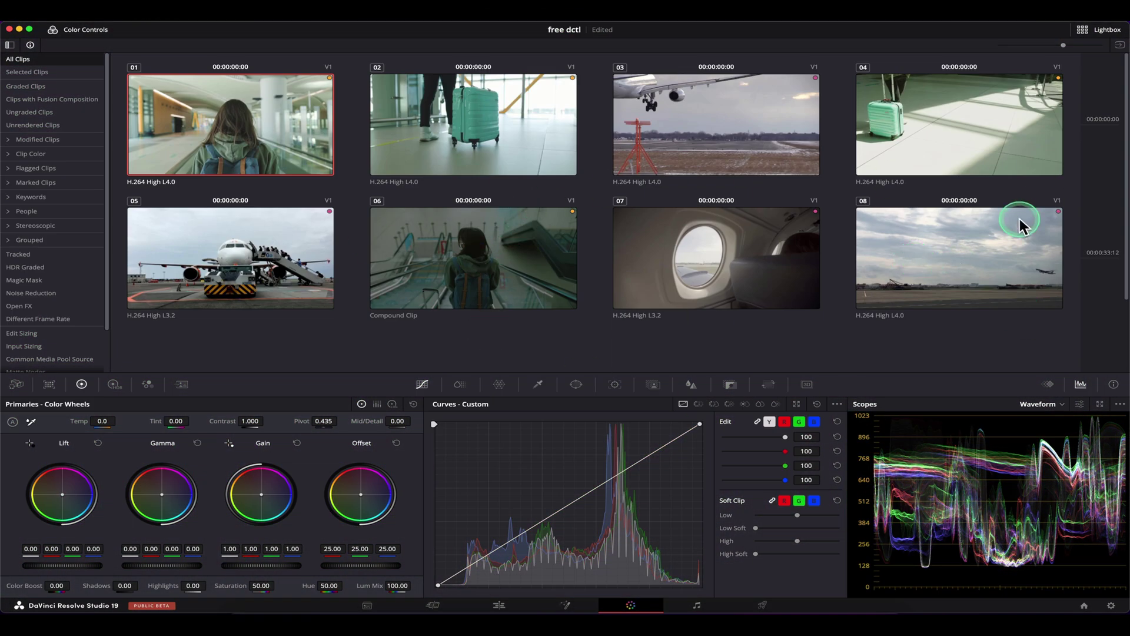
click(499, 605)
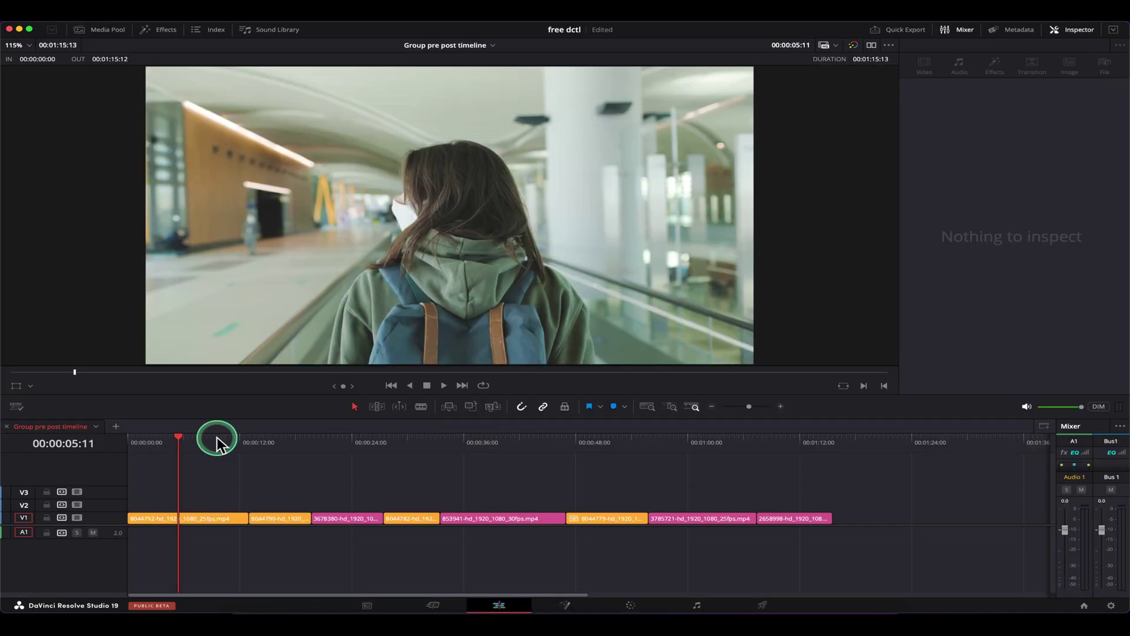
scroll(347, 493, down, 3)
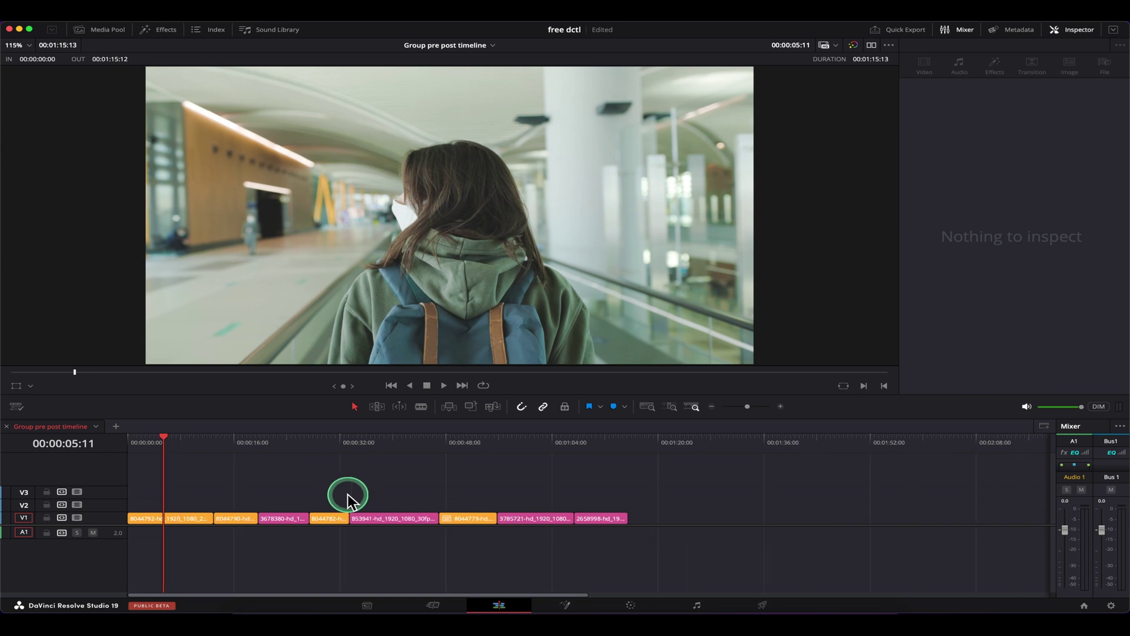
drag(212, 450, 173, 450)
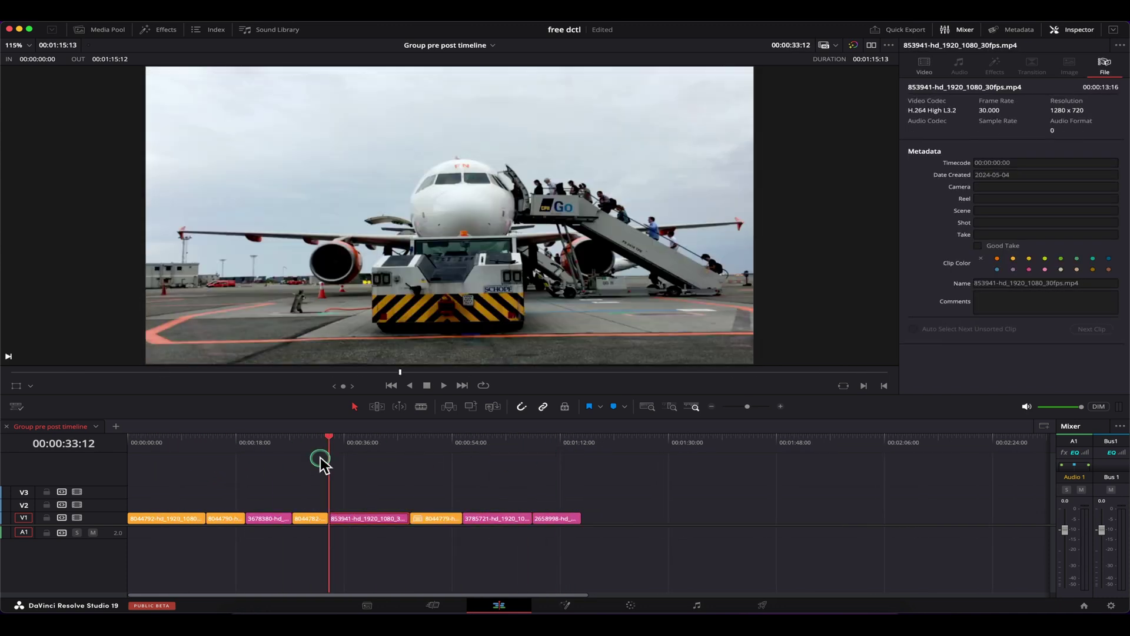
mouse_move(199, 506)
mouse_down()
mouse_move(358, 456)
mouse_move(283, 459)
mouse_move(370, 450)
mouse_up()
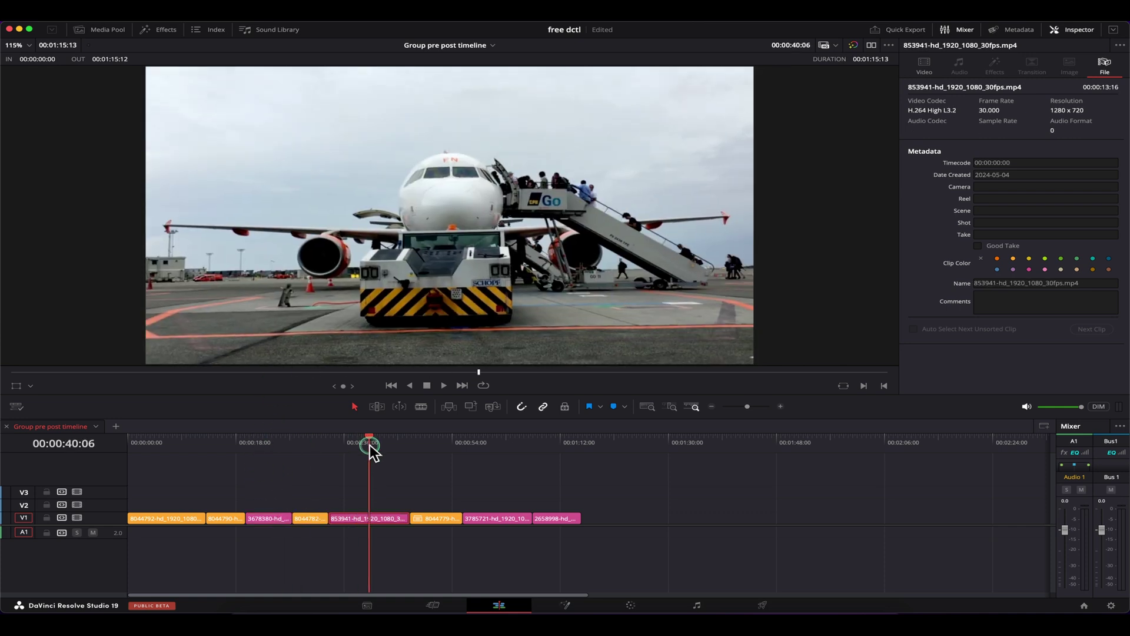
click(366, 517)
mouse_move(393, 469)
mouse_down()
mouse_move(562, 465)
mouse_move(161, 465)
mouse_up()
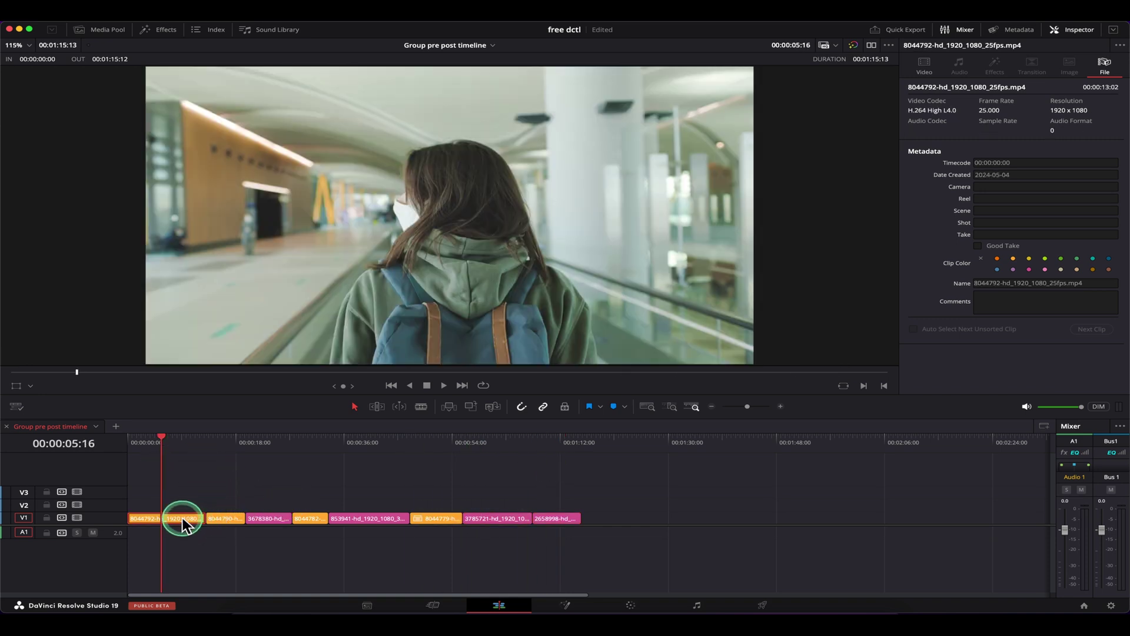
Check the clip colour labels of the first clip and the runway landing clip
right_click(182, 524)
mouse_move(239, 409)
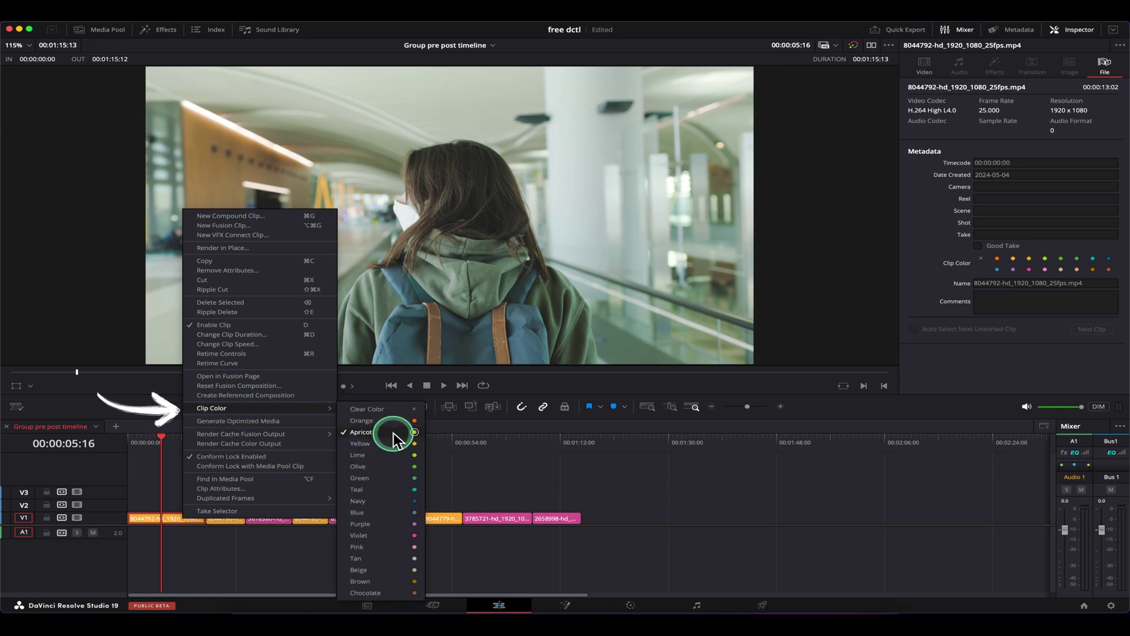
click(253, 530)
click(269, 446)
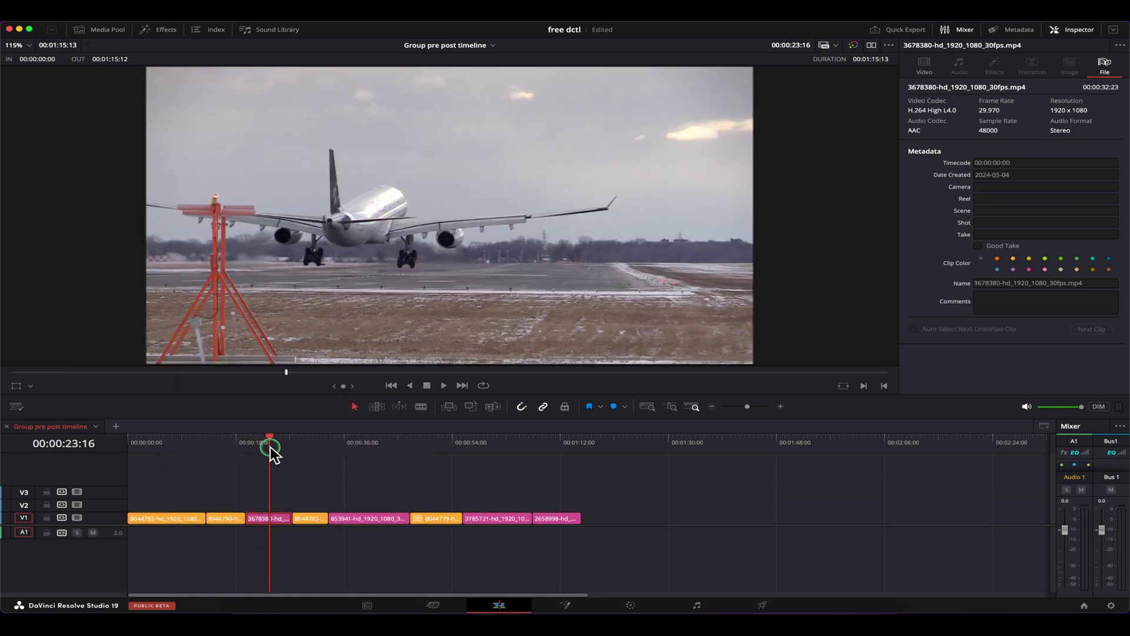
right_click(273, 519)
mouse_move(394, 409)
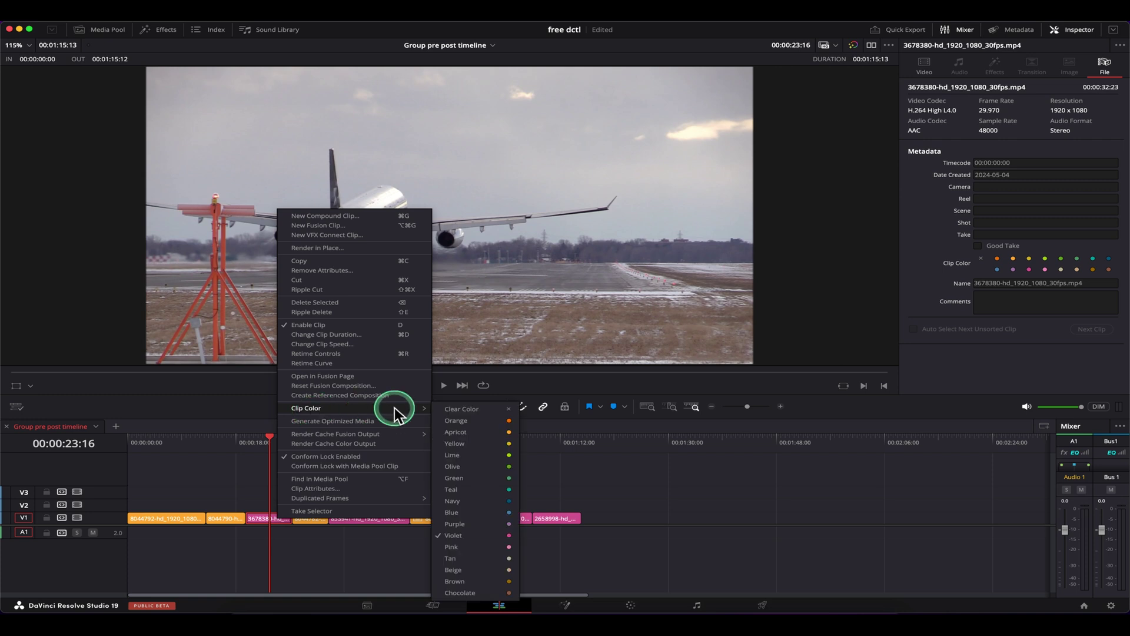
click(494, 535)
Select the opening clips and show the clip's File info in the Inspector
click(197, 560)
click(244, 478)
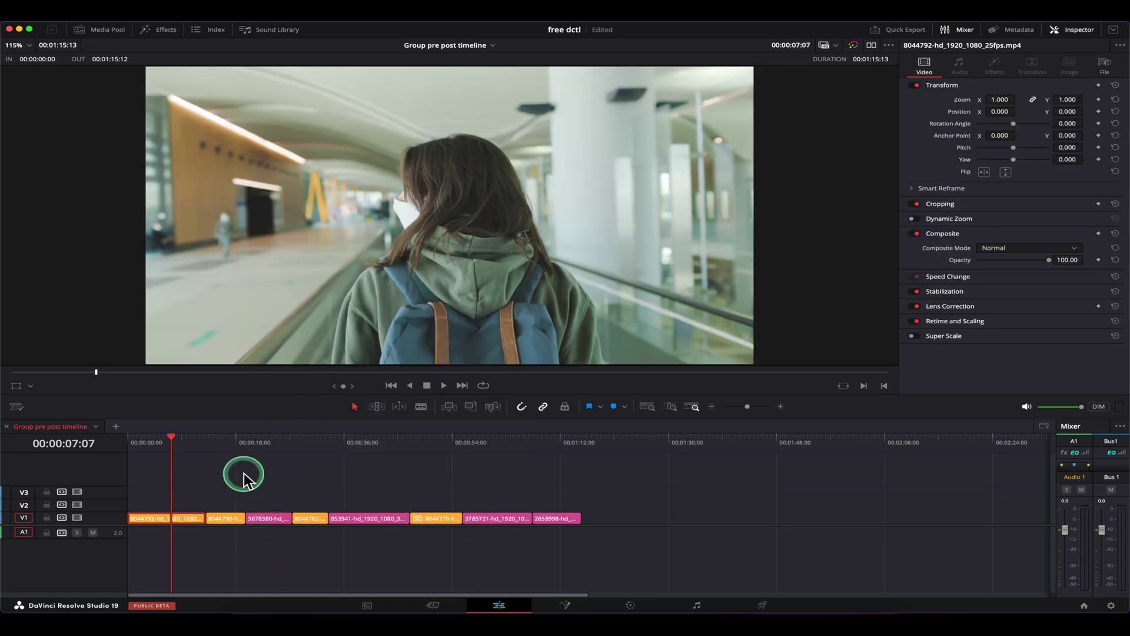
drag(243, 478, 190, 522)
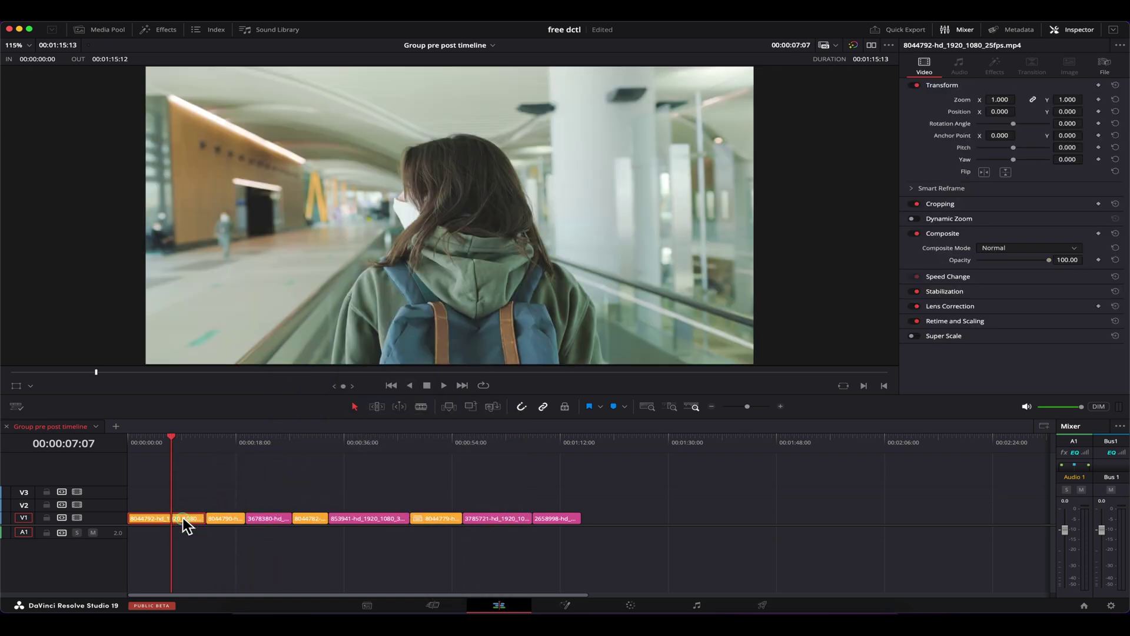
drag(993, 136, 995, 136)
click(1104, 64)
text(travel)
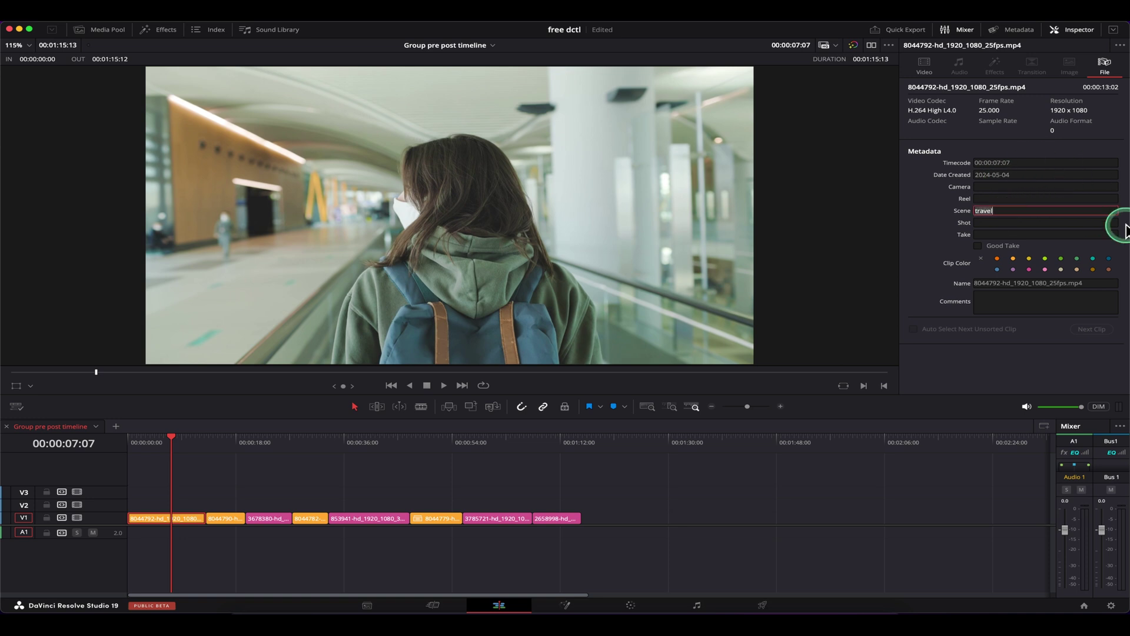
Select runway clip 3678380-hd_1920_1080_30fps.mp4 and enter 'airplane' as its Scene metadata
click(268, 442)
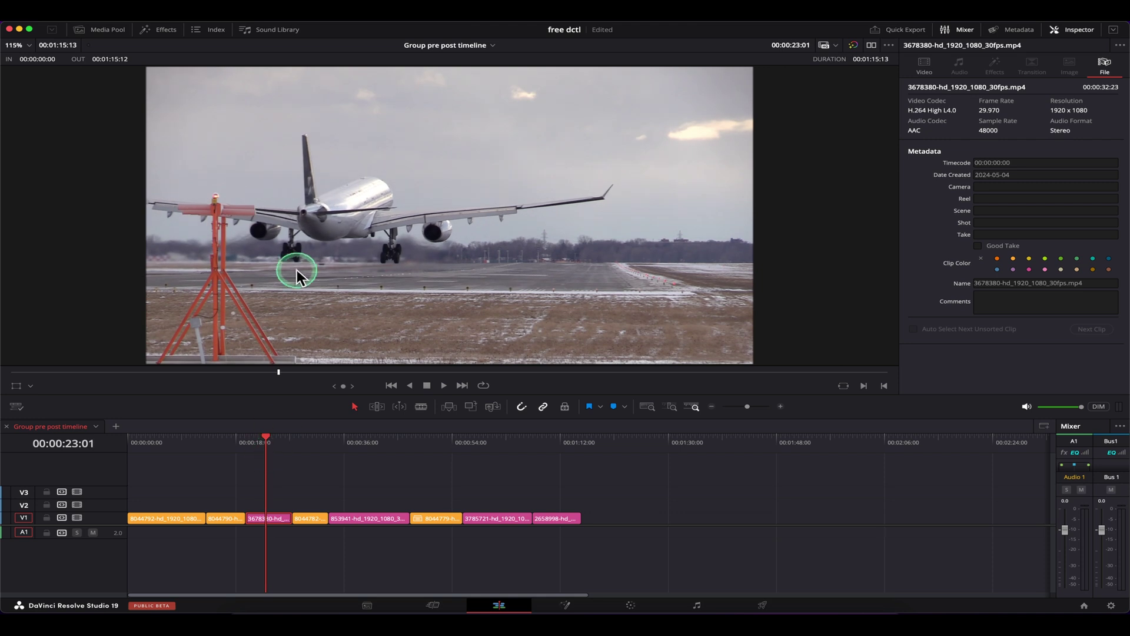
click(279, 519)
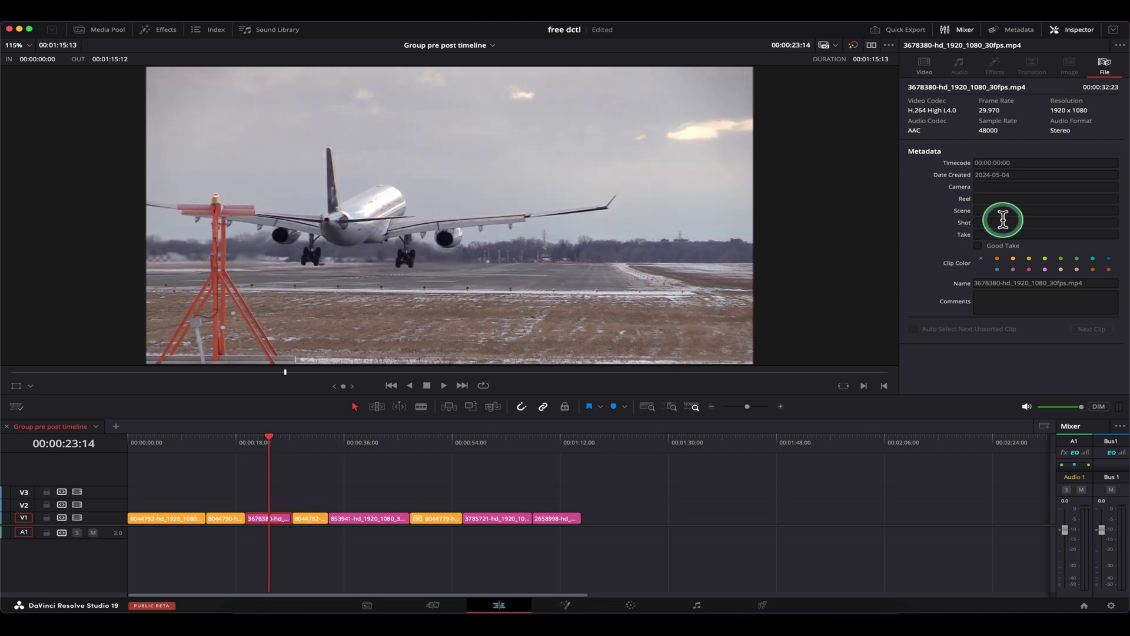
click(1086, 210)
text(airplane)
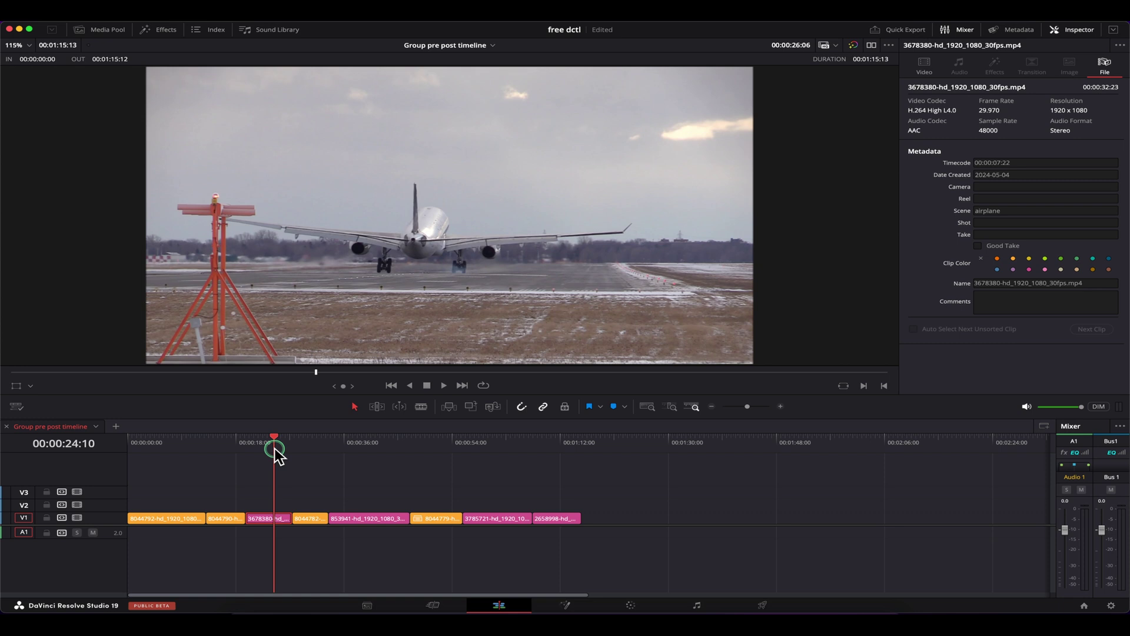
click(256, 442)
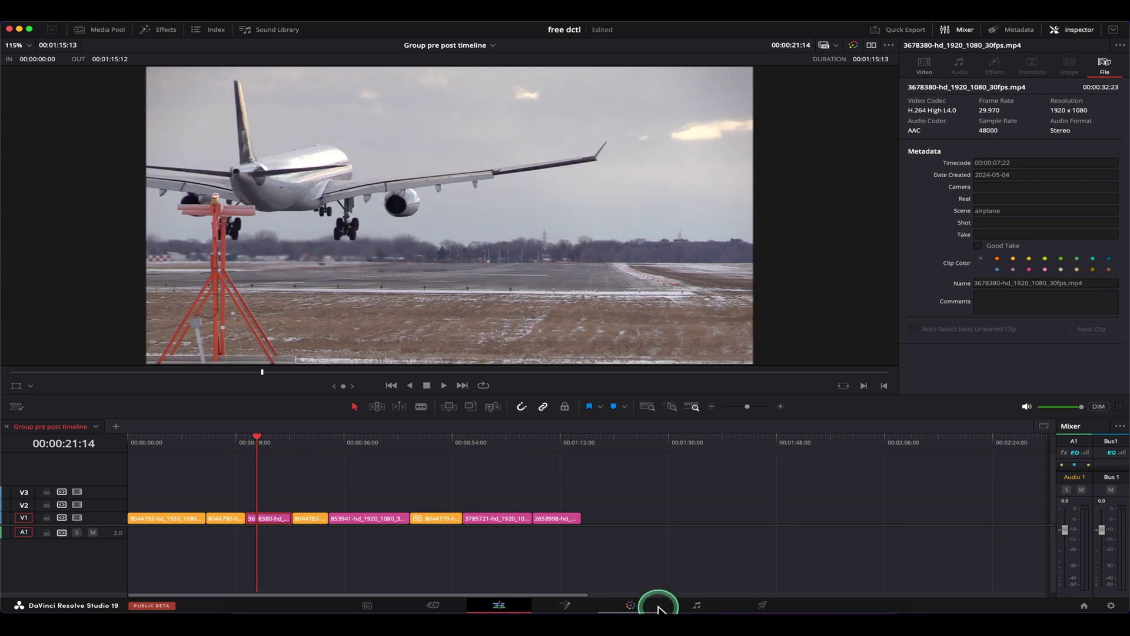
Switch to the Color page with Effects closed and the clip thumbnail strip shown
click(638, 606)
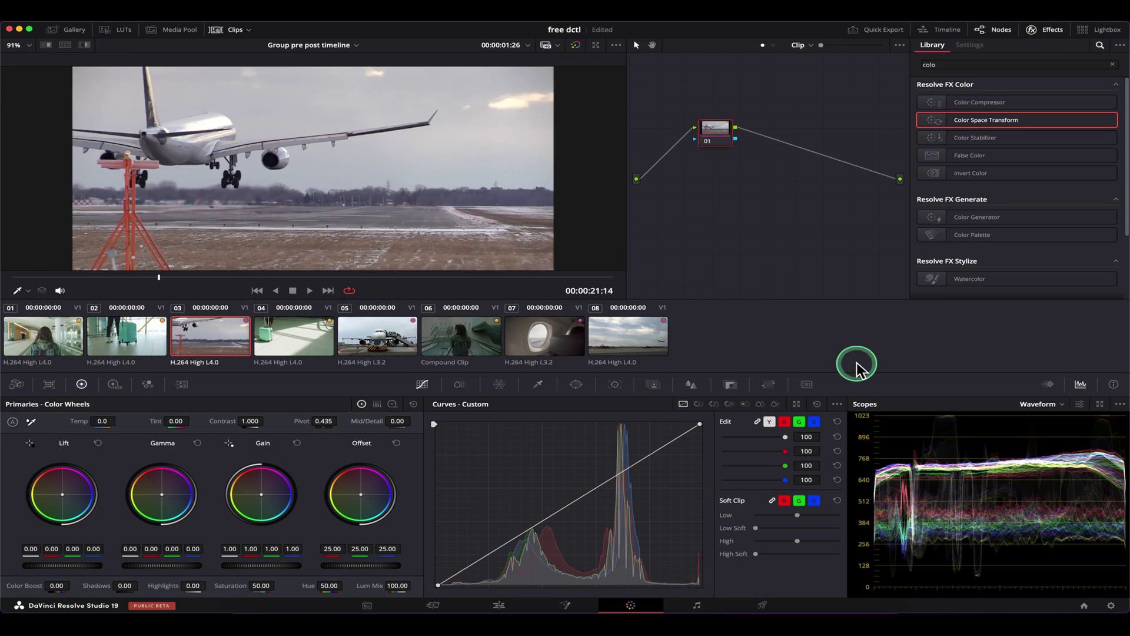
click(1042, 31)
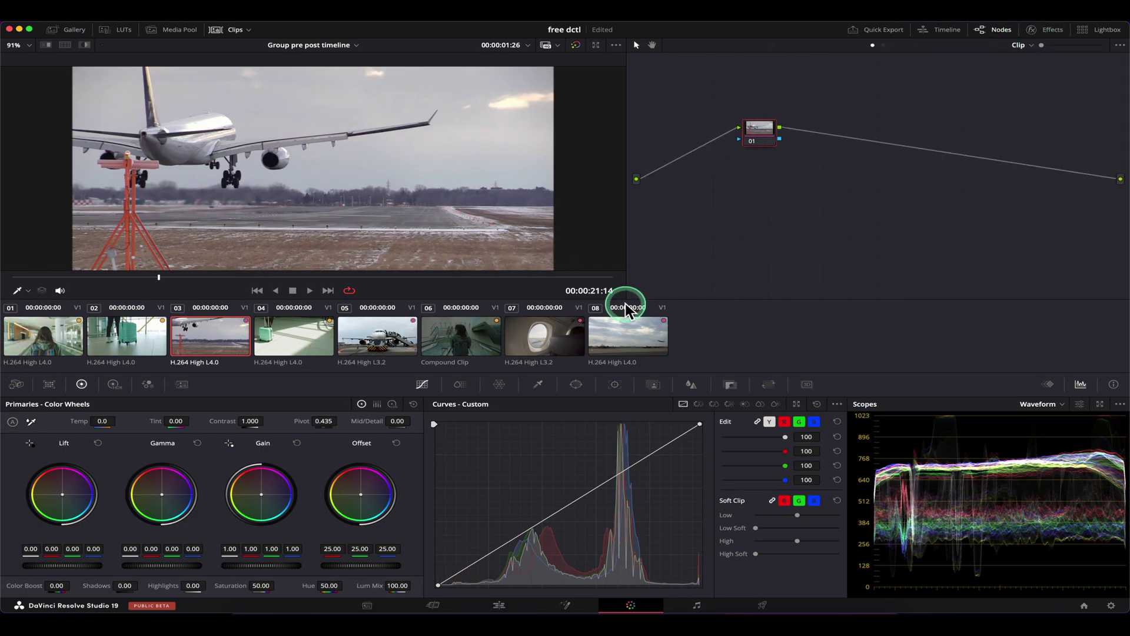
click(233, 33)
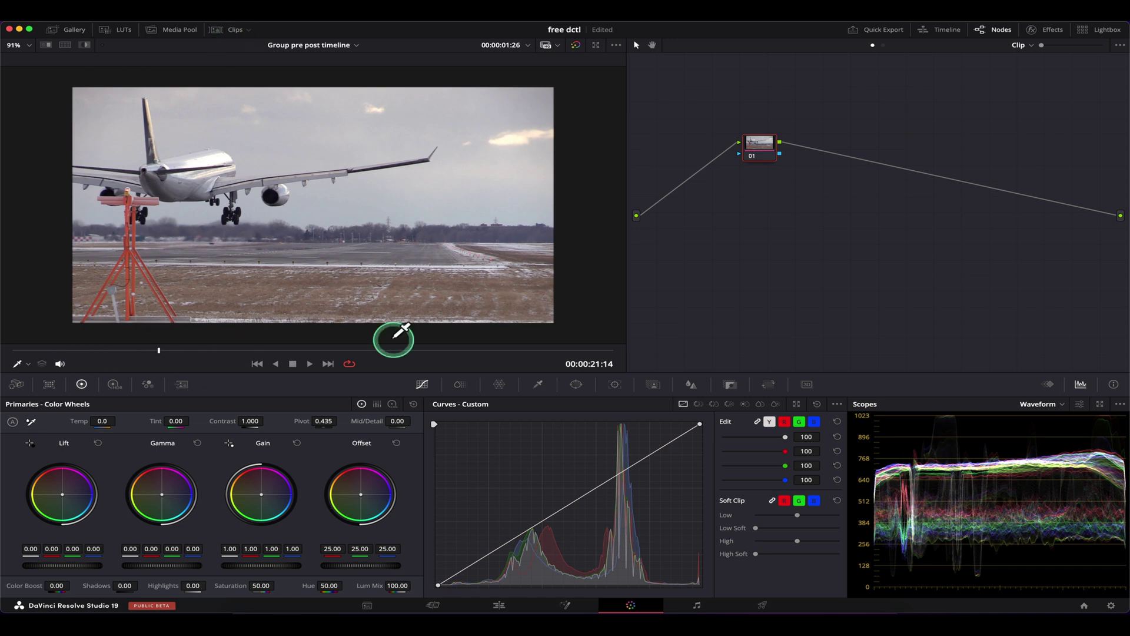
click(233, 32)
Preview clips 01, 02 and 04, then return to clip 01 and hide the thumbnails
click(43, 336)
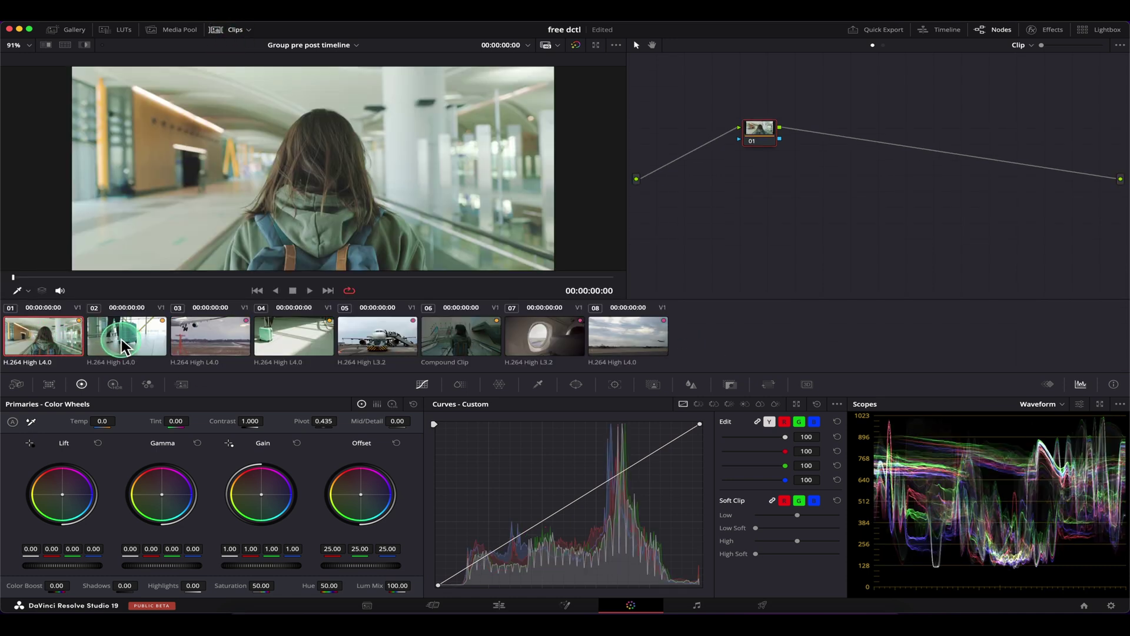
click(127, 335)
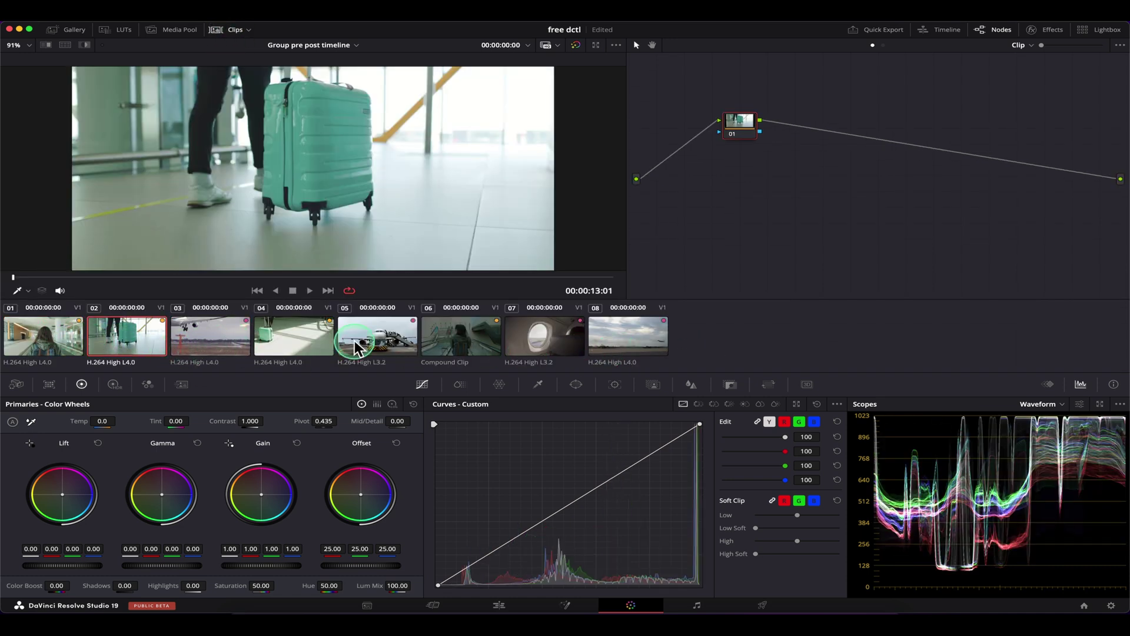
click(328, 346)
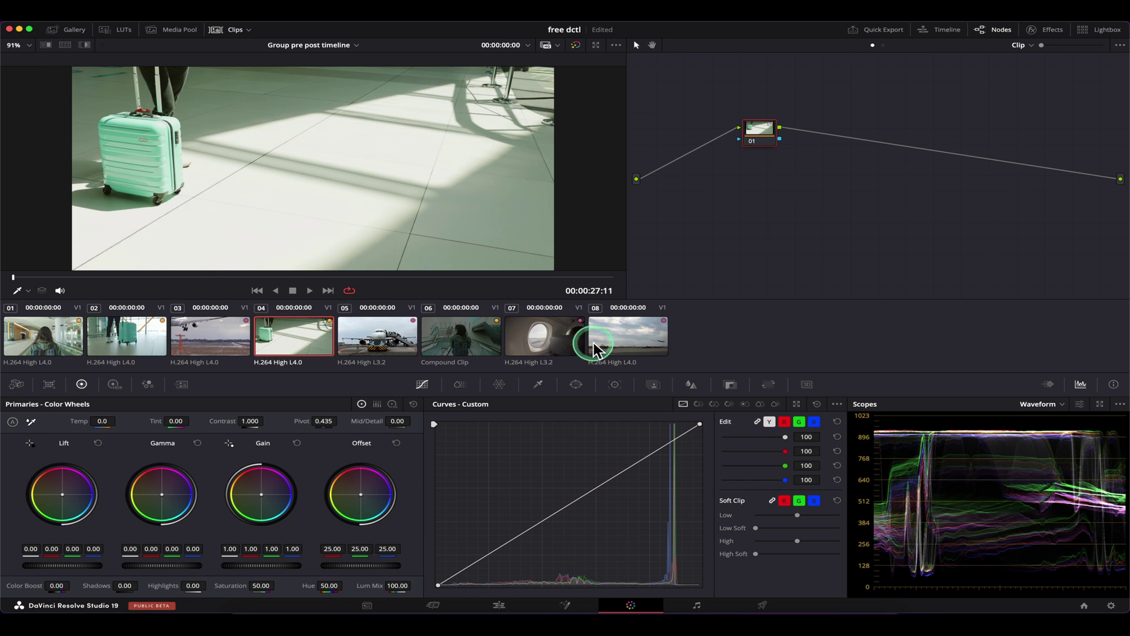
click(70, 335)
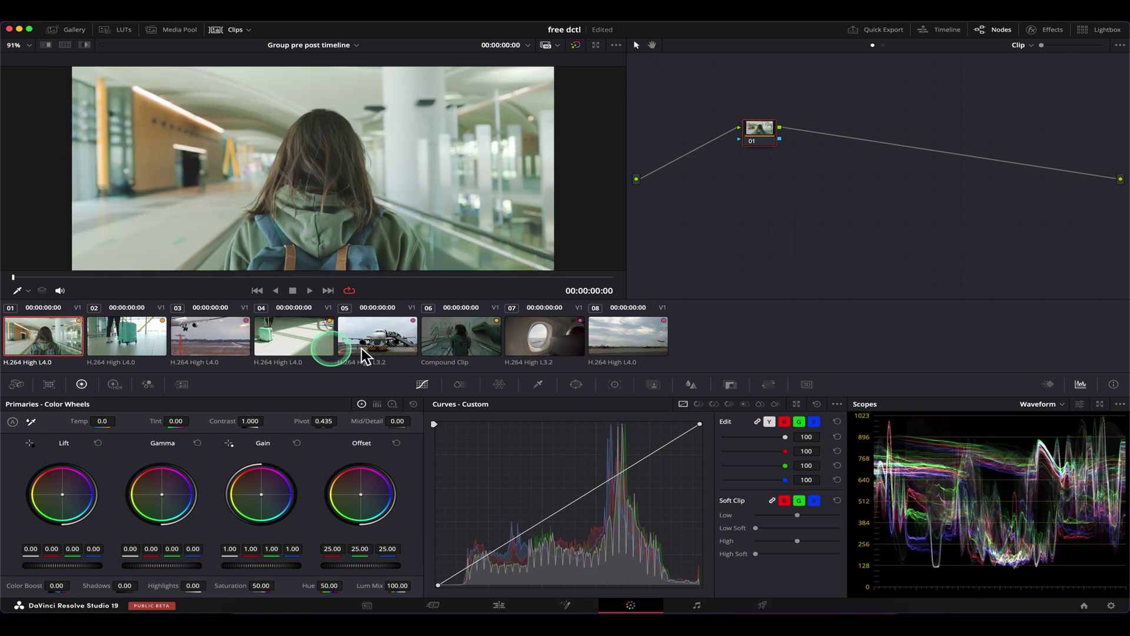
click(231, 29)
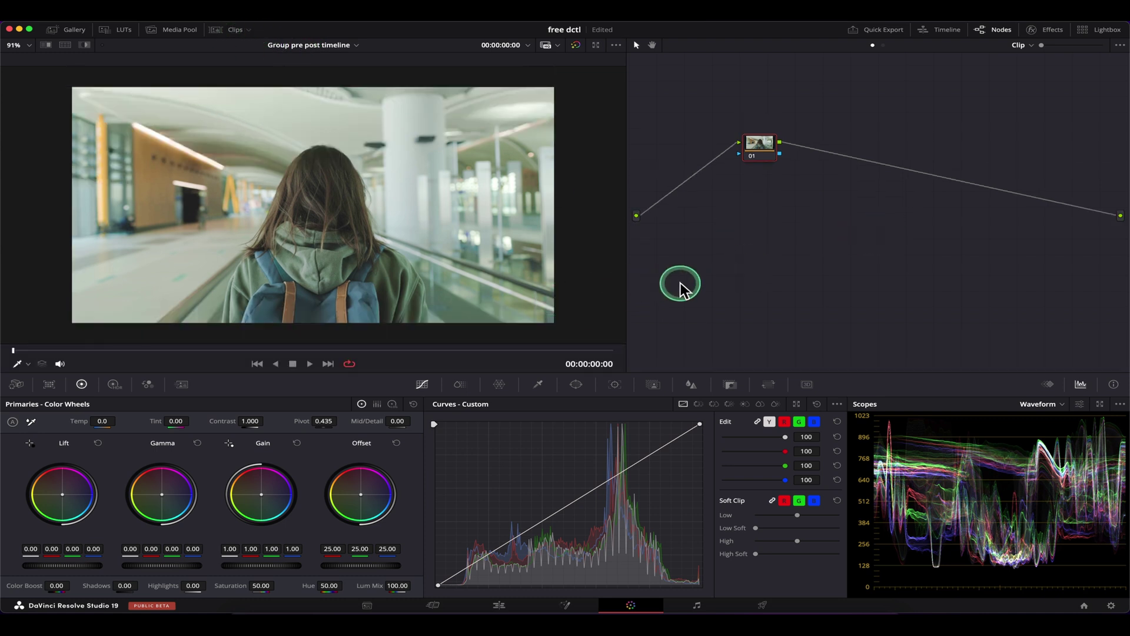
Preview the Lightbox, step through clips 01, 02, 03 and 06, then reopen the Lightbox
click(1099, 30)
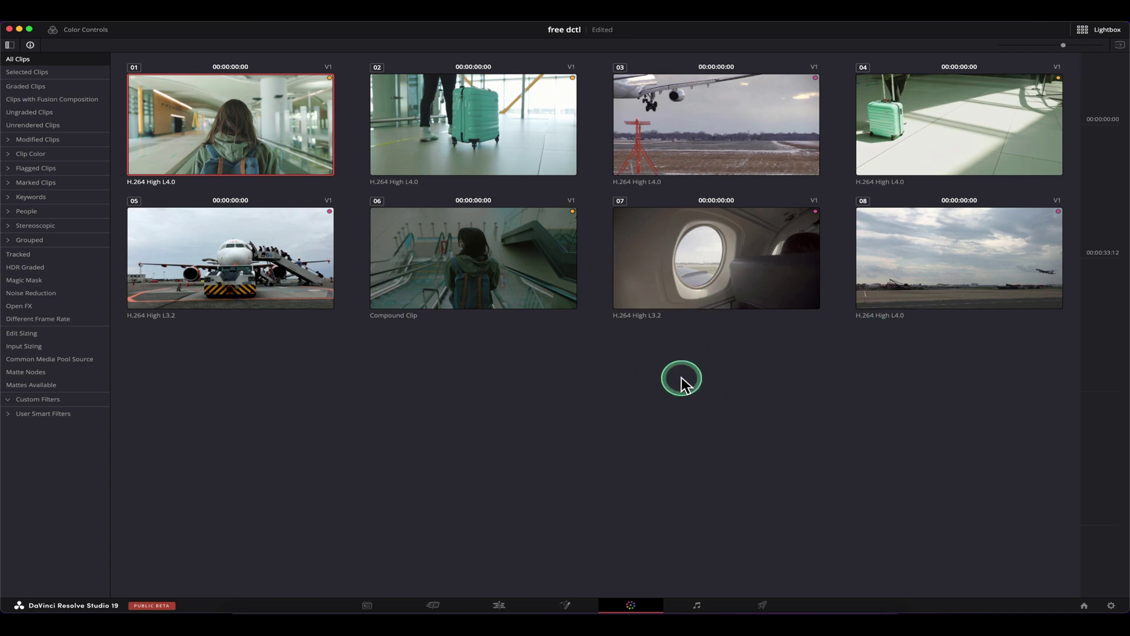
double_click(480, 294)
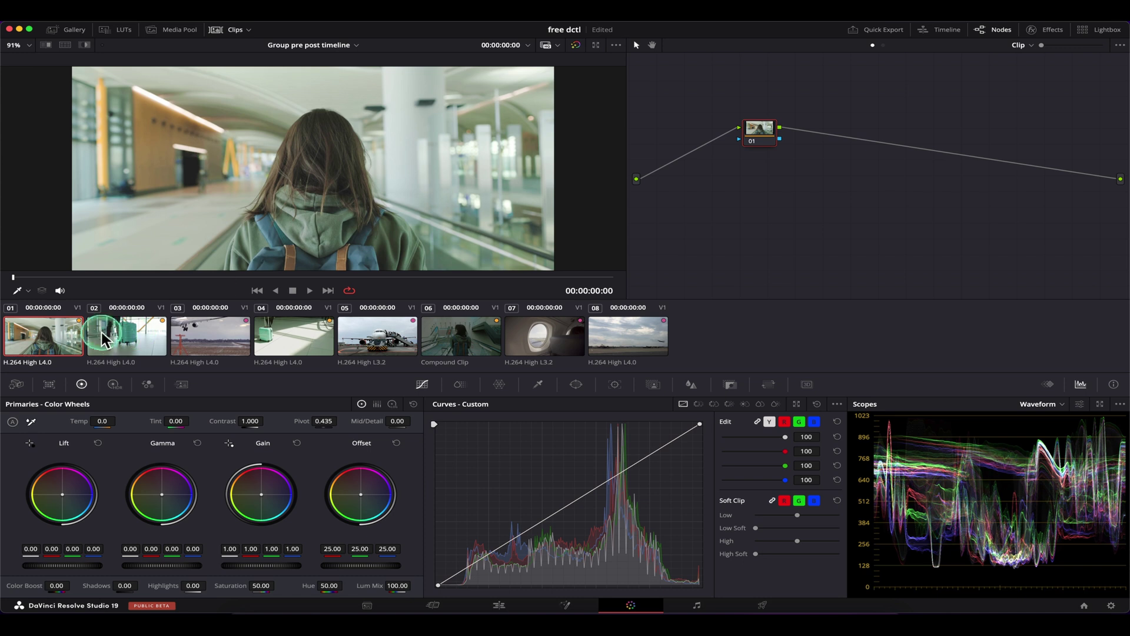
click(84, 323)
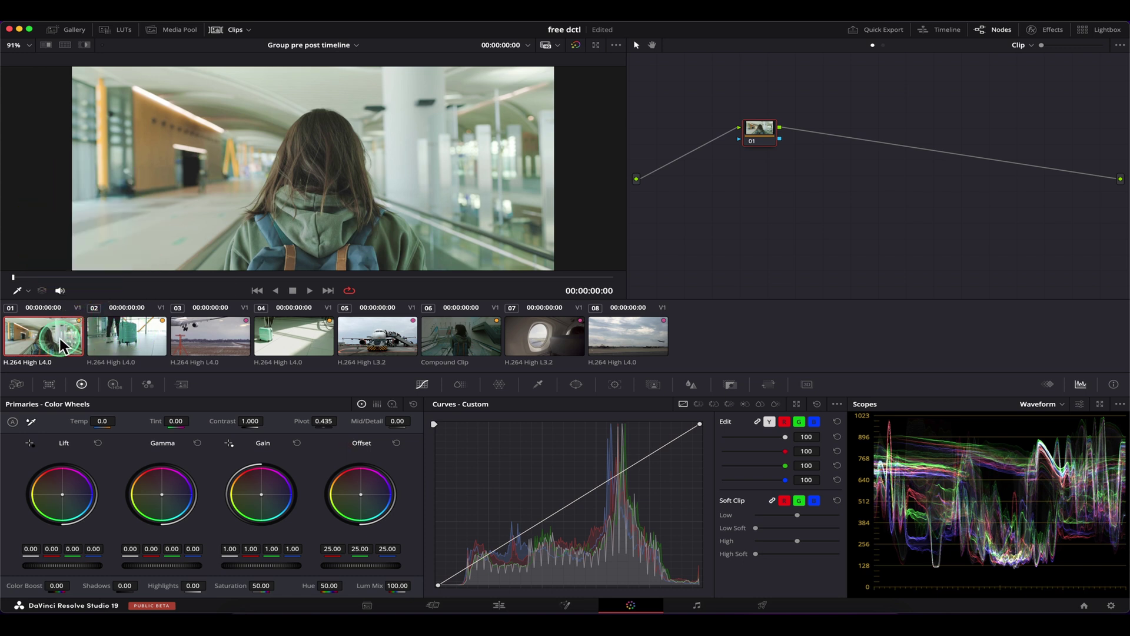
click(157, 325)
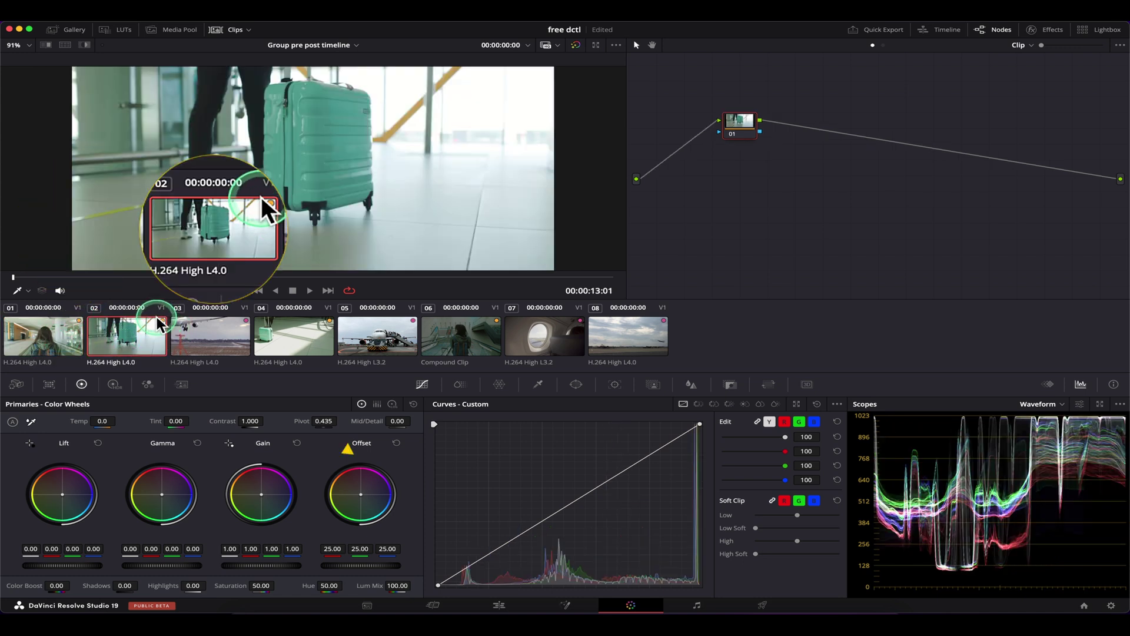
click(248, 330)
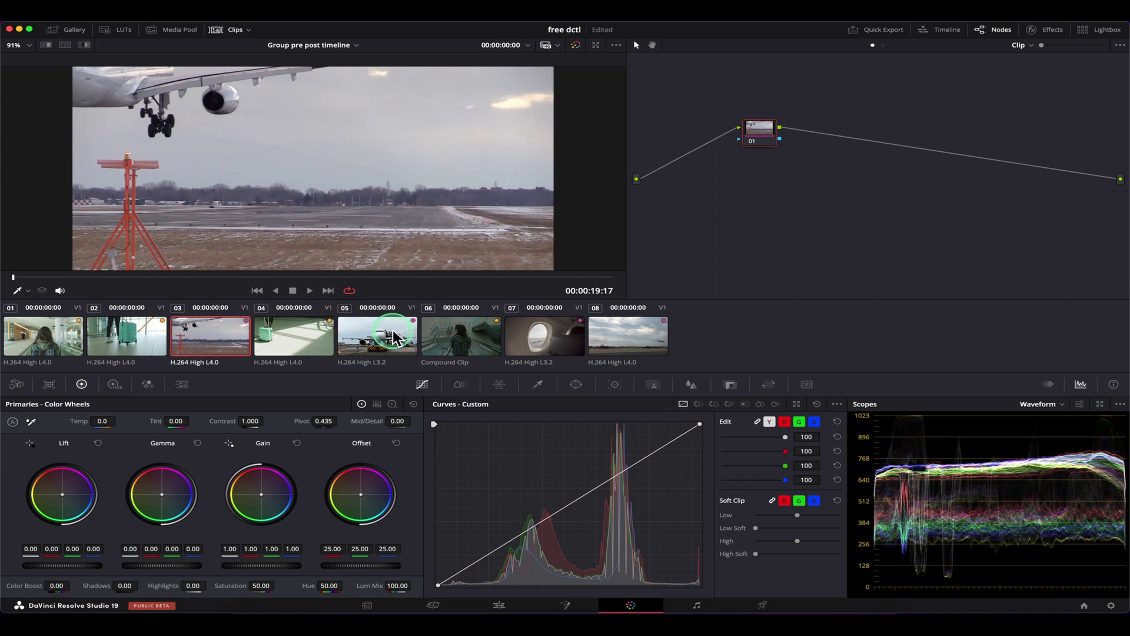
click(461, 336)
key(super+shift+w)
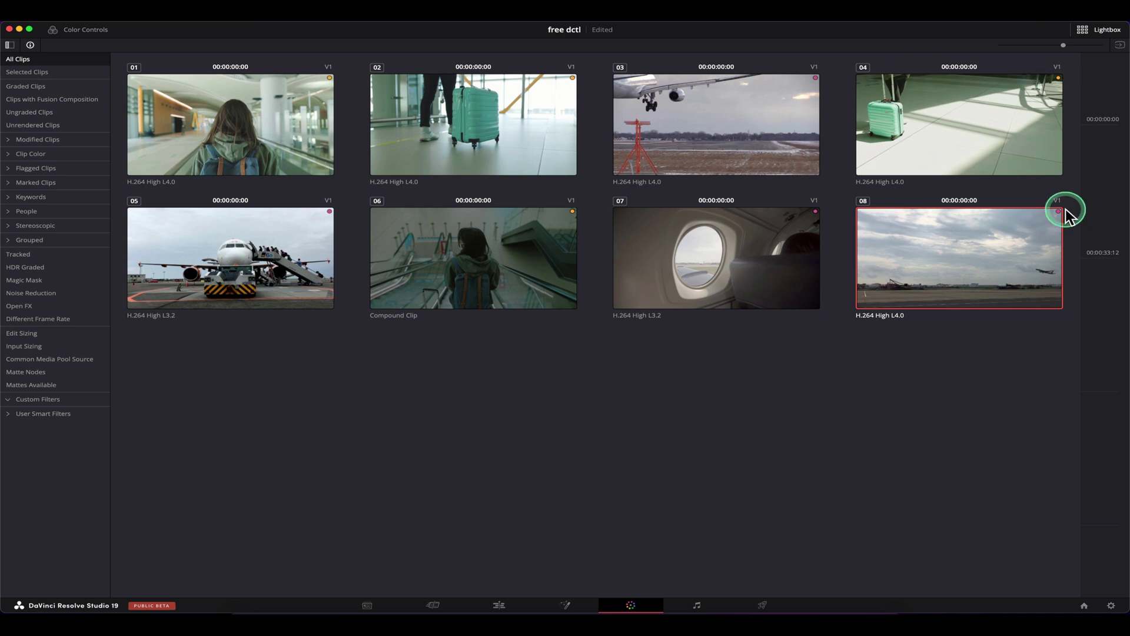
click(174, 257)
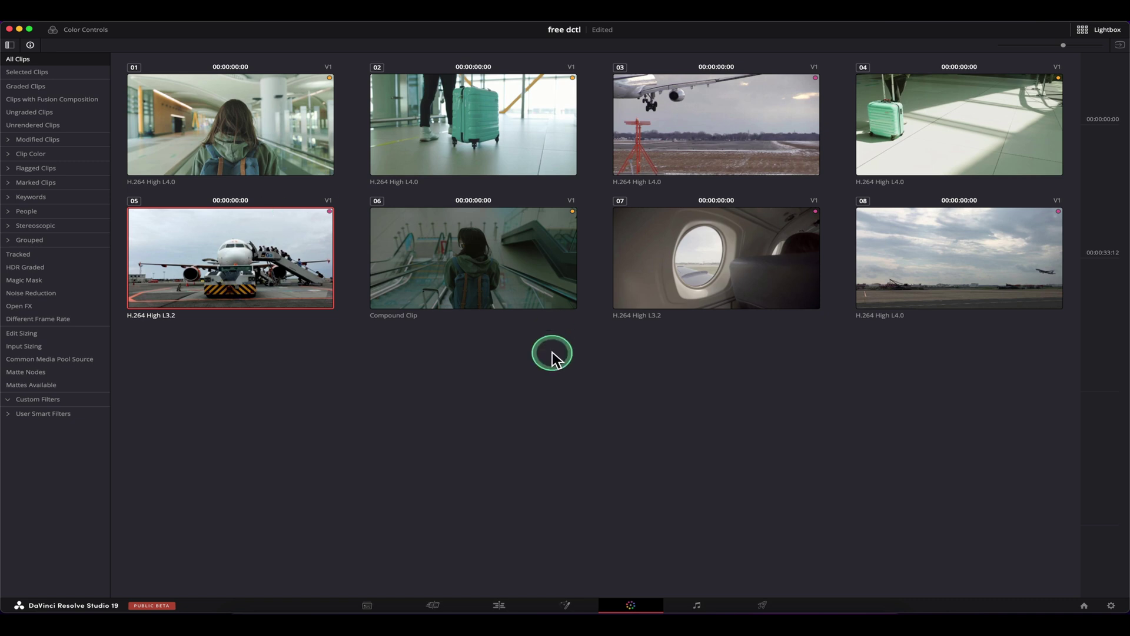
click(268, 126)
click(496, 122)
click(951, 121)
click(505, 269)
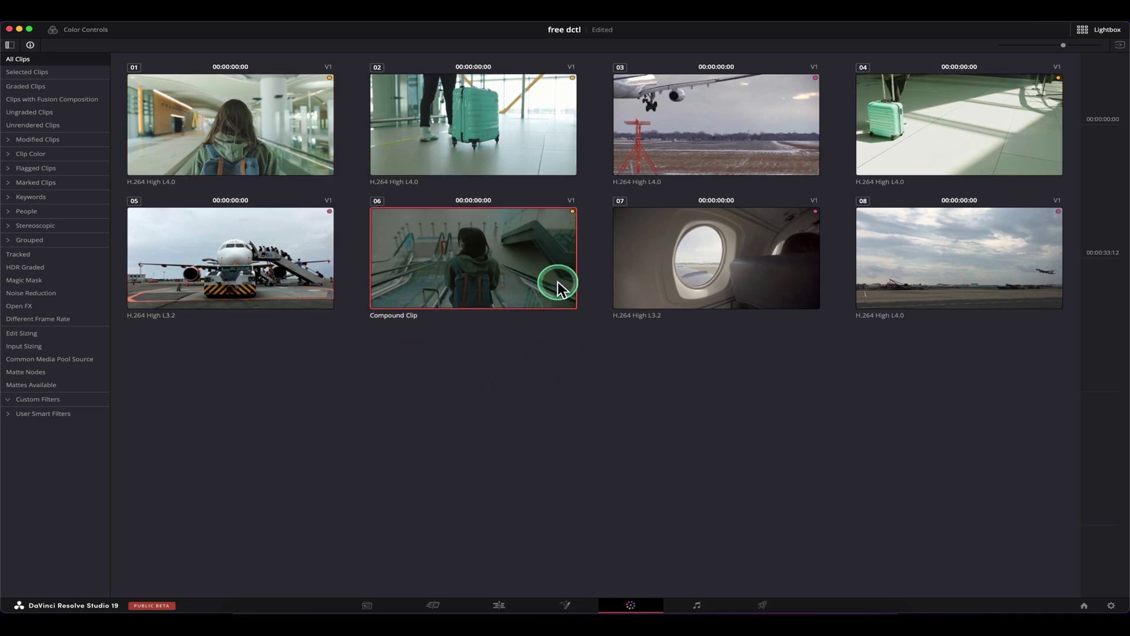
click(246, 160)
click(415, 129)
click(887, 138)
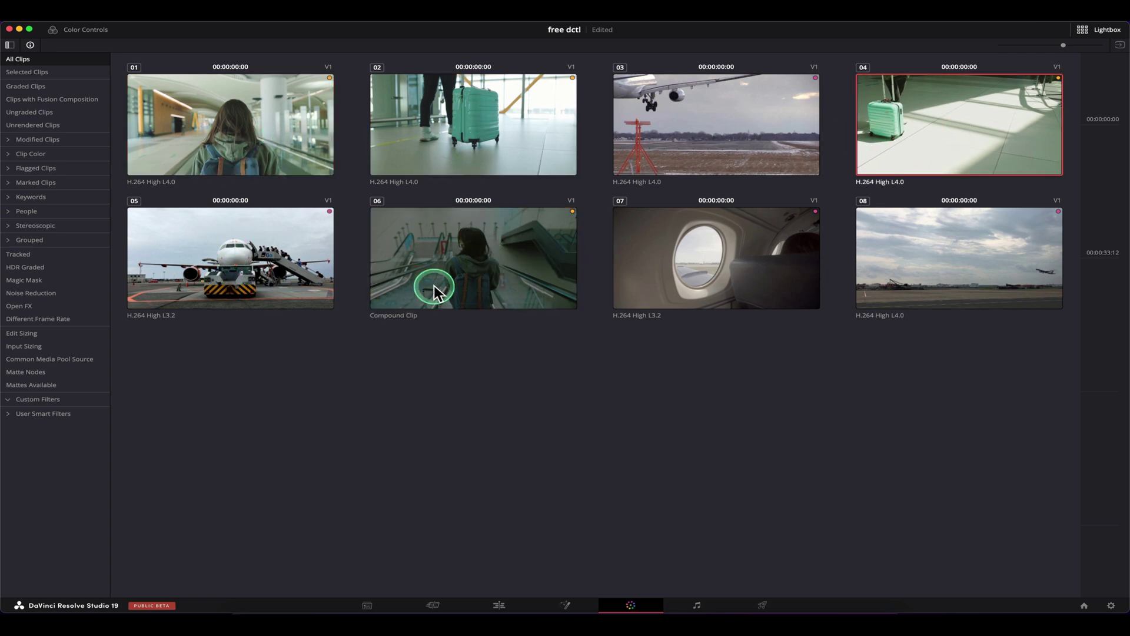
click(13, 156)
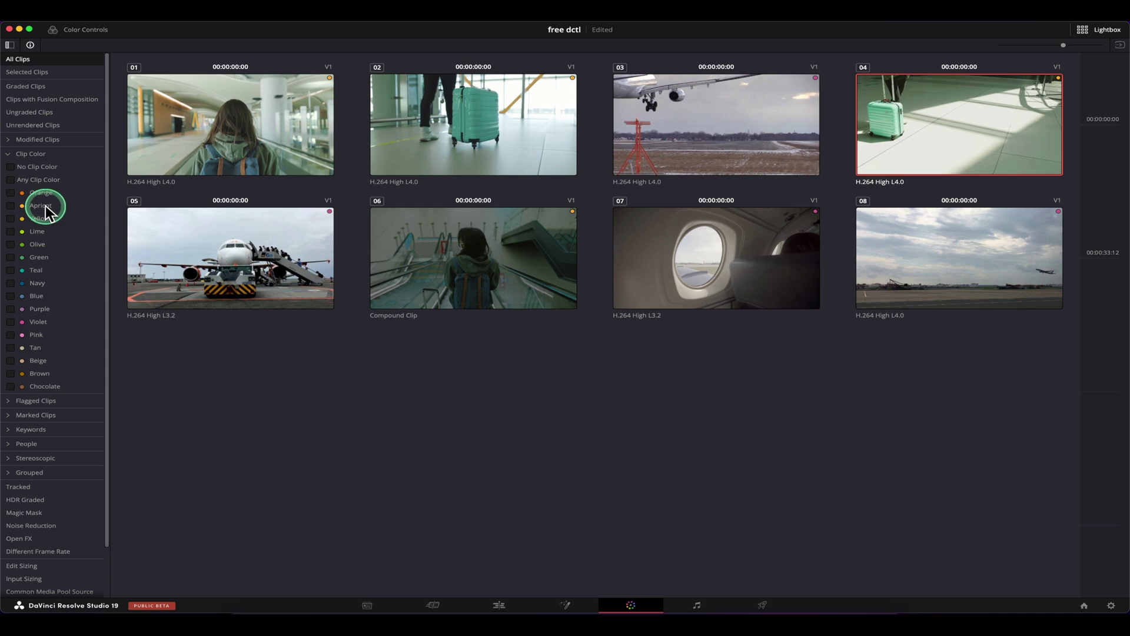
click(46, 206)
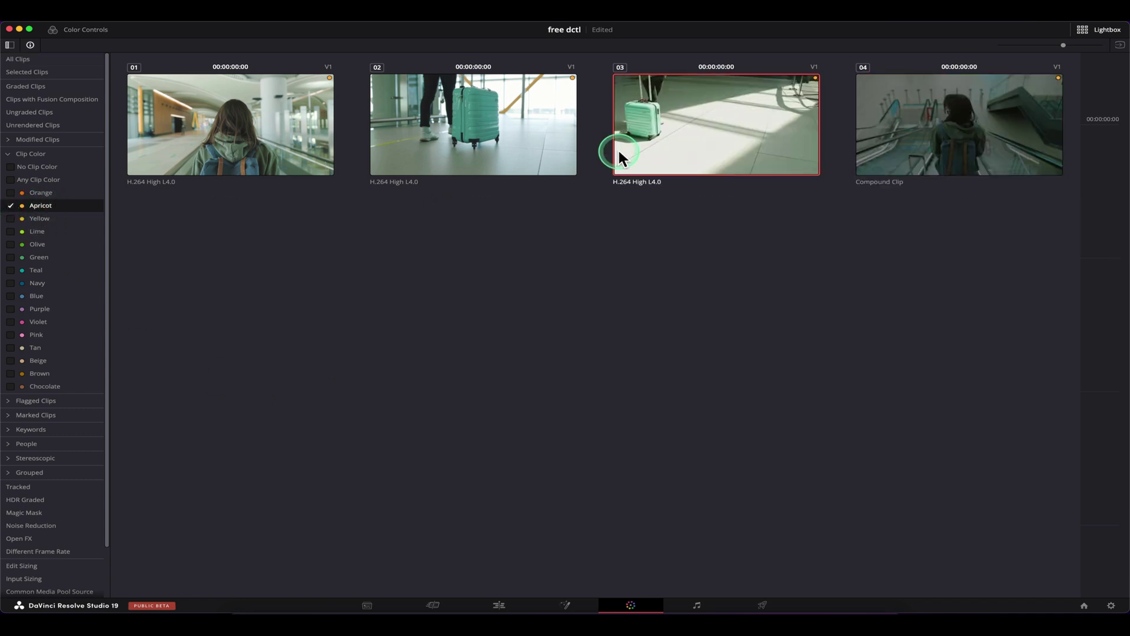
click(932, 145)
click(25, 206)
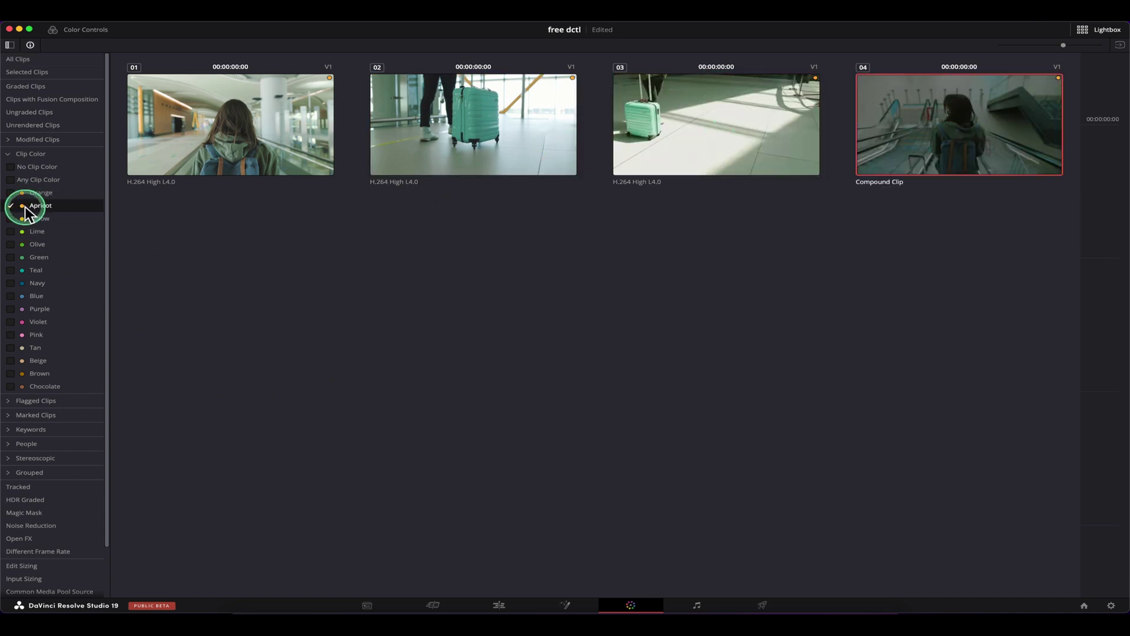
click(189, 151)
click(395, 145)
click(812, 135)
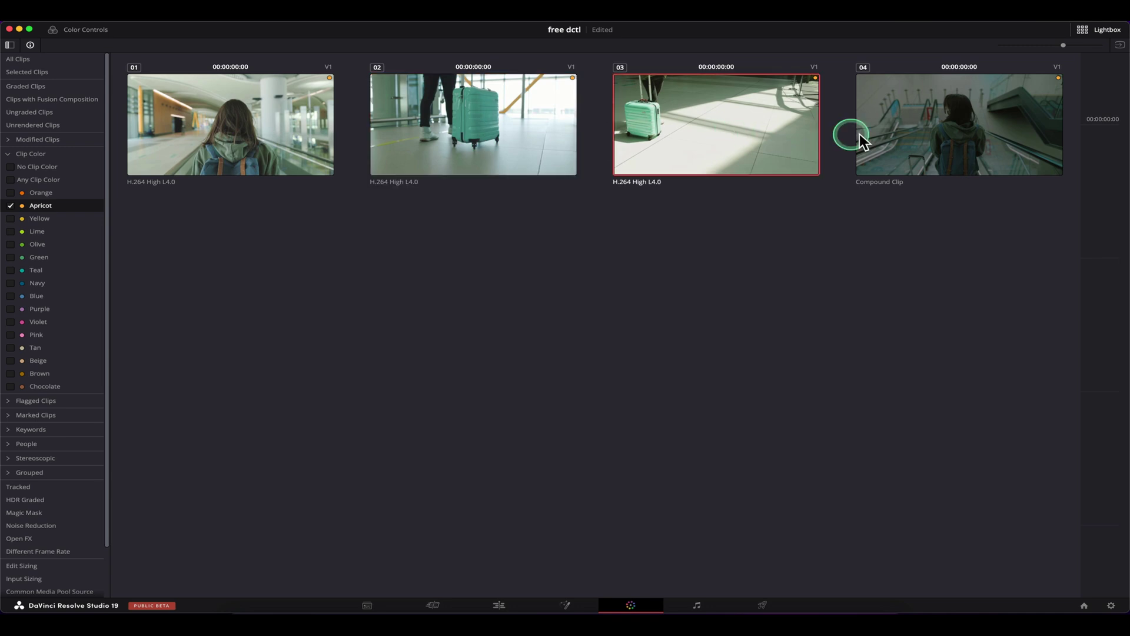
click(763, 144)
click(288, 141)
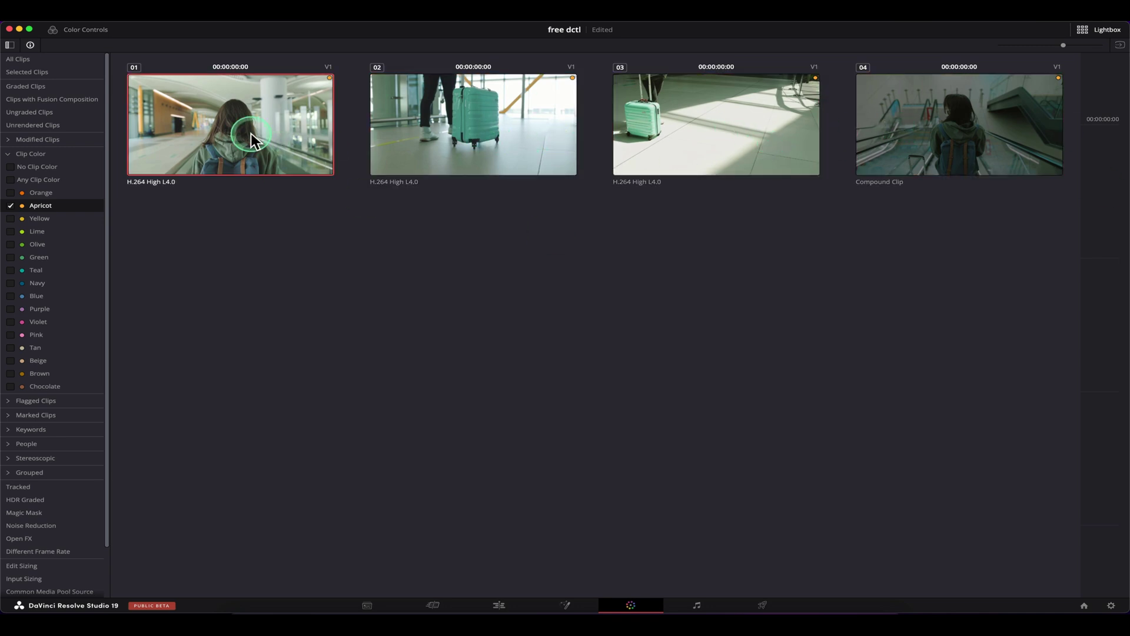
click(12, 206)
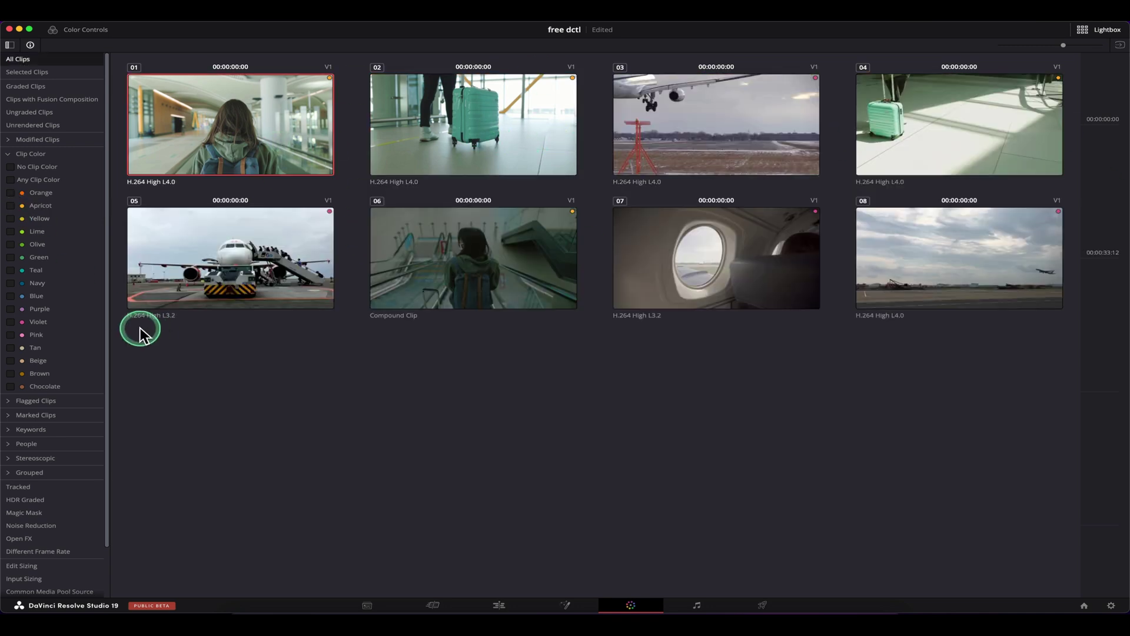
click(38, 322)
key(Down)
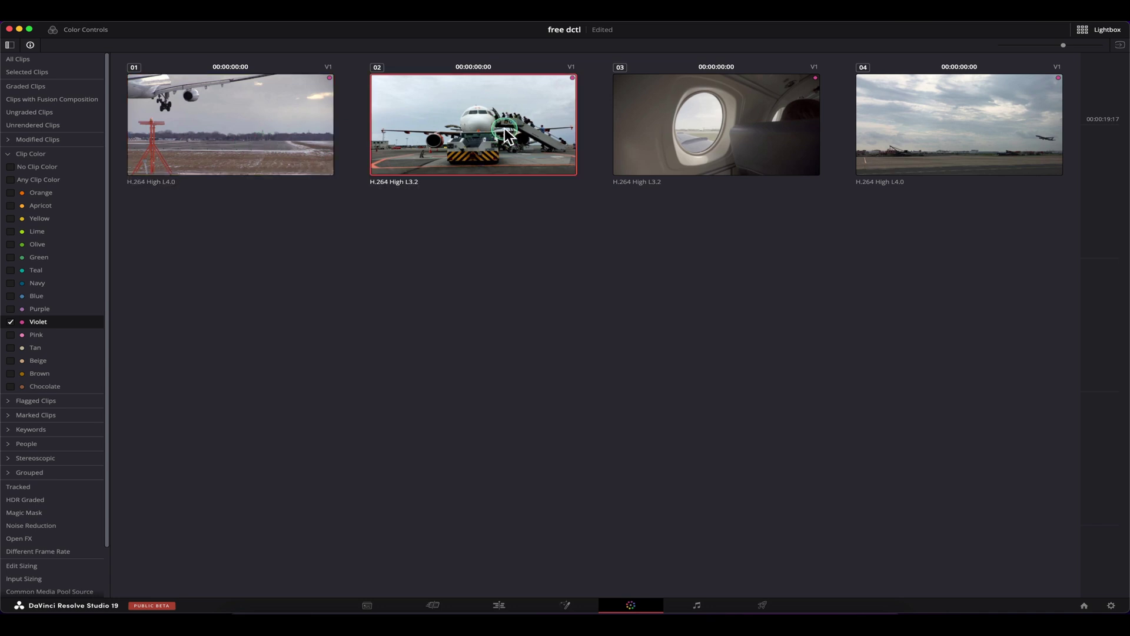
key(Down)
key(Up)
key(Up)
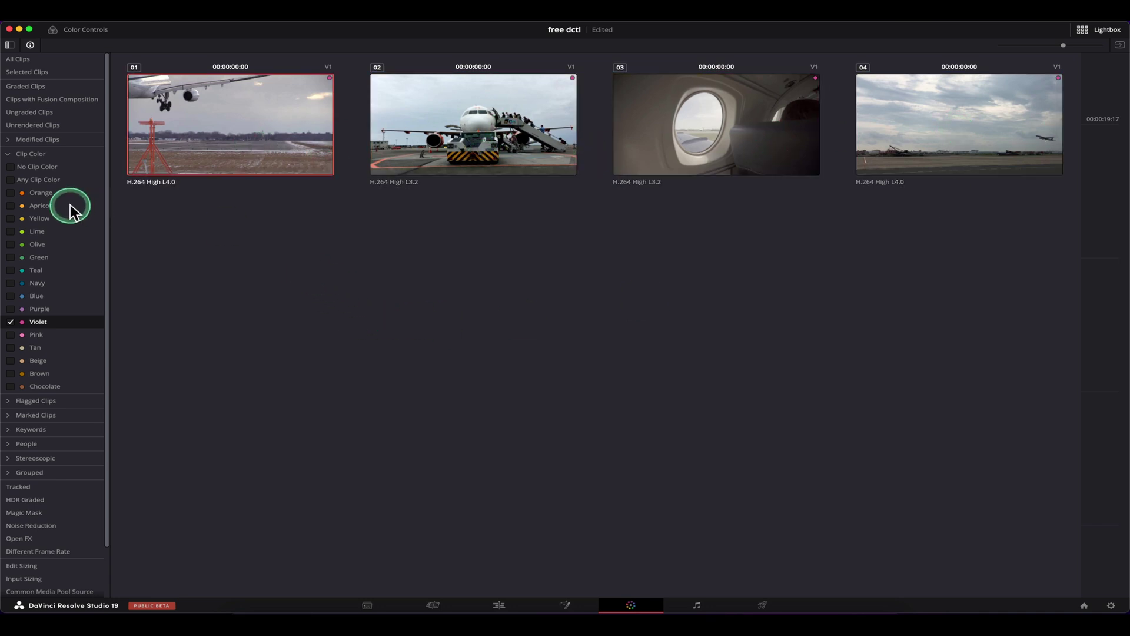
click(12, 205)
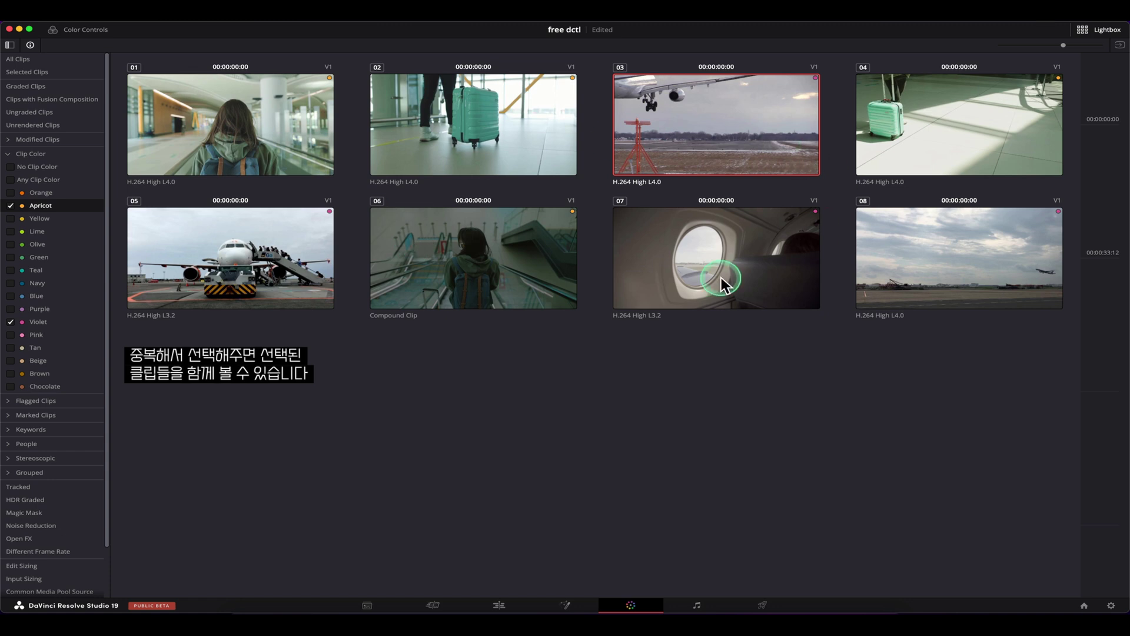
click(35, 243)
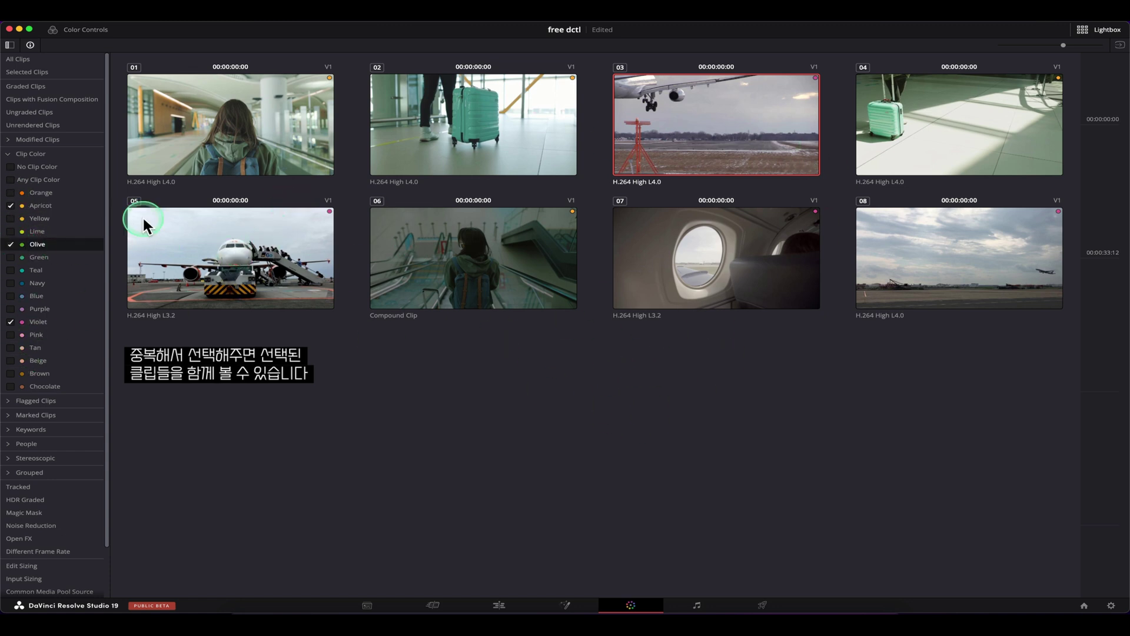
click(23, 244)
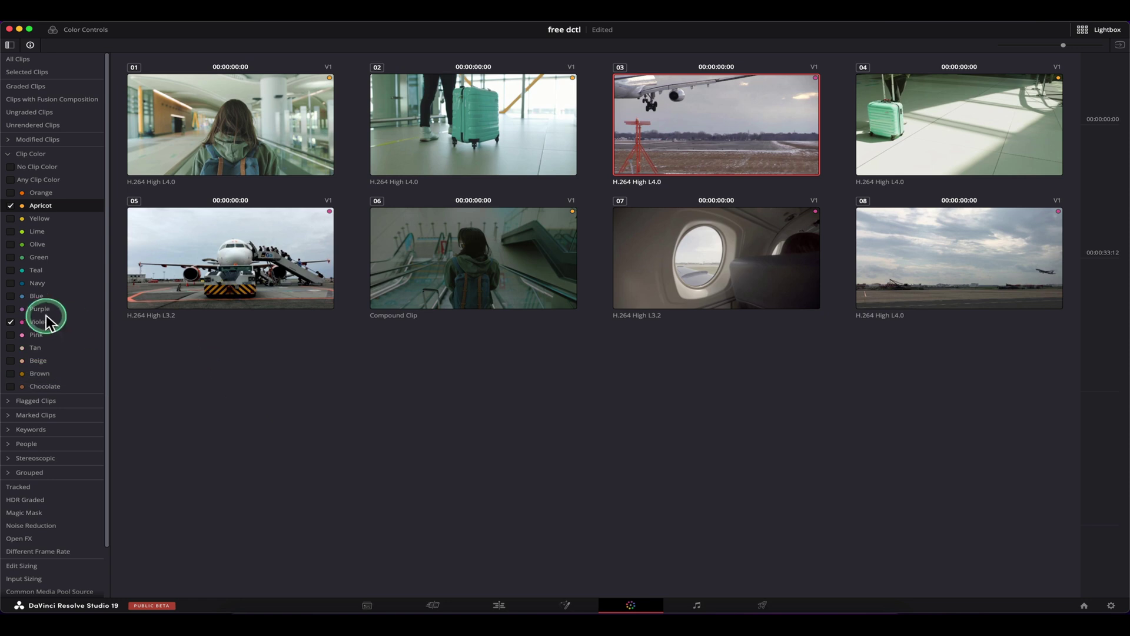
click(16, 318)
click(12, 205)
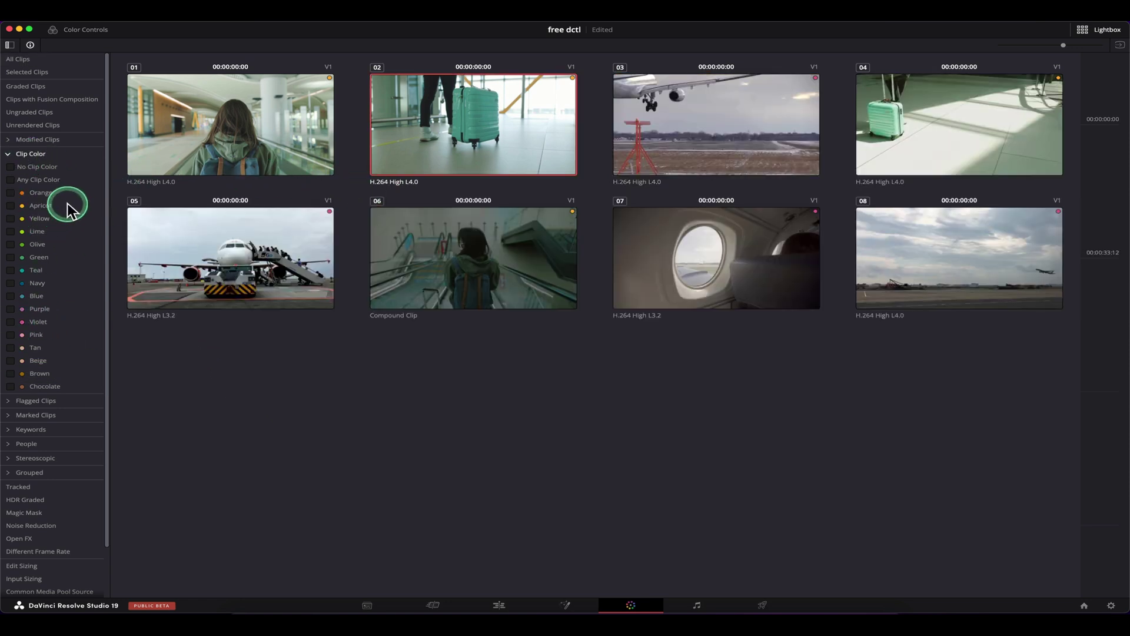
click(10, 206)
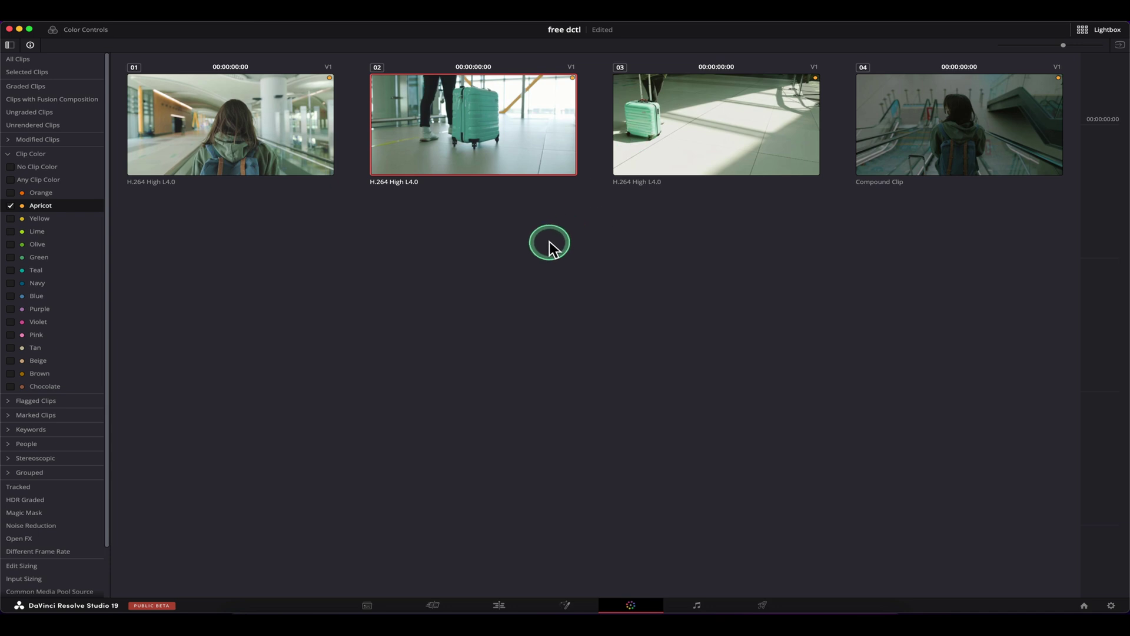
key(Up)
key(Down)
key(Down)
key(Down)
key(Up)
key(Up)
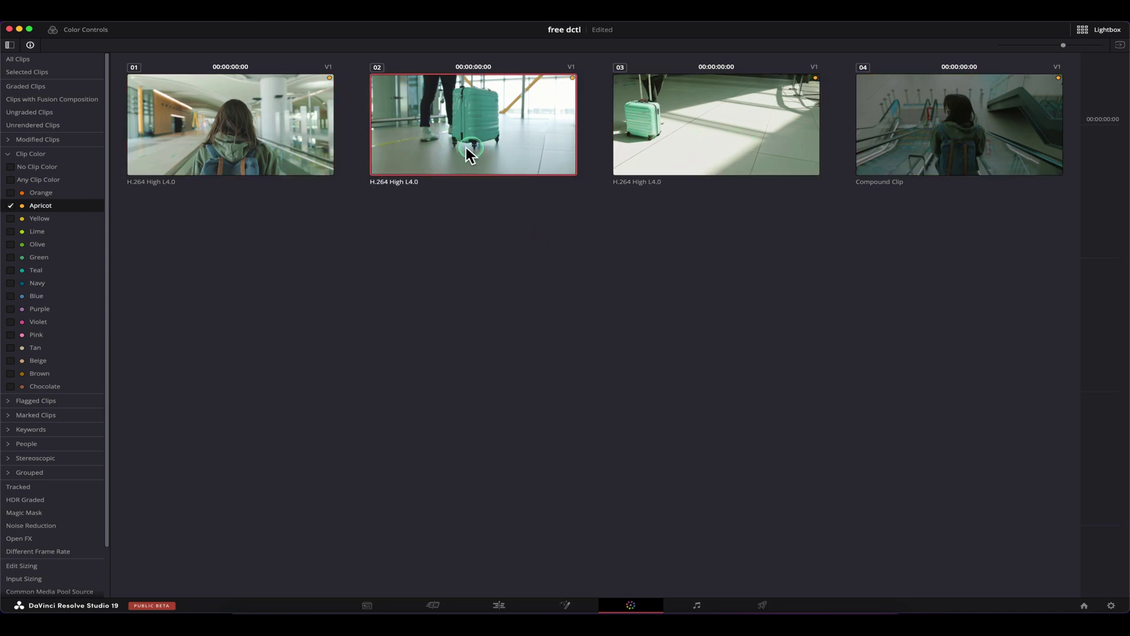
key(Up)
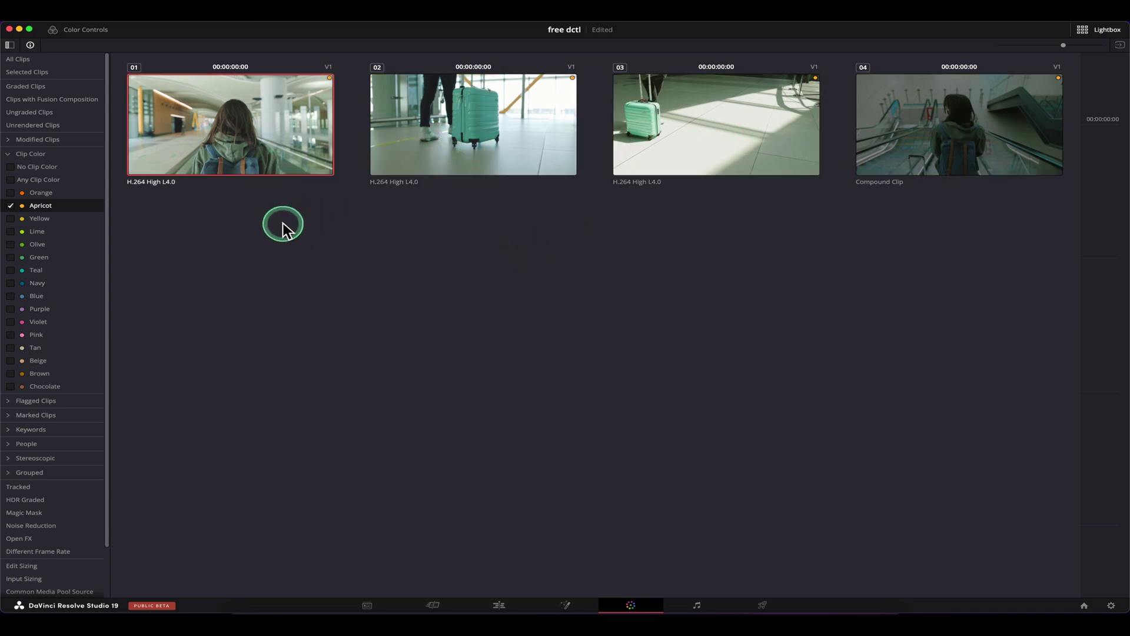
click(30, 153)
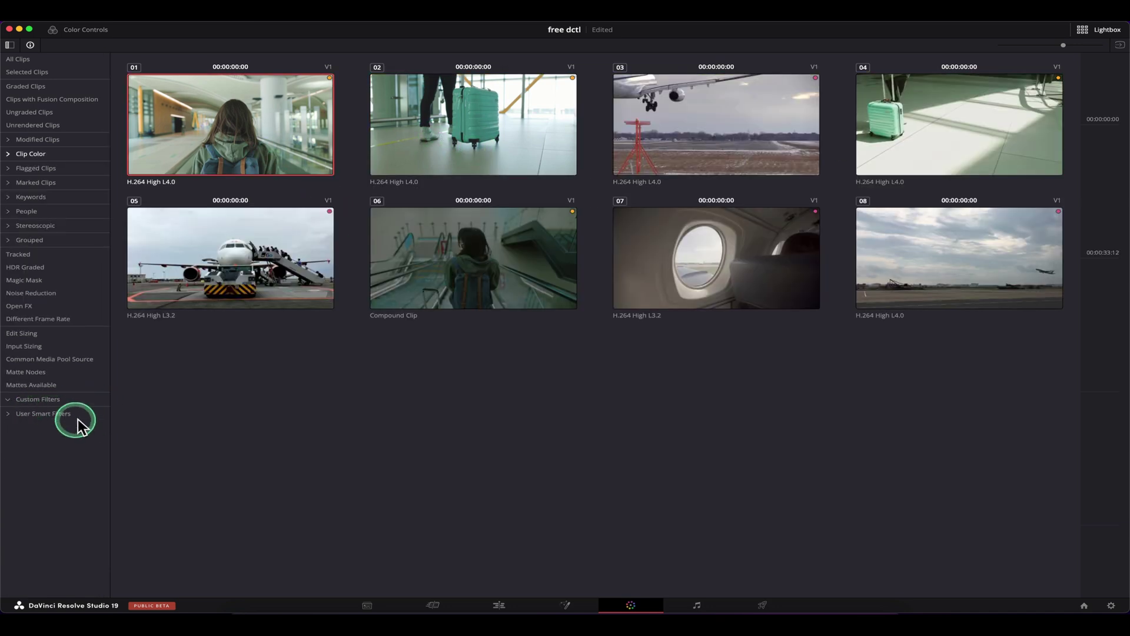
Create custom smart filter travel_01 with the rule Clip Color contains orange
right_click(46, 414)
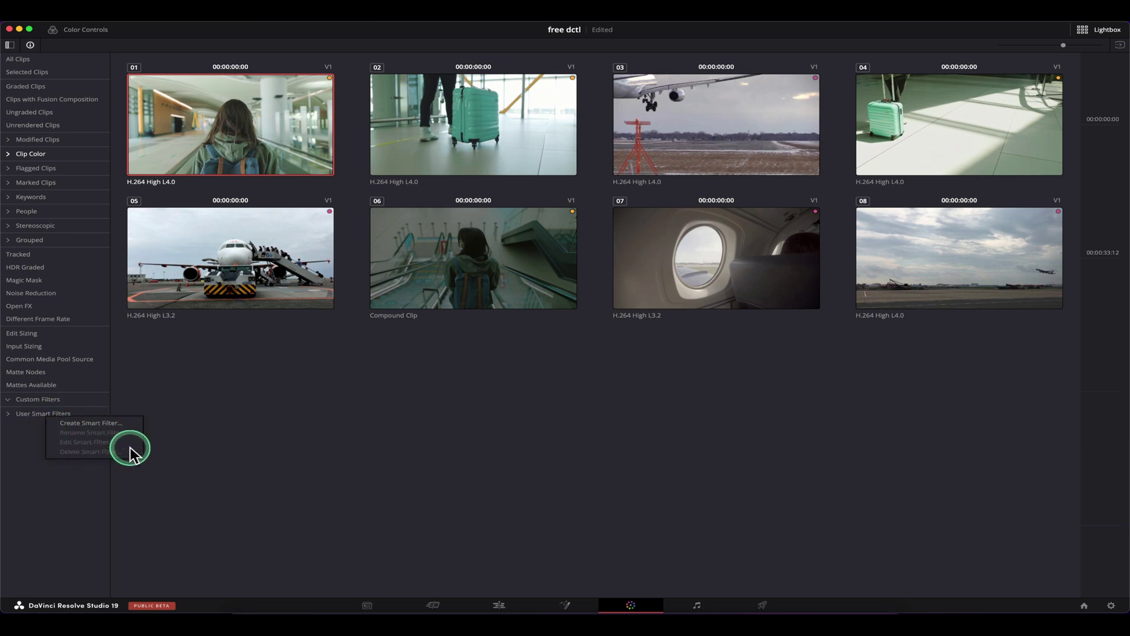
click(92, 422)
drag(556, 235, 490, 332)
drag(378, 353, 308, 351)
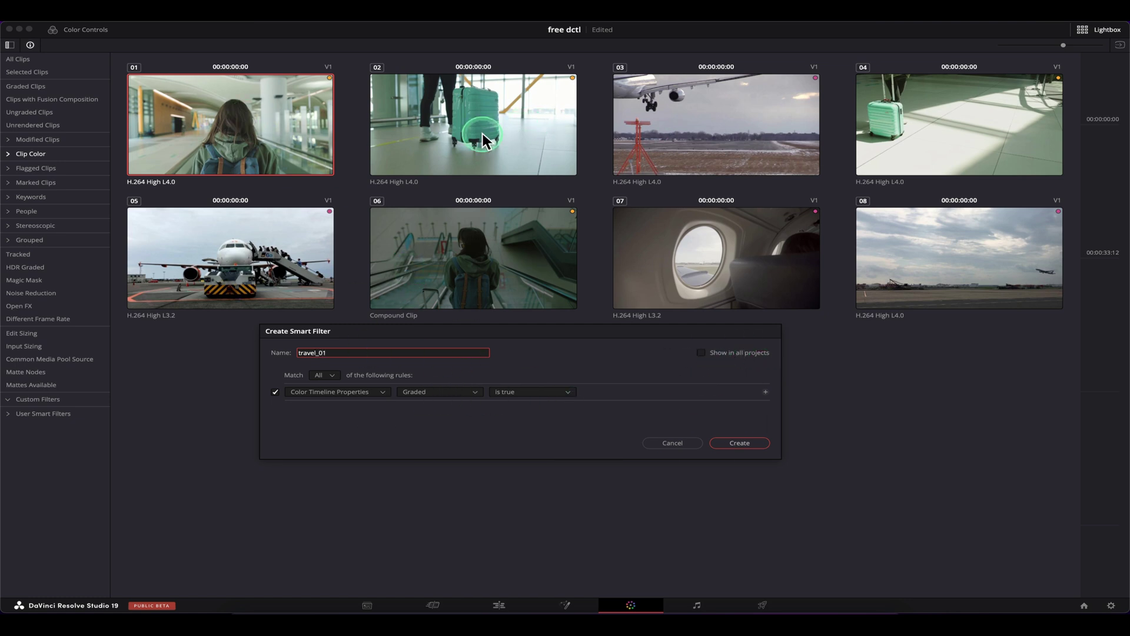
click(462, 391)
click(435, 447)
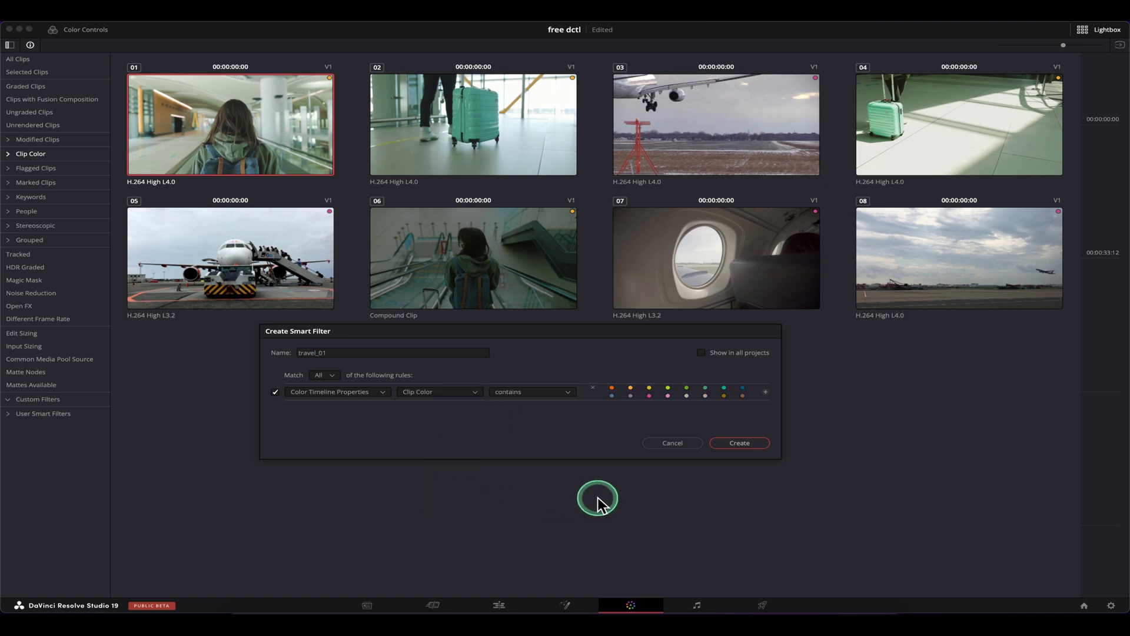
click(630, 388)
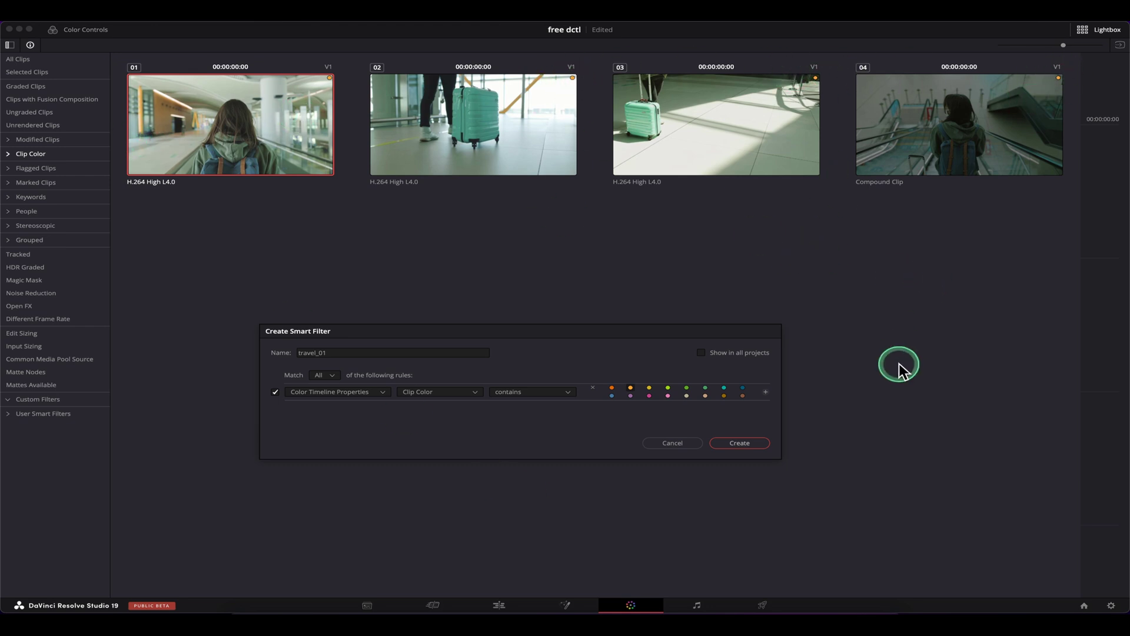
click(753, 448)
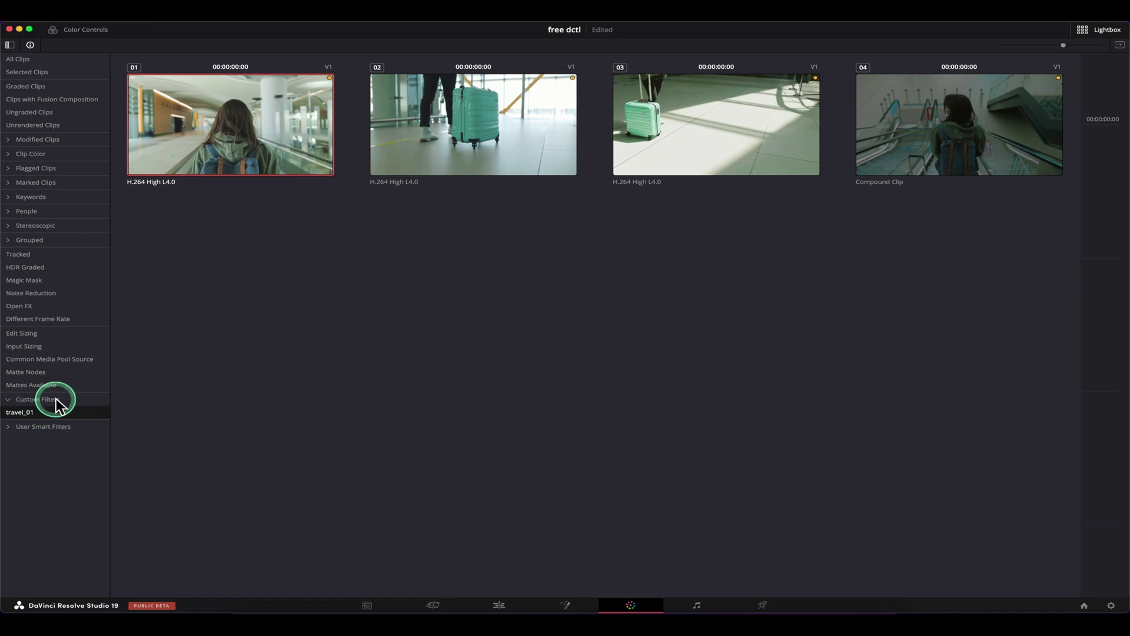
Show All Clips, then apply the travel_01 custom filter to the Lightbox
click(19, 399)
click(24, 59)
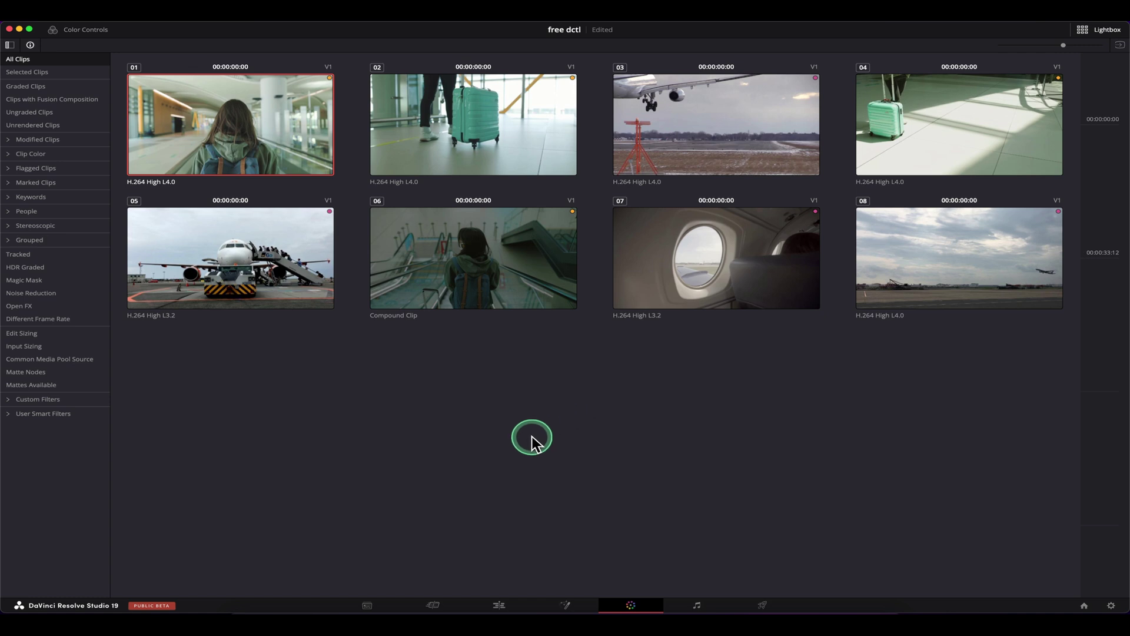
click(15, 402)
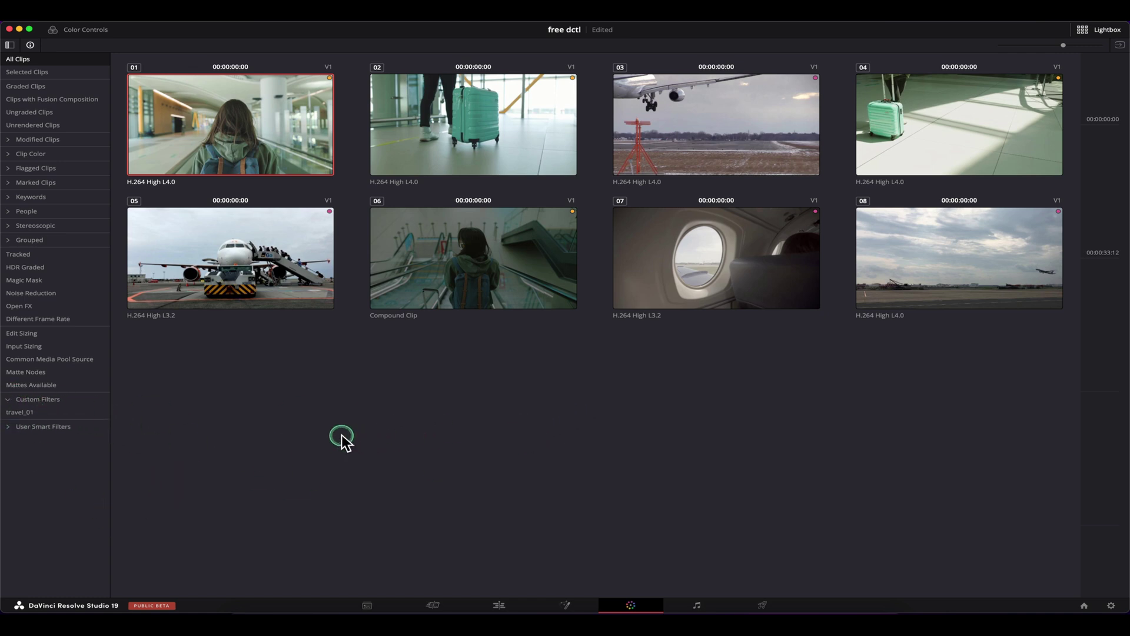
click(20, 412)
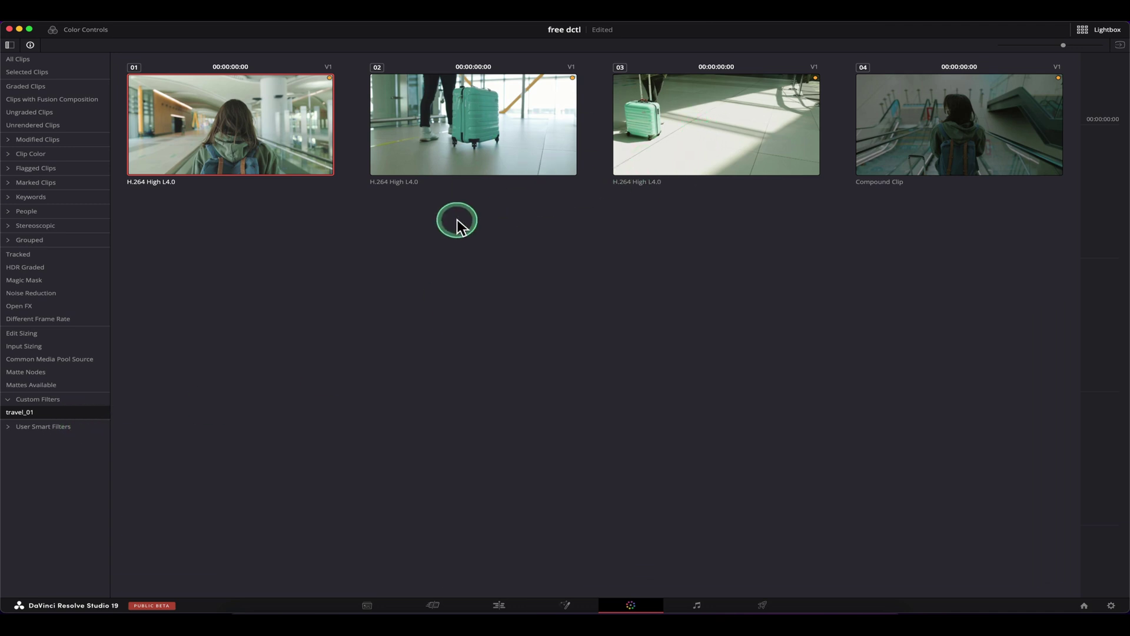
Filter the Lightbox by Orange, then by Apricot clip colour
click(8, 154)
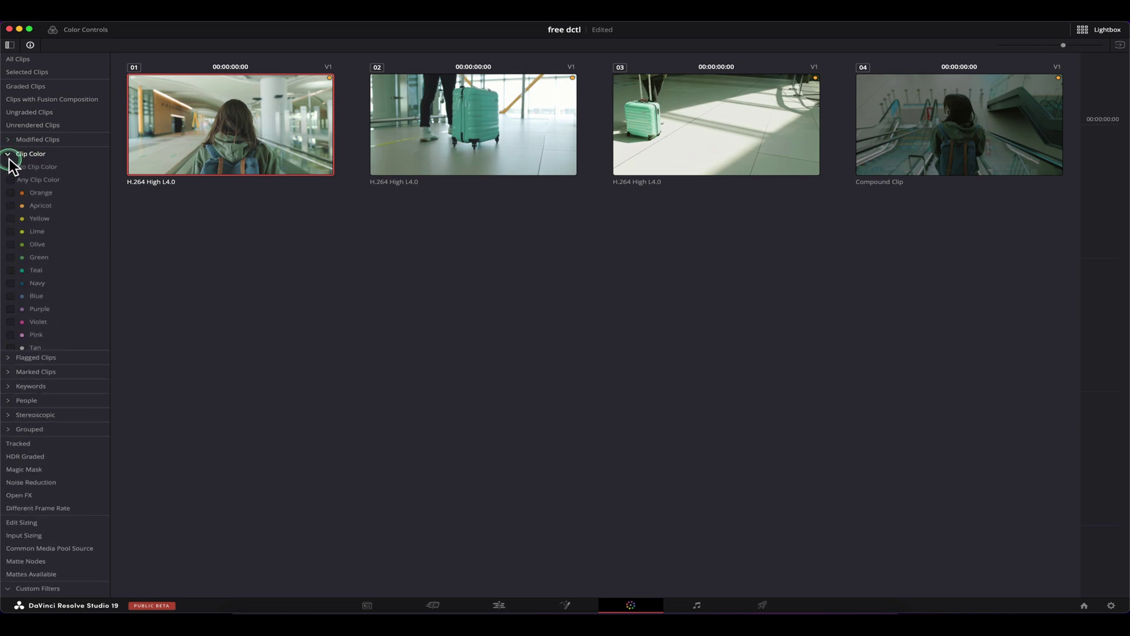
click(49, 192)
click(47, 205)
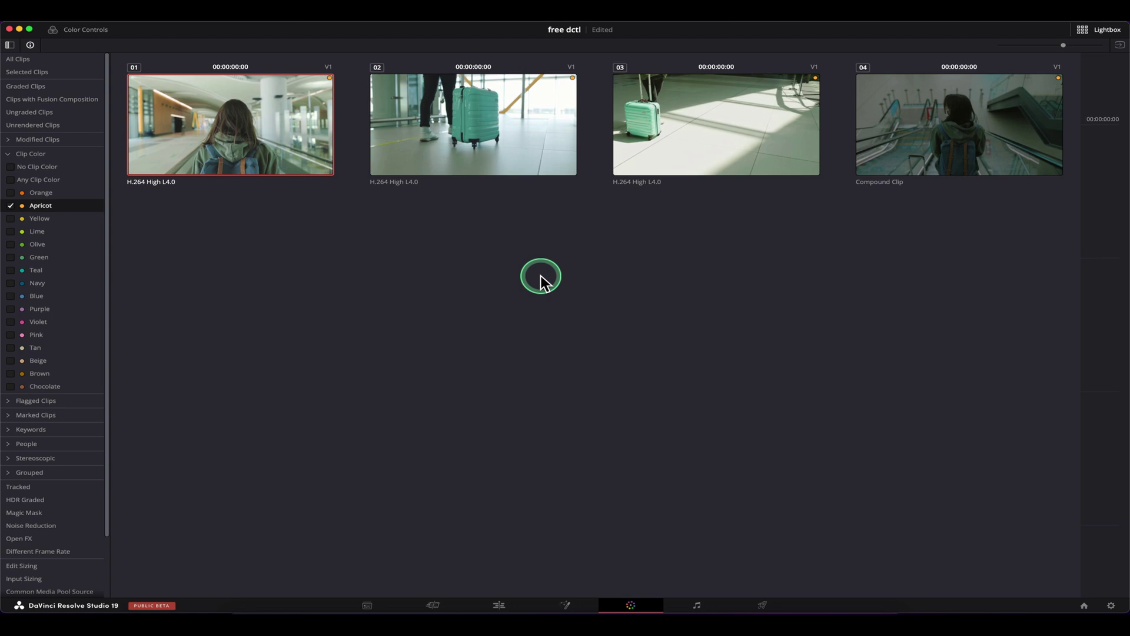
click(9, 153)
Dismiss the smart filter menu and return the Lightbox to All Clips
right_click(61, 428)
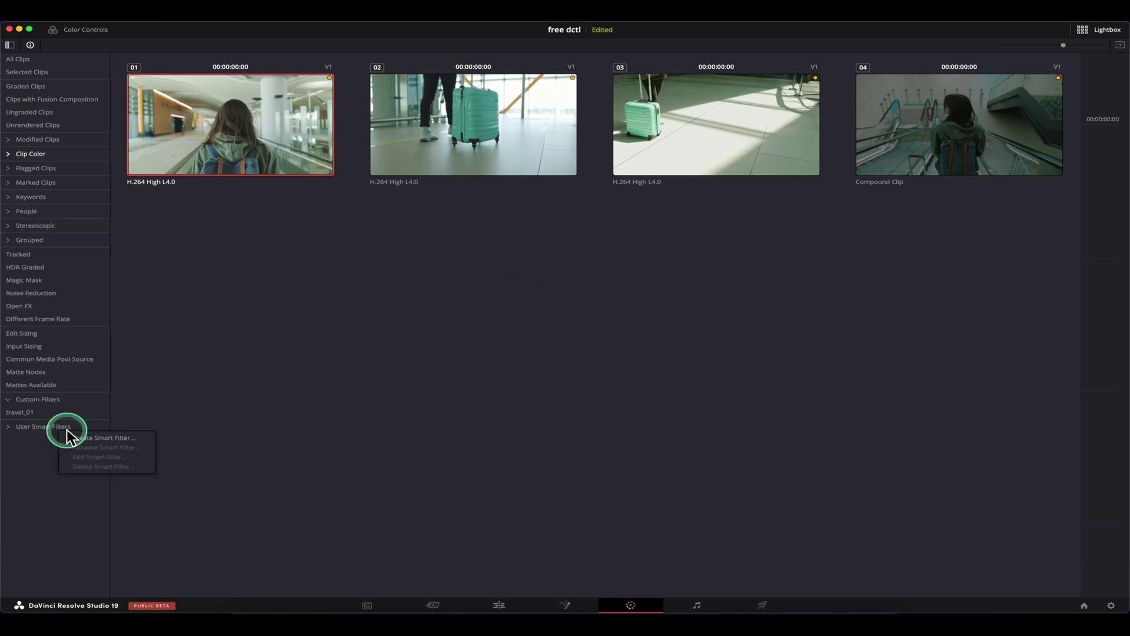
click(125, 438)
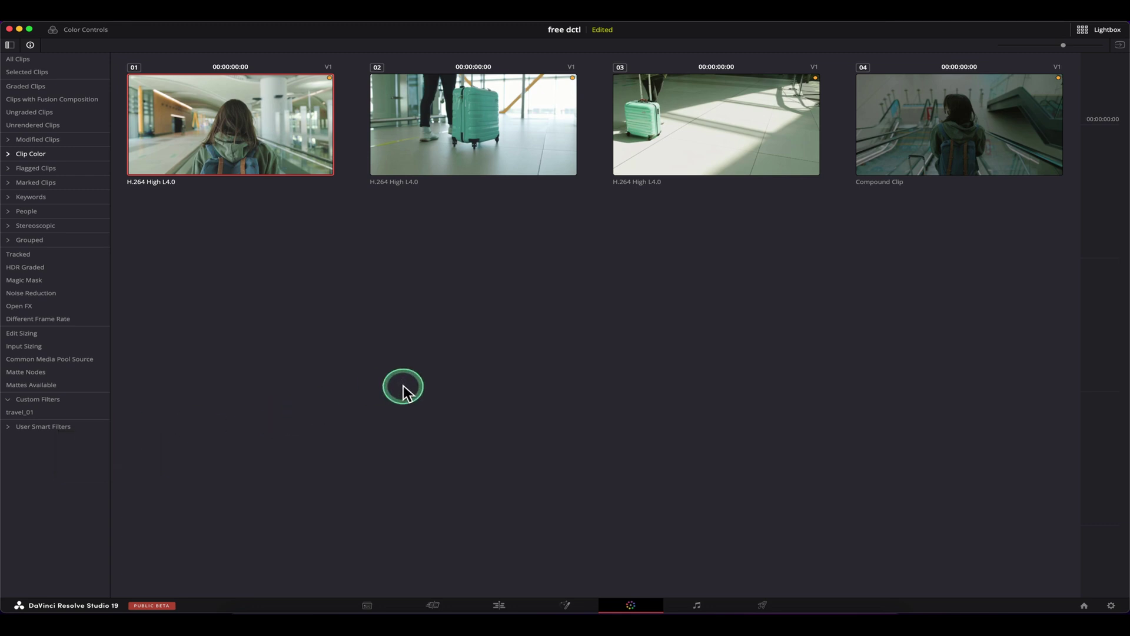
click(24, 62)
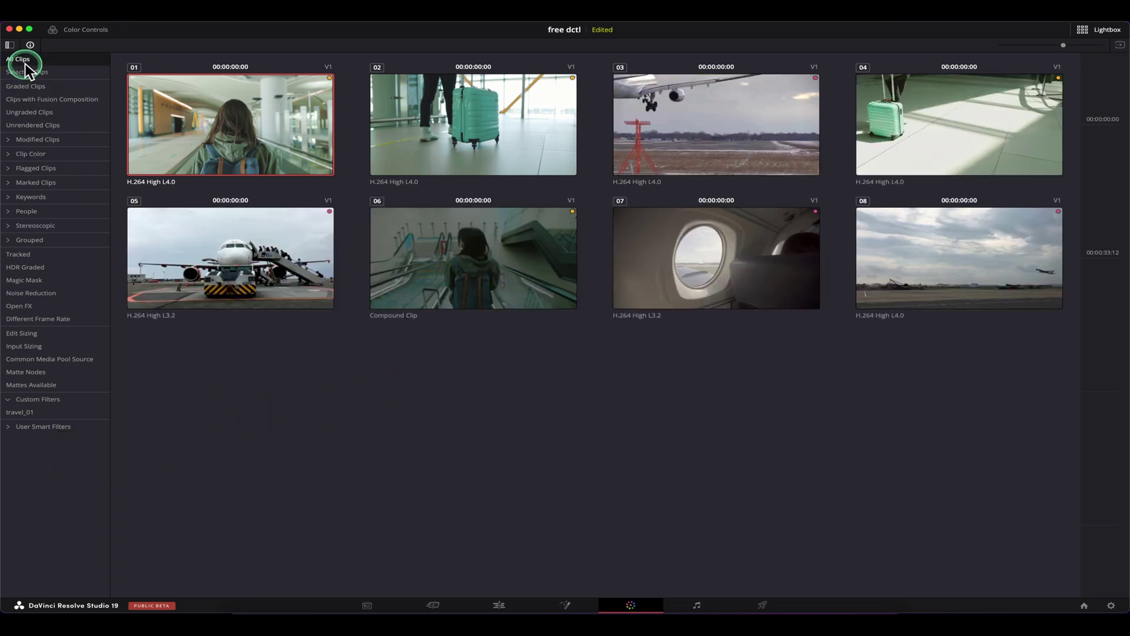
Create smart filter travel_02 with rule Metadata – Shot & Scene: Scene contains 'travel'
right_click(54, 427)
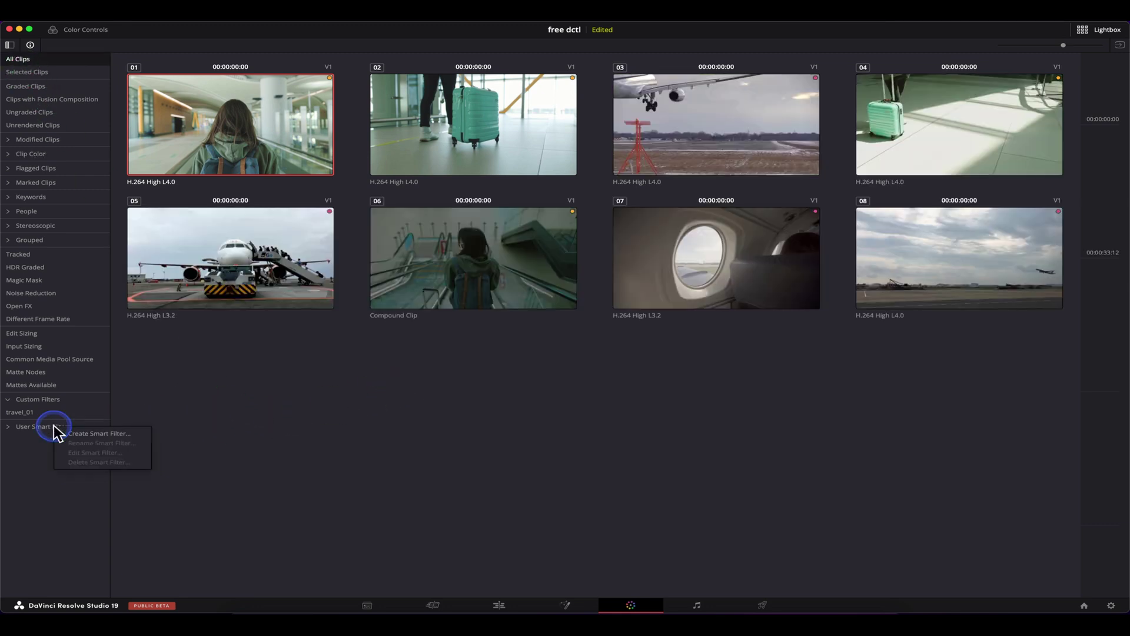
click(121, 438)
drag(572, 241, 473, 328)
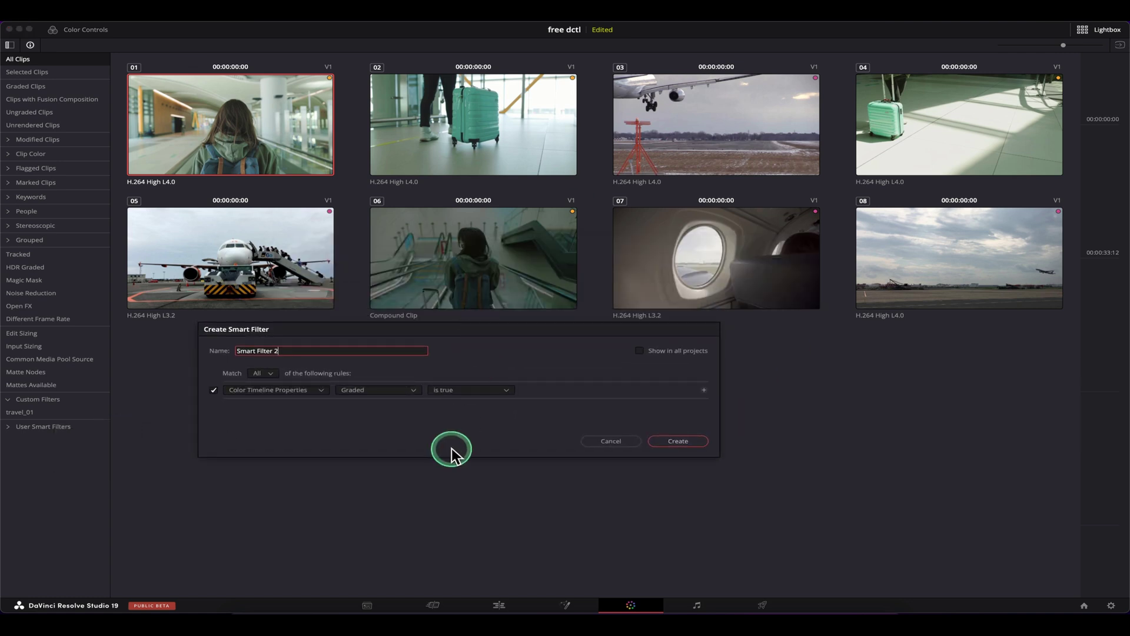
click(280, 391)
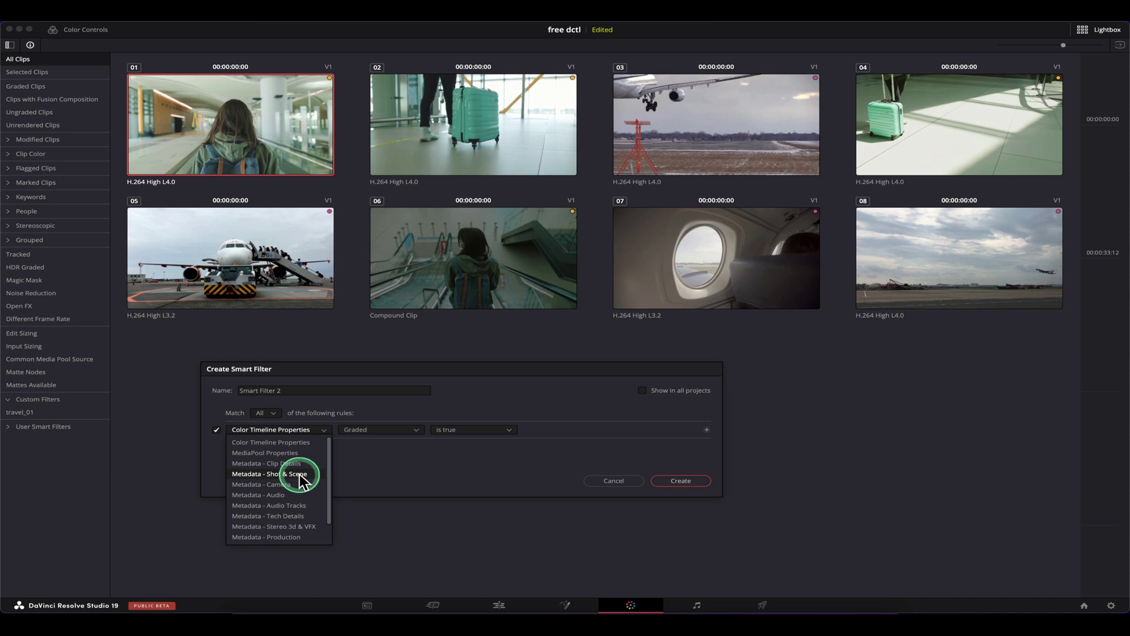
click(301, 475)
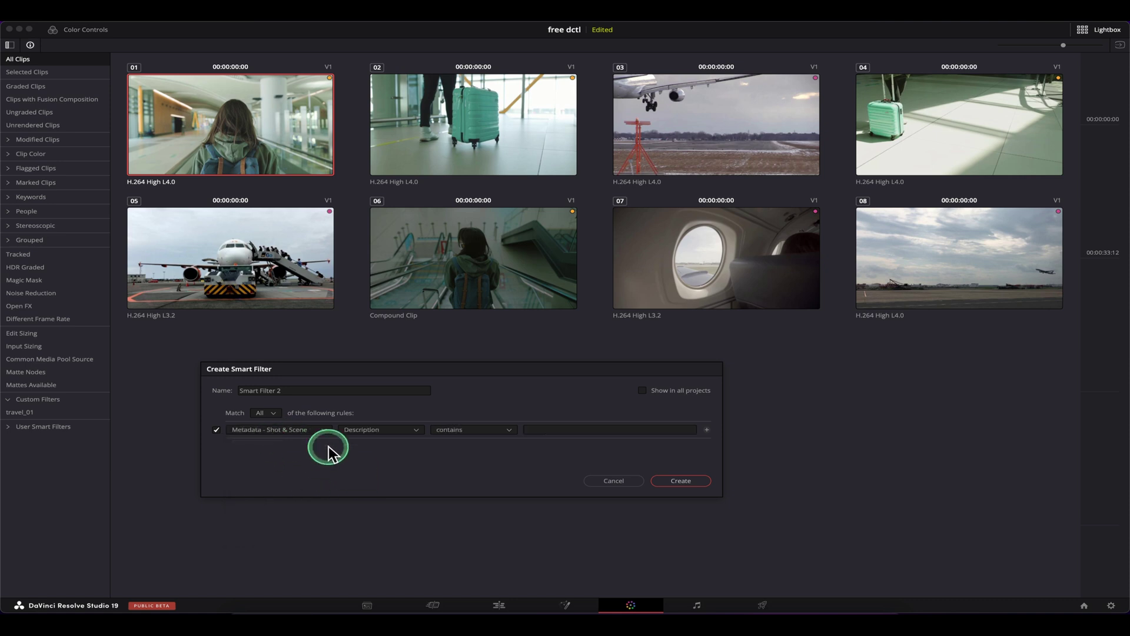
click(384, 431)
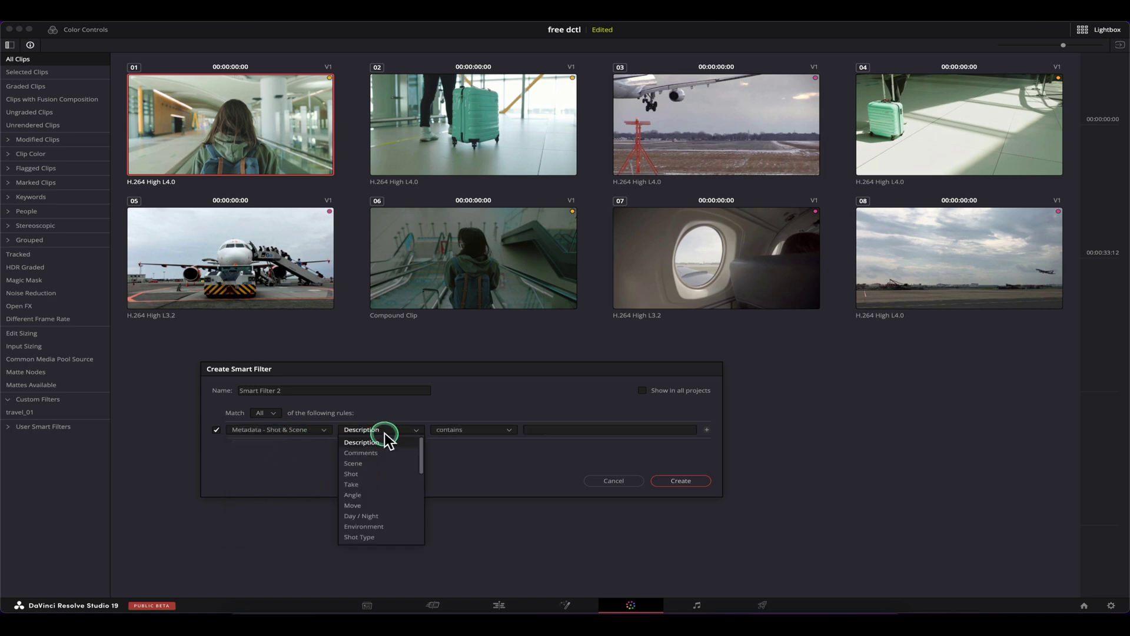
click(401, 464)
click(573, 430)
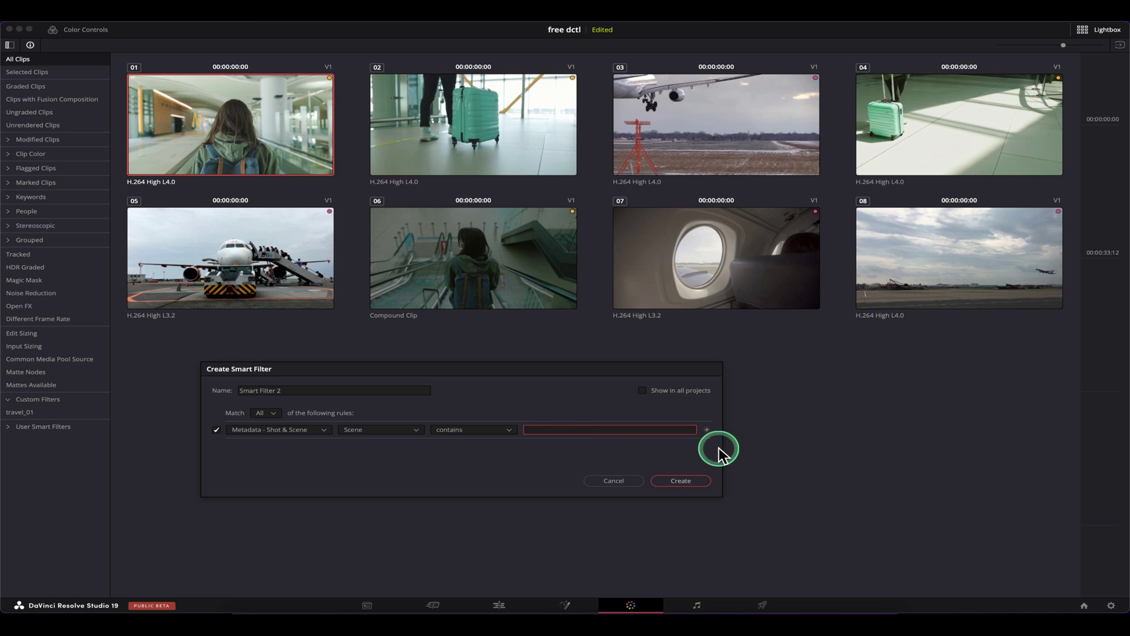
text(travel)
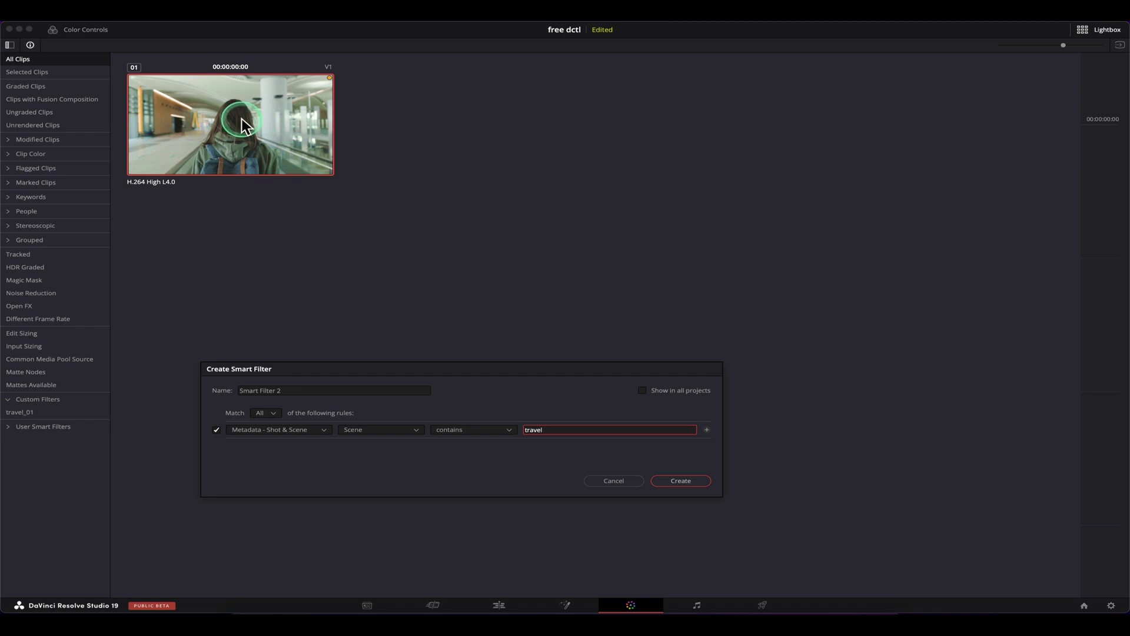
triple_click(302, 390)
text(travel_02)
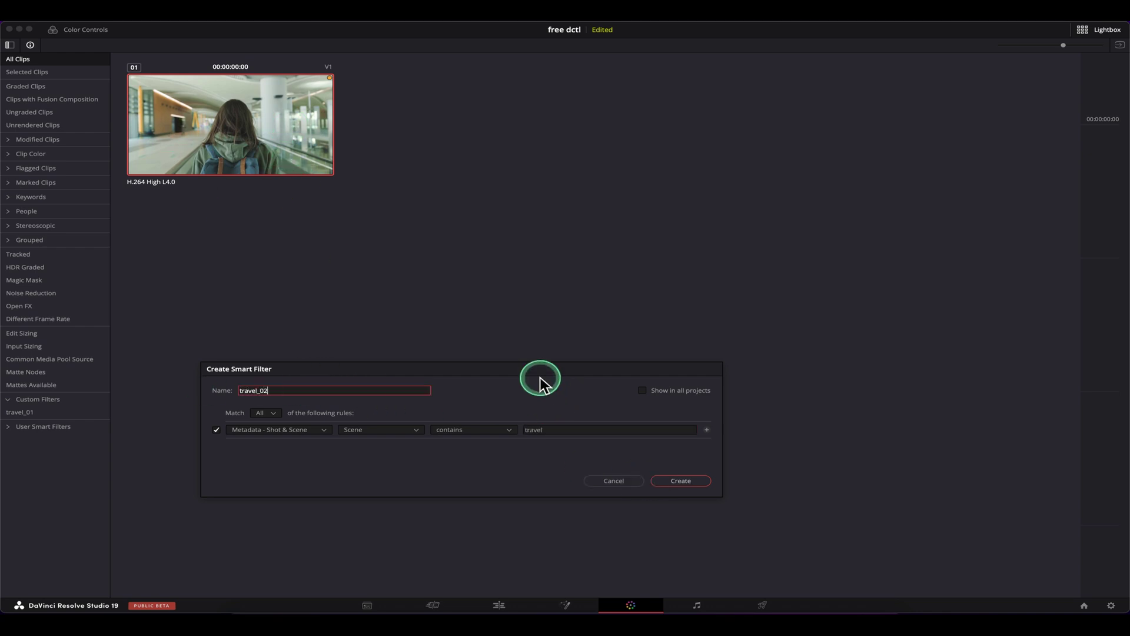
click(700, 482)
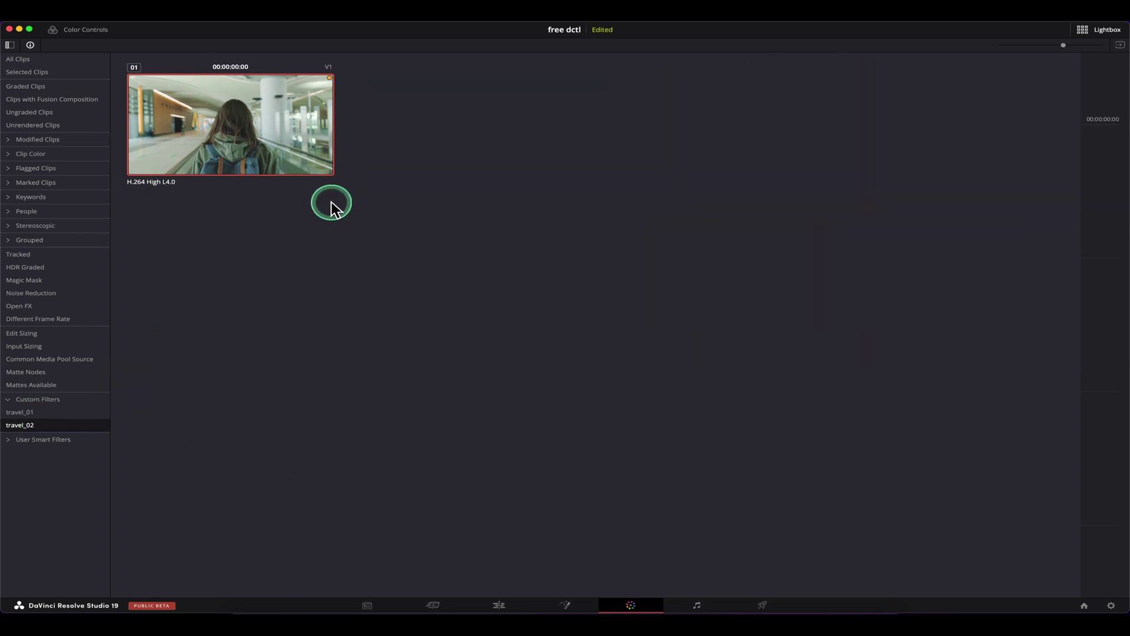
click(499, 605)
click(177, 443)
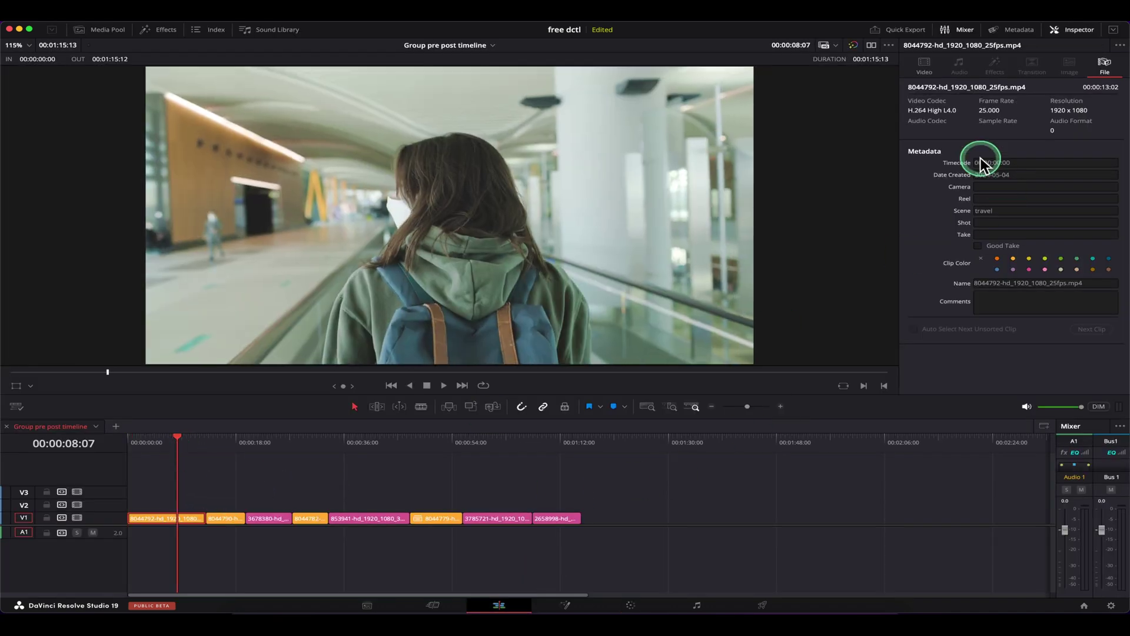
click(994, 211)
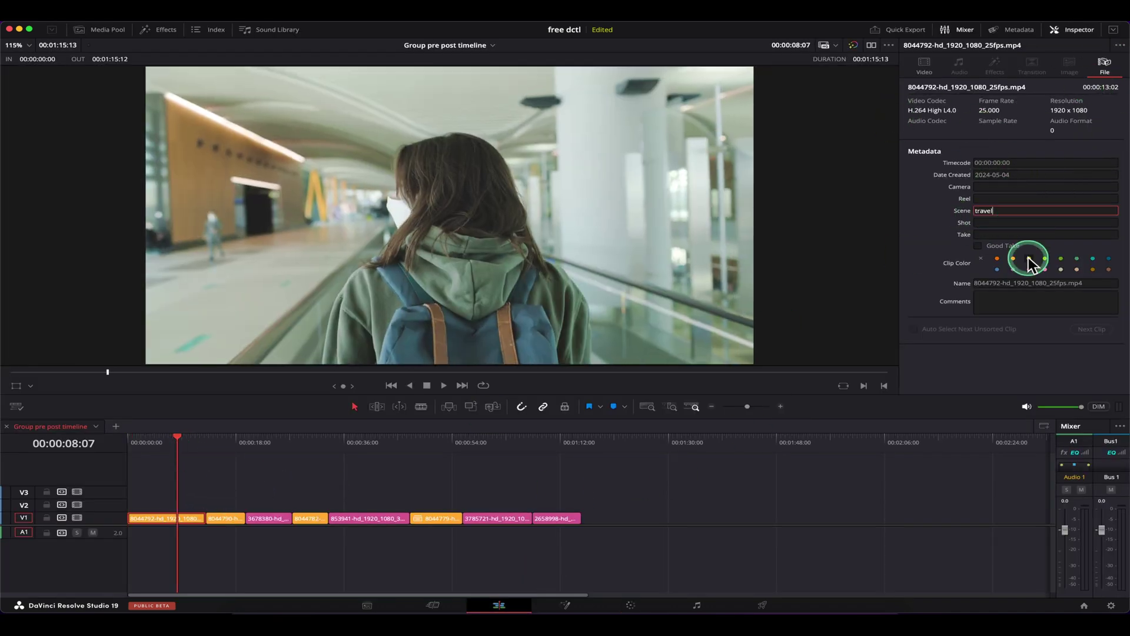
key(super+a)
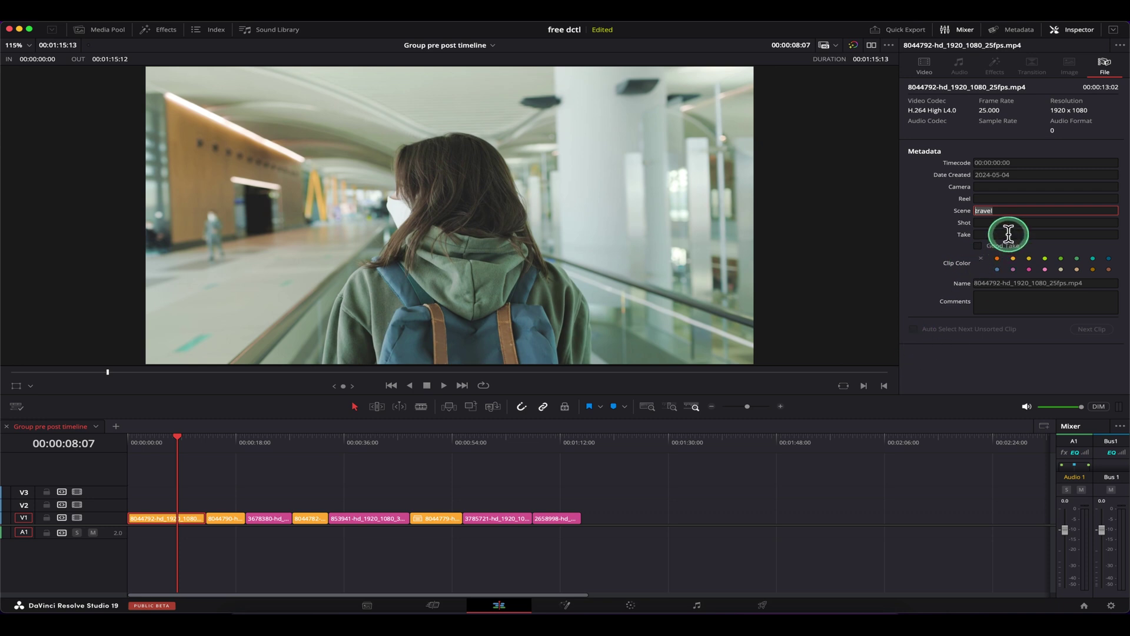
click(265, 518)
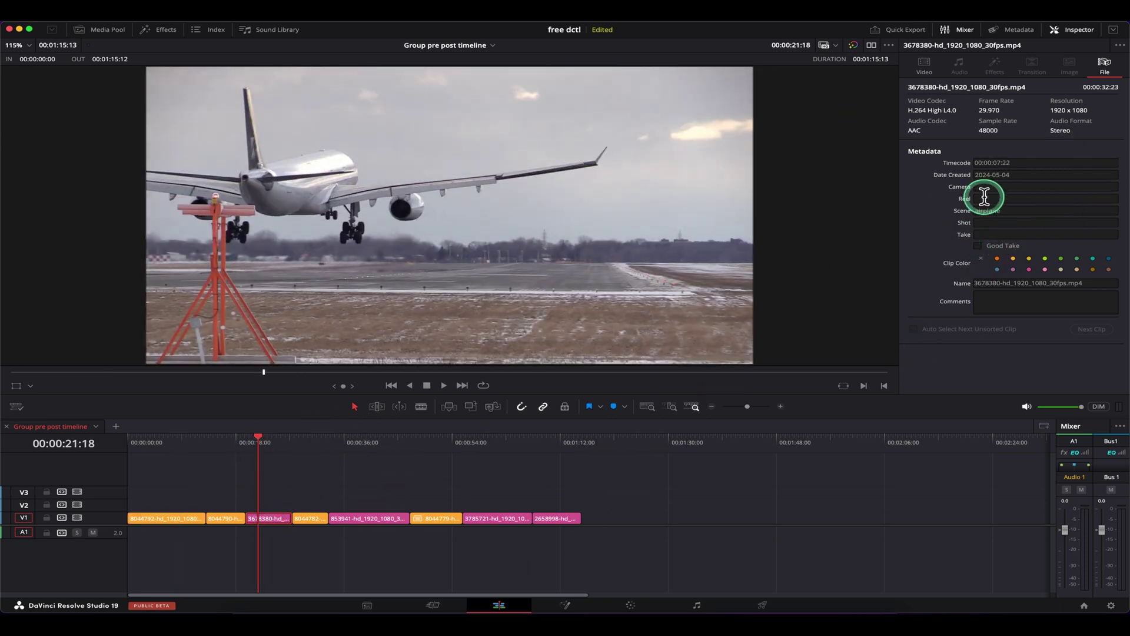
click(351, 448)
key(shift+6)
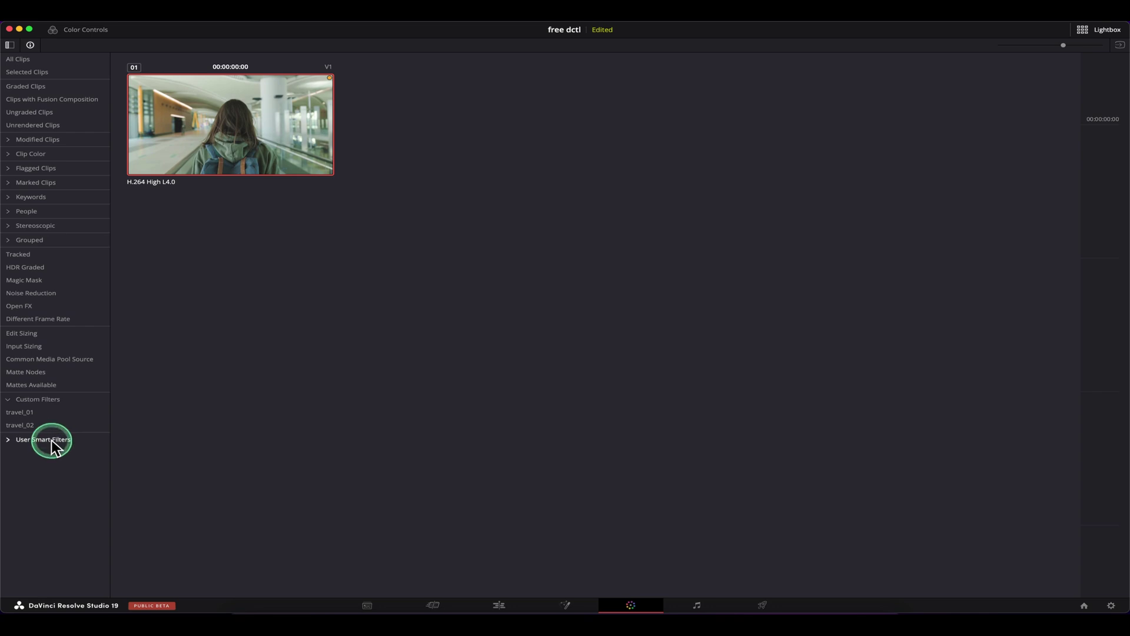
Create smart filter airplane_01 with a Clip Color rule
right_click(51, 440)
click(99, 447)
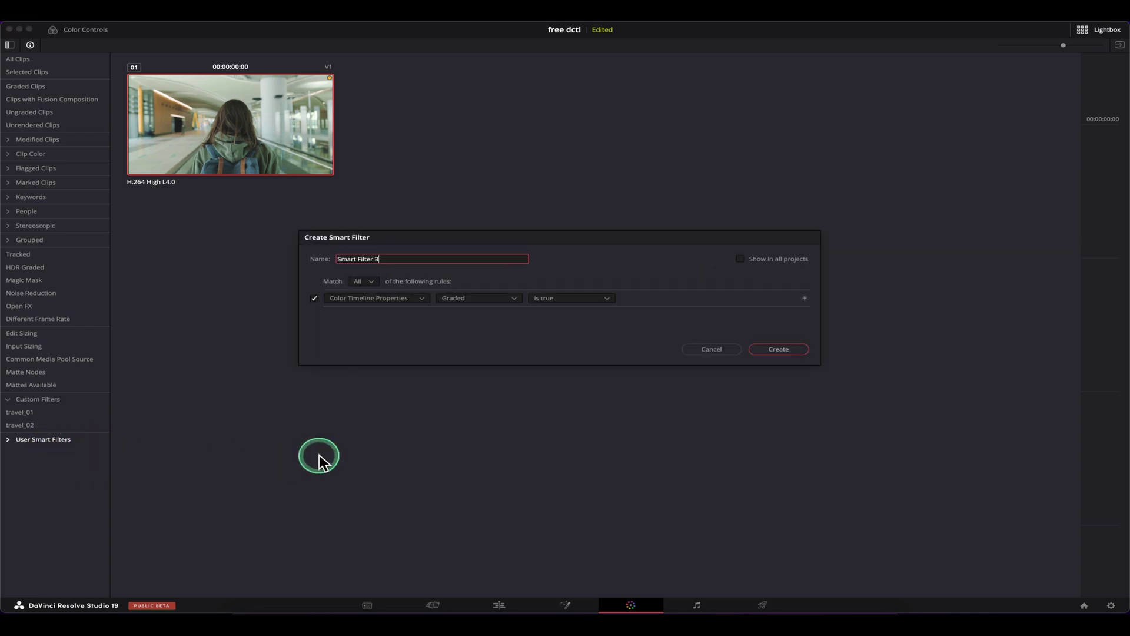
text(air)
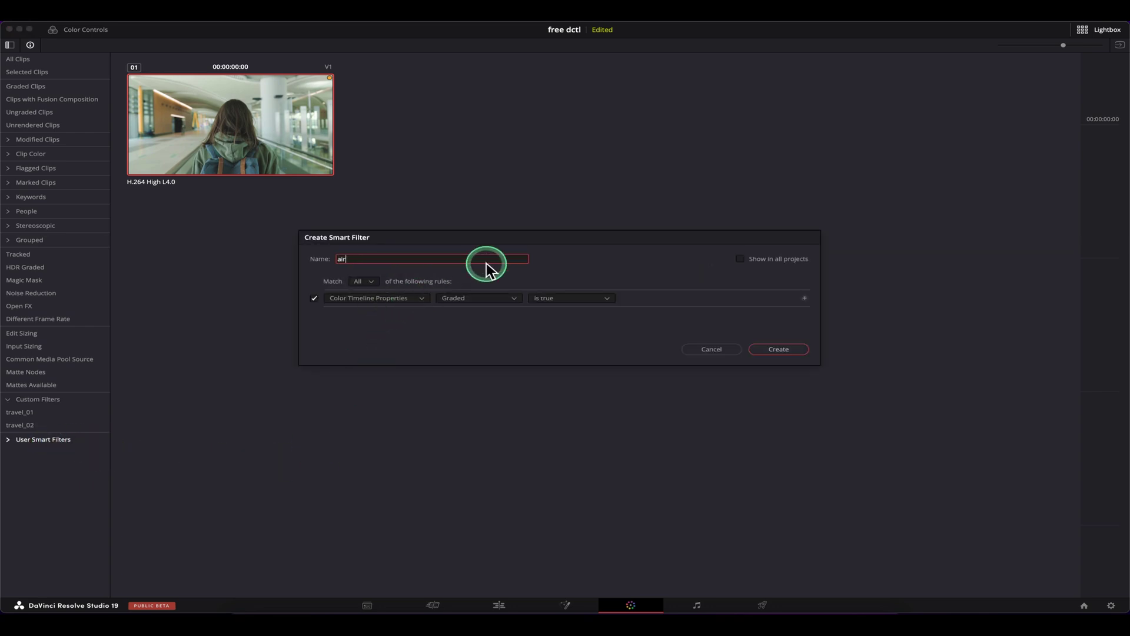
text(place)
key(BackSpace)
key(BackSpace)
text(ne_01)
click(478, 298)
click(495, 353)
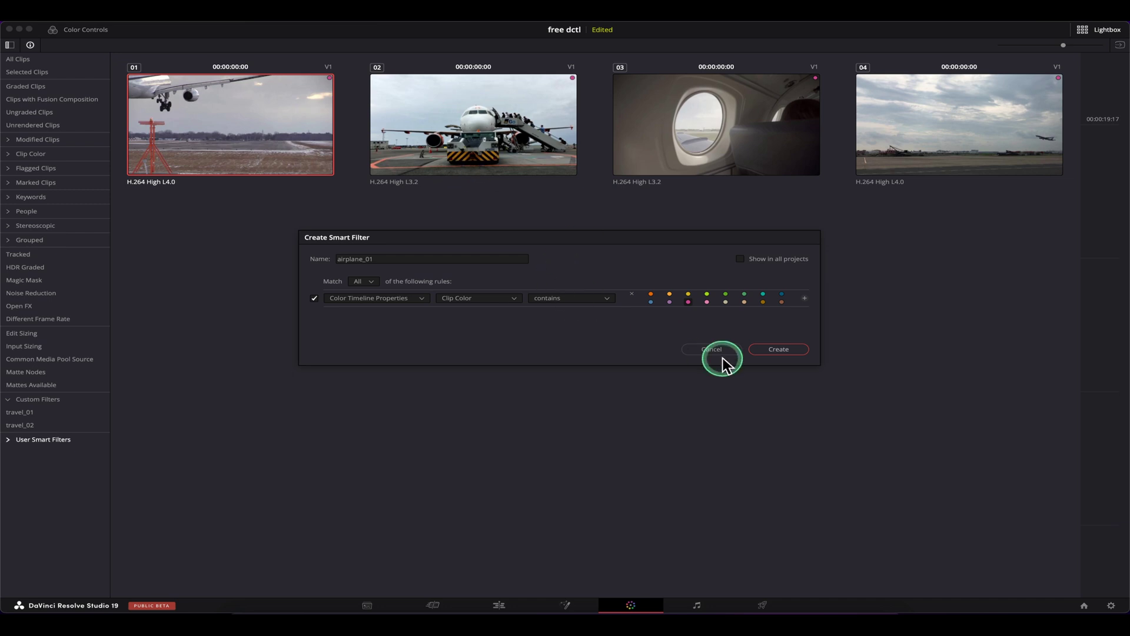
key(Return)
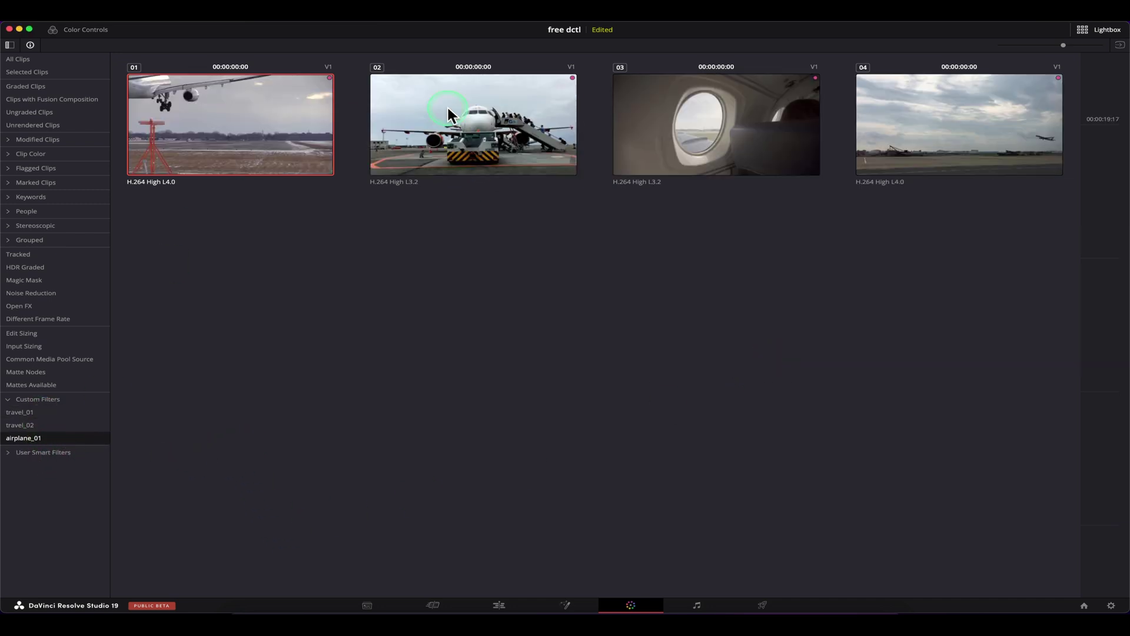
Create smart filter airplane_02 with Scene contains 'airplane', then view airplane_01's clips
right_click(57, 453)
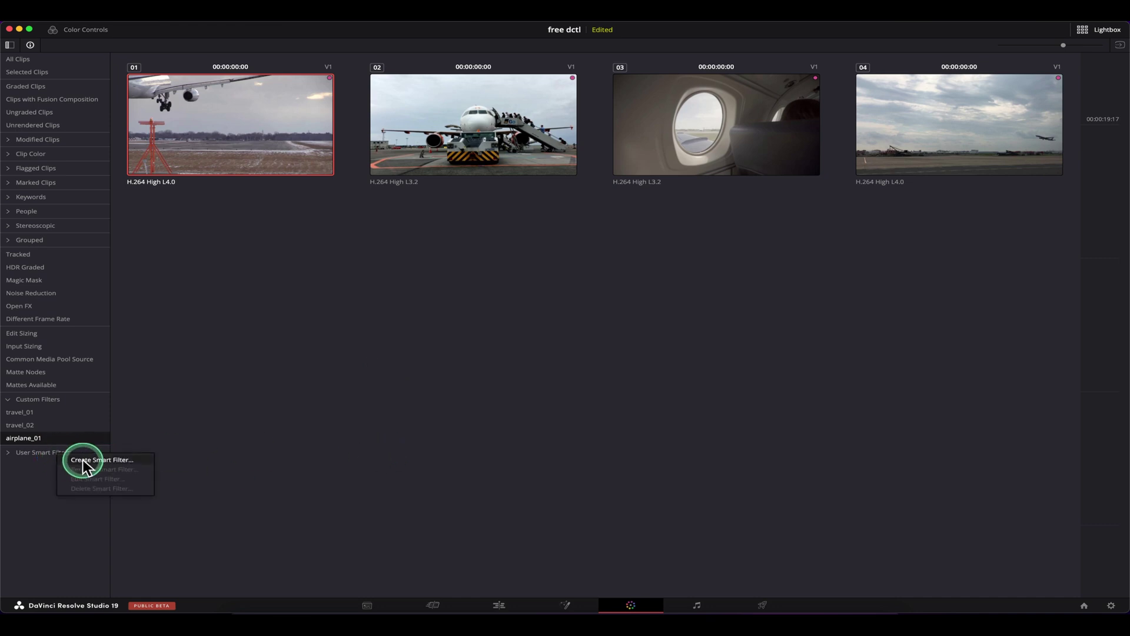
click(139, 461)
click(382, 298)
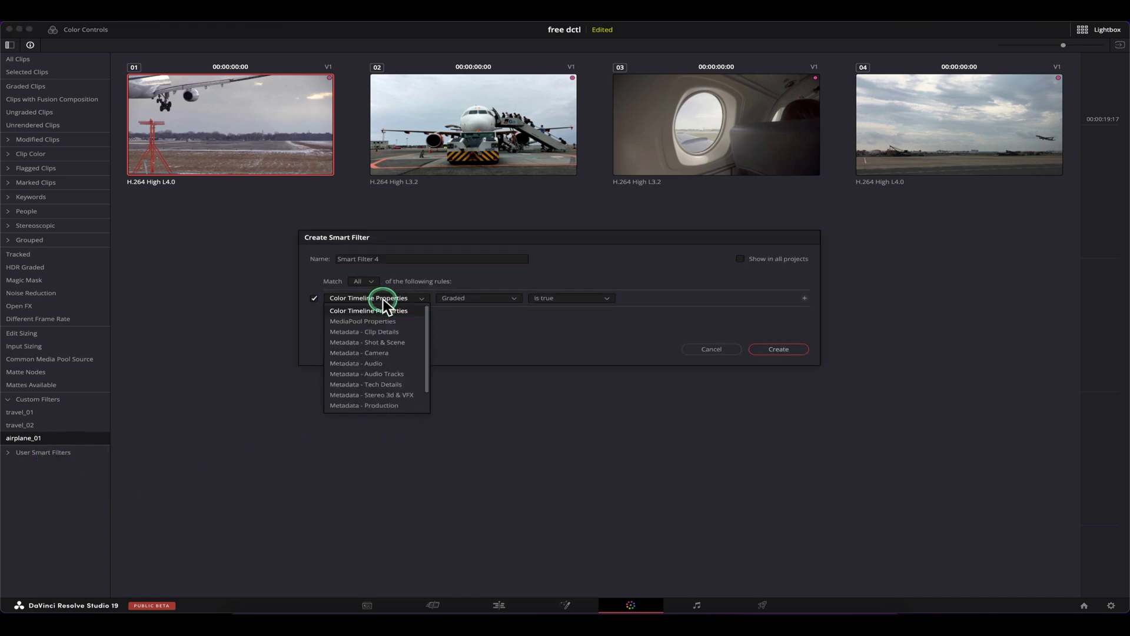
click(403, 342)
click(582, 298)
click(565, 309)
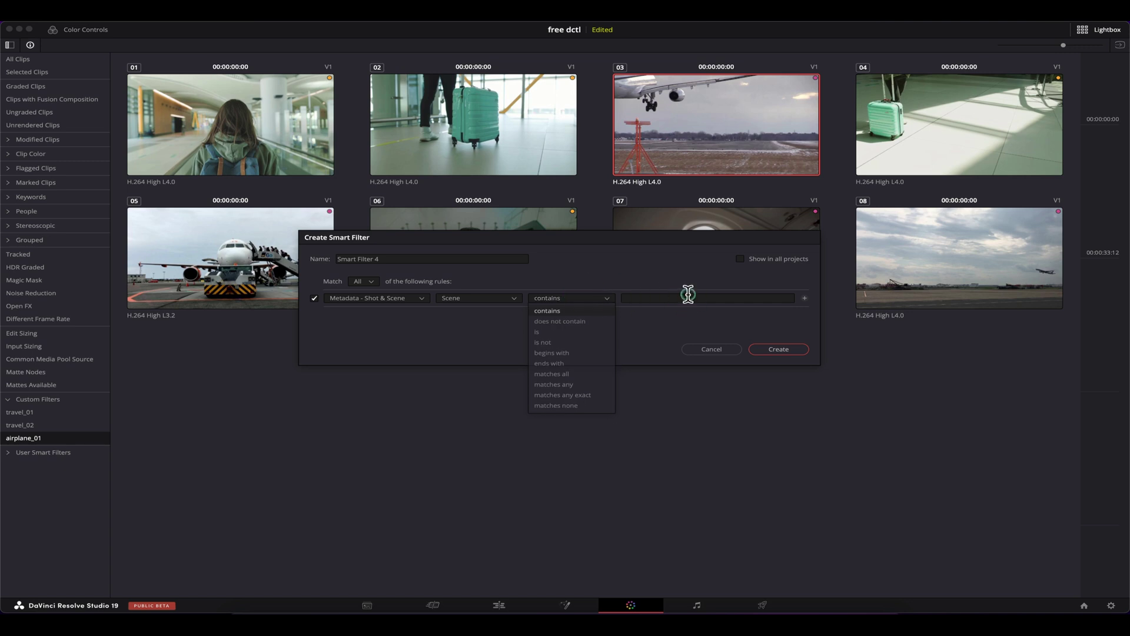
click(685, 298)
text(airplane)
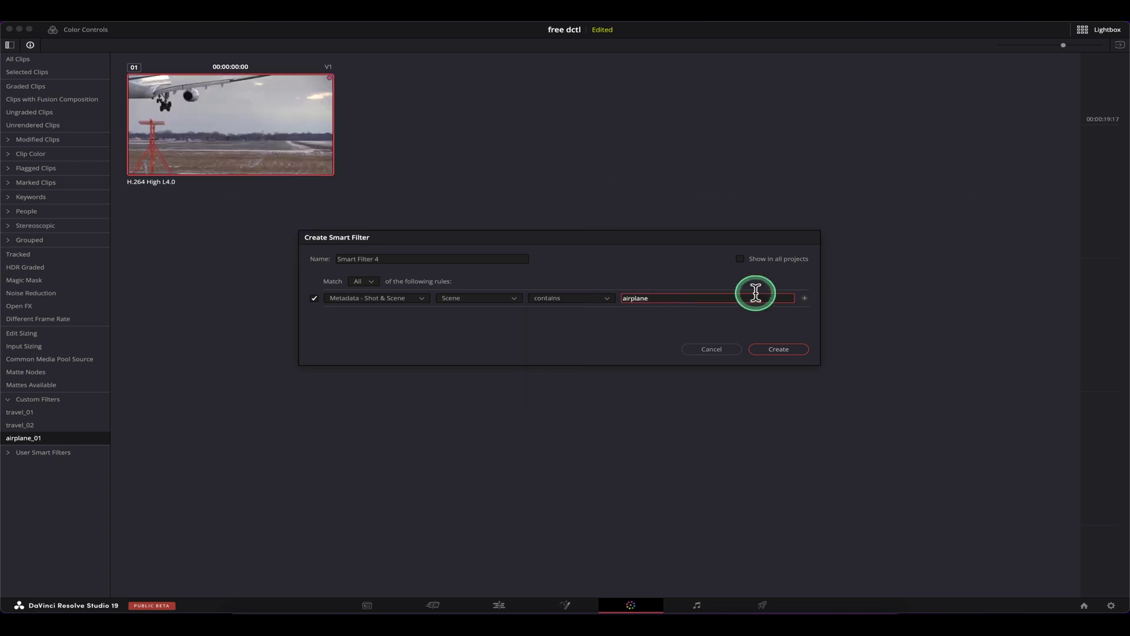
click(413, 259)
text(airplane_02)
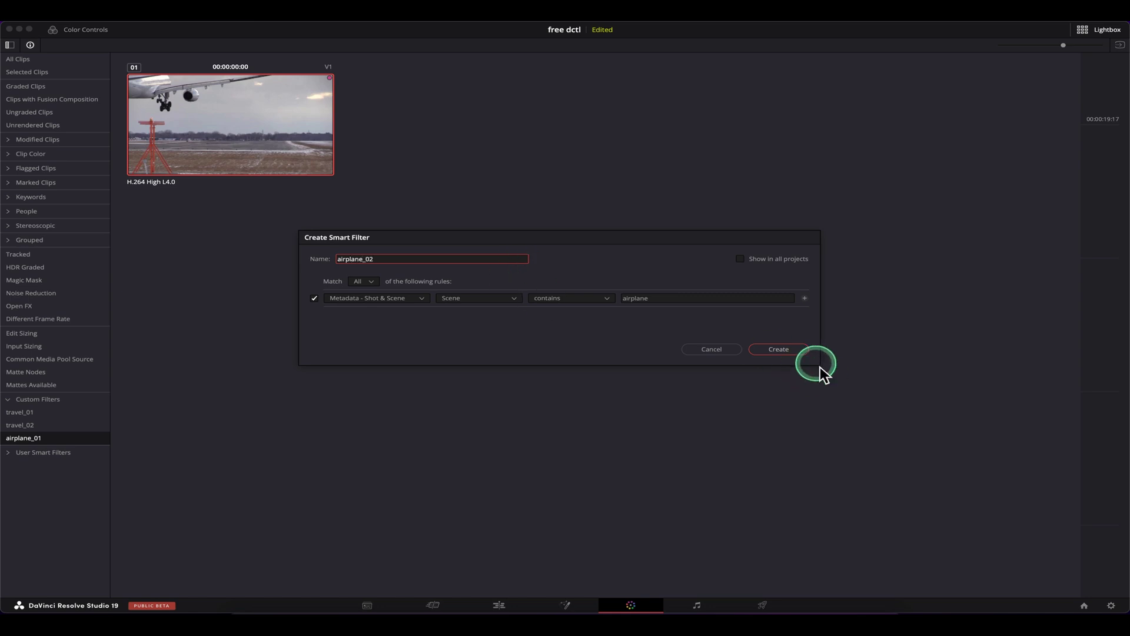
click(795, 350)
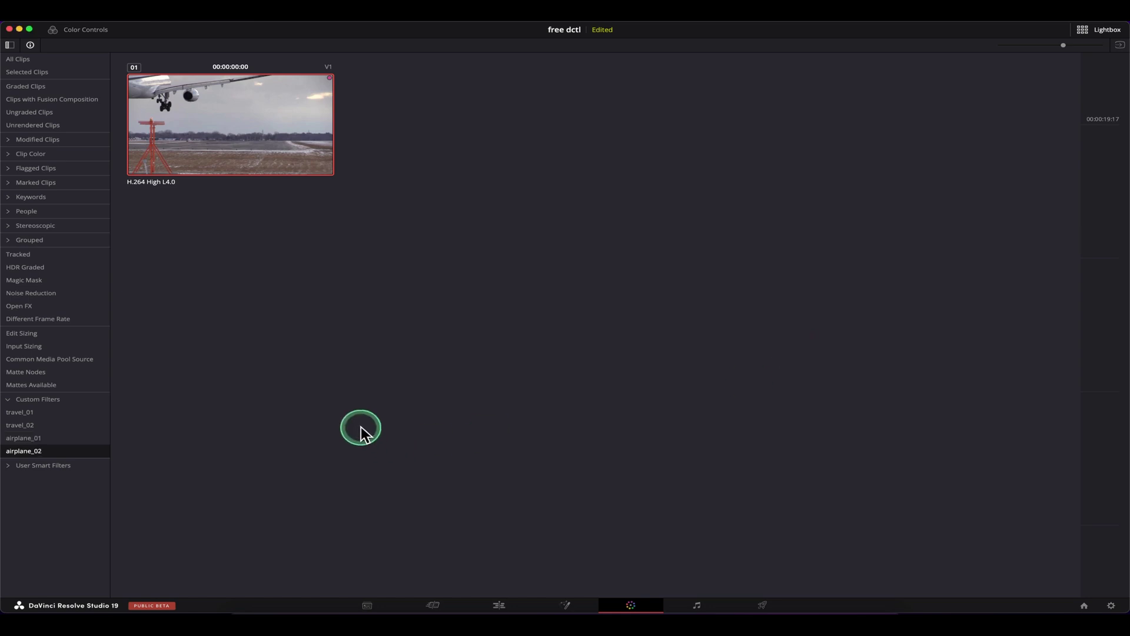
click(39, 413)
click(43, 437)
Preview the airplane_02 and travel_01 filters, then show all clips and return to grading
click(41, 451)
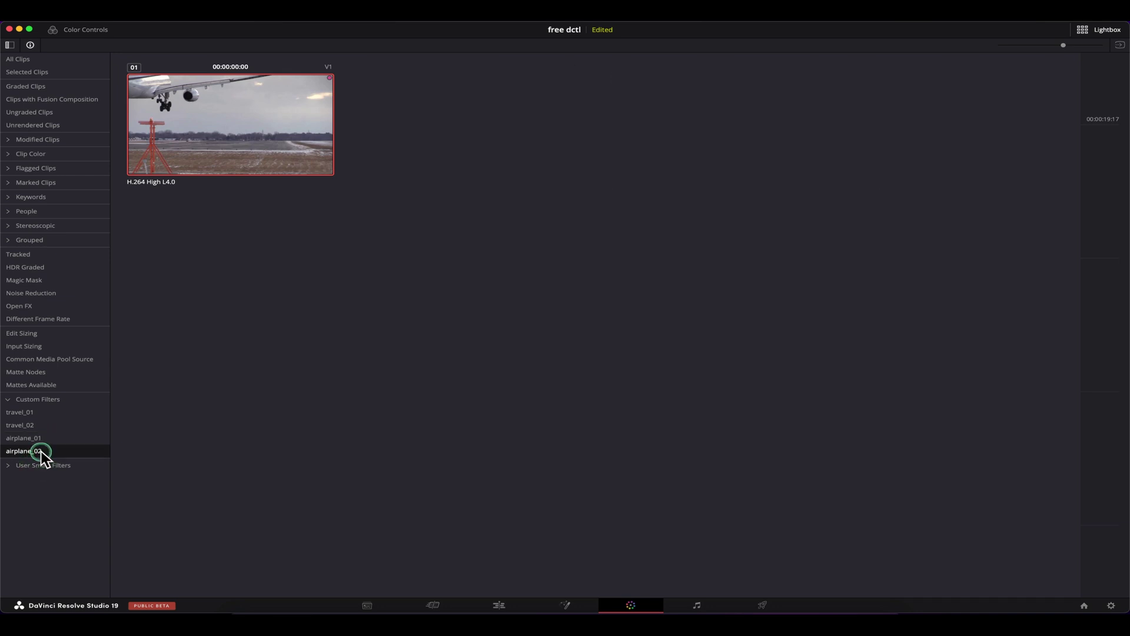
click(37, 412)
click(1098, 29)
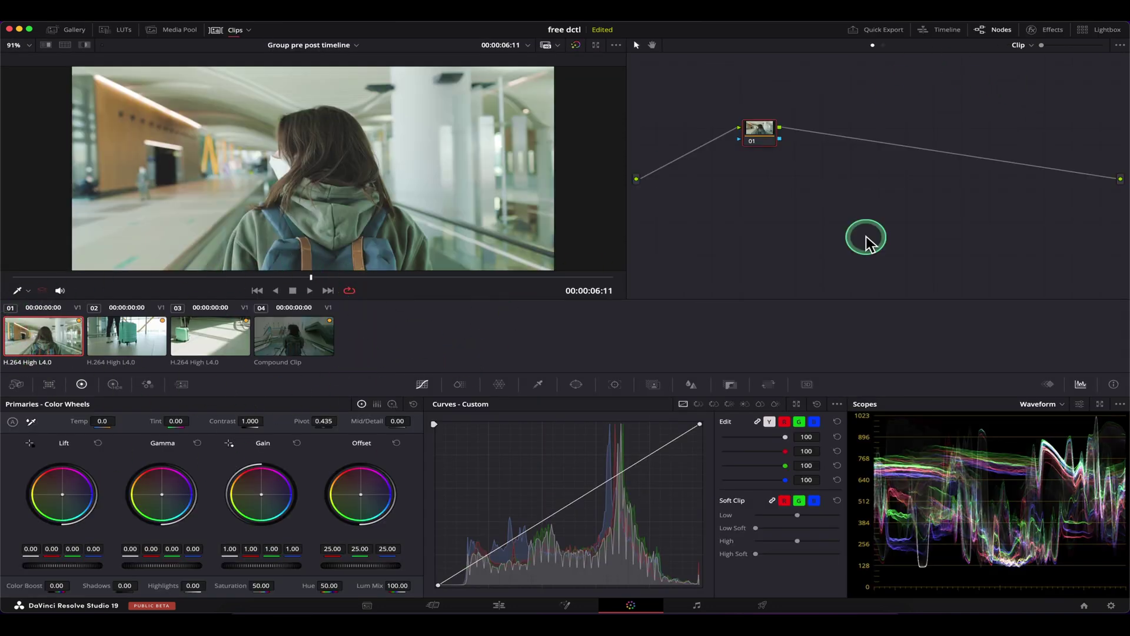
click(1111, 37)
click(37, 61)
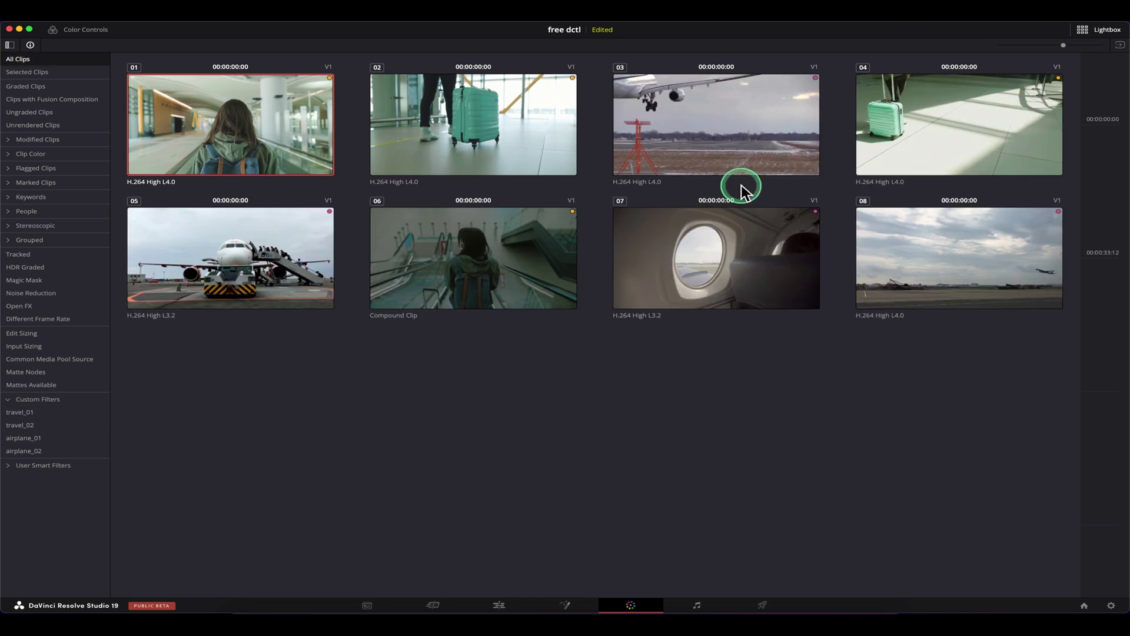
click(1099, 29)
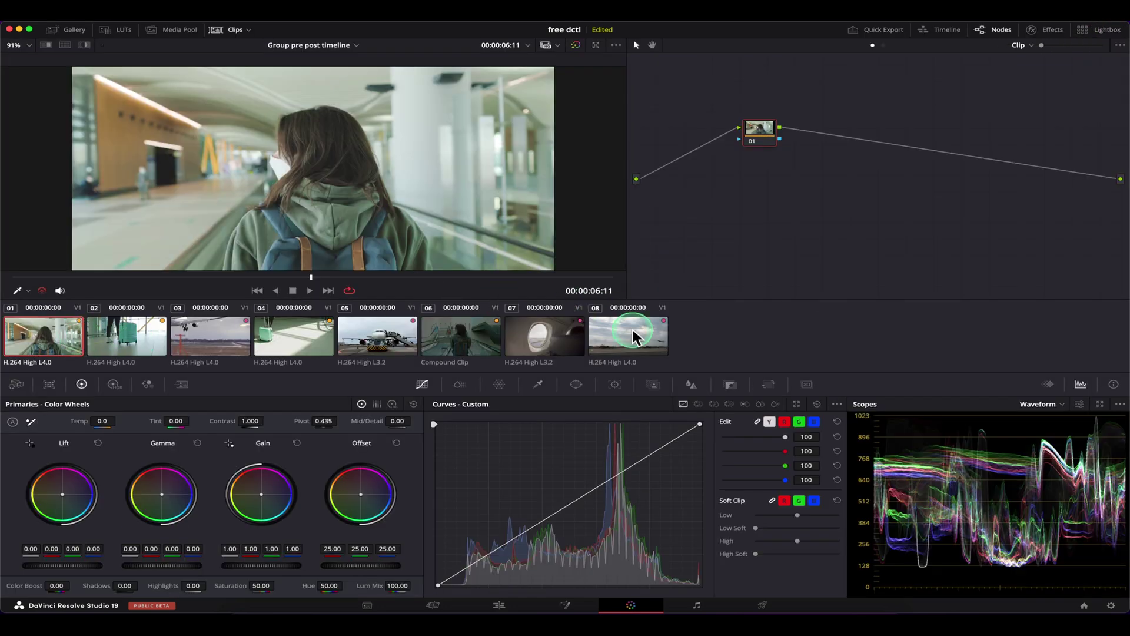
Filter the Lightbox to travel_02, then to travel_01, returning to grading each time
click(1104, 32)
click(24, 425)
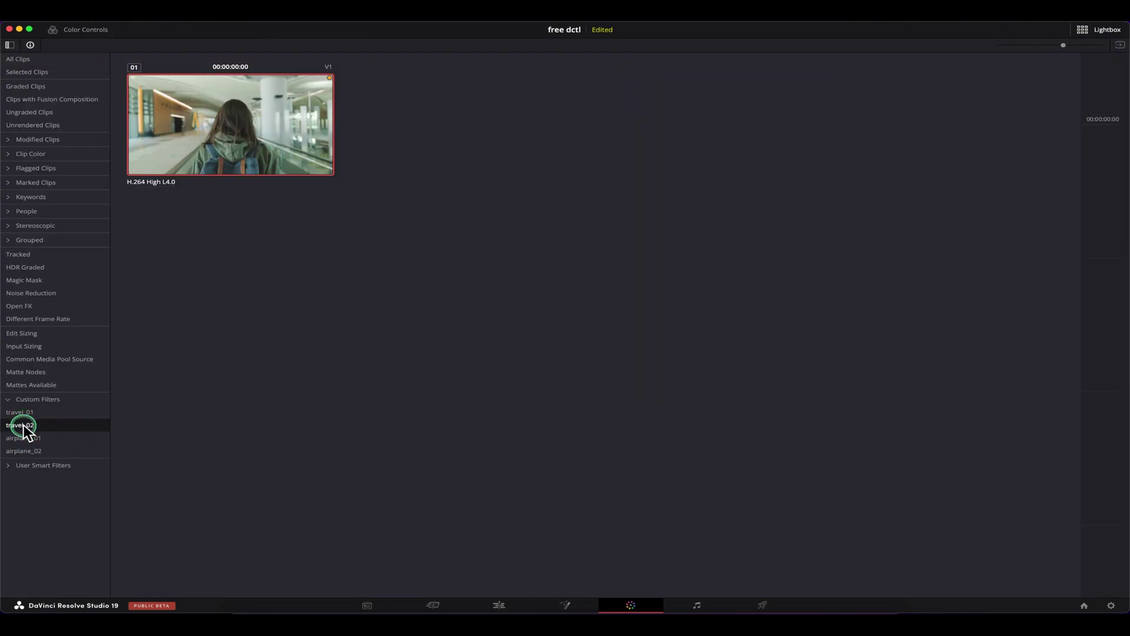
click(1100, 30)
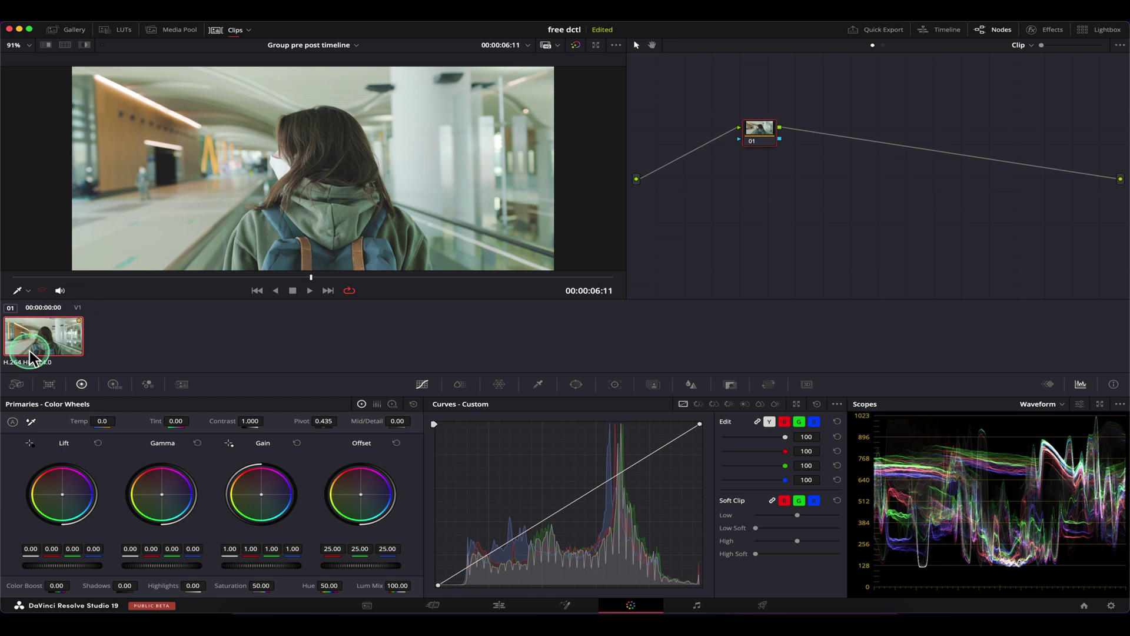
click(1101, 29)
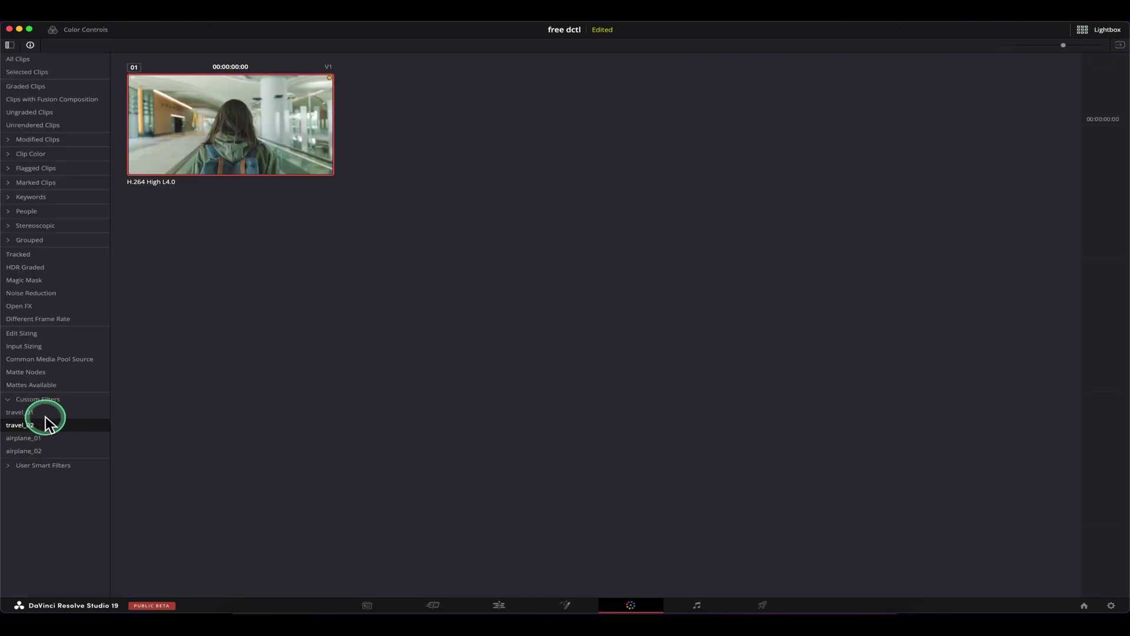
click(36, 412)
click(1101, 29)
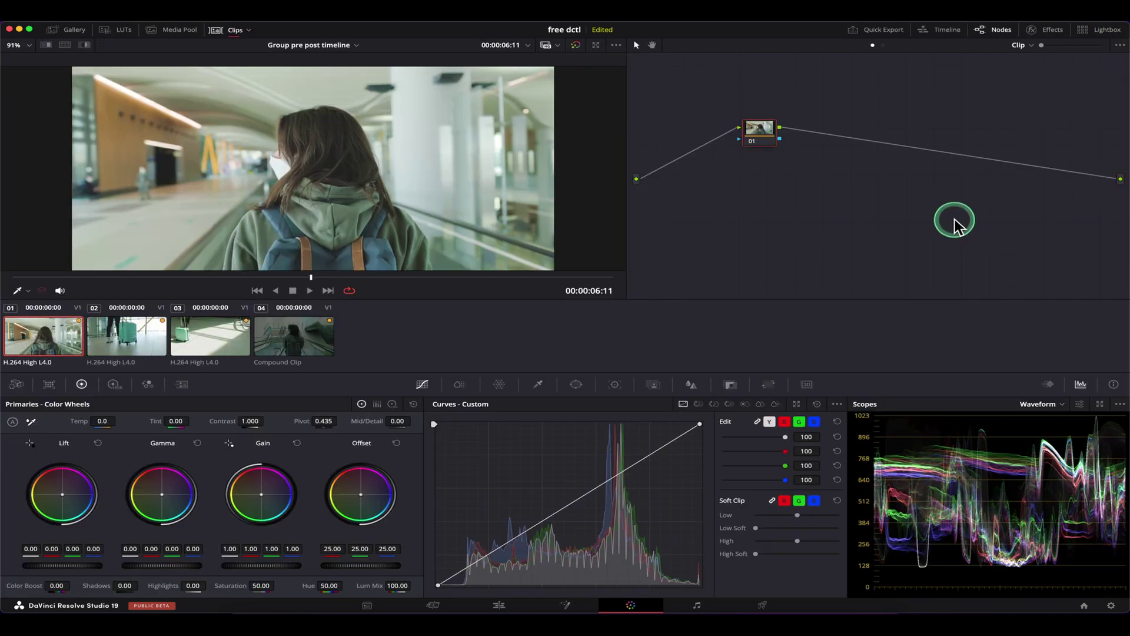
Check the node level list, keeping Clip, and add clips 02–04 to the selection
click(1024, 45)
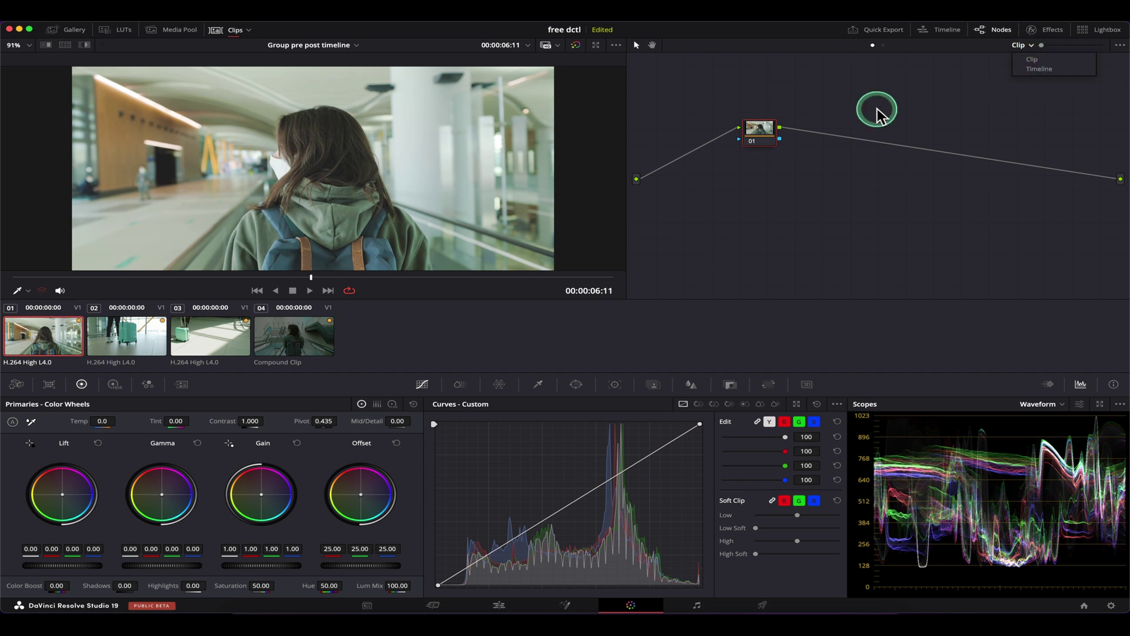
click(480, 286)
super+click(136, 337)
super+click(214, 335)
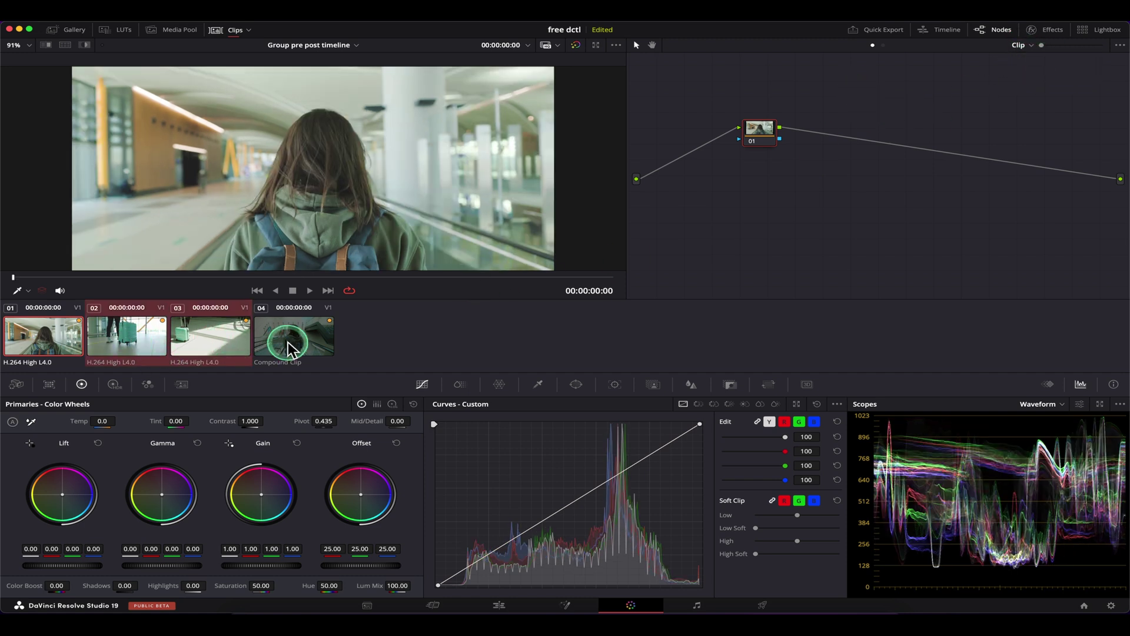
super+click(271, 333)
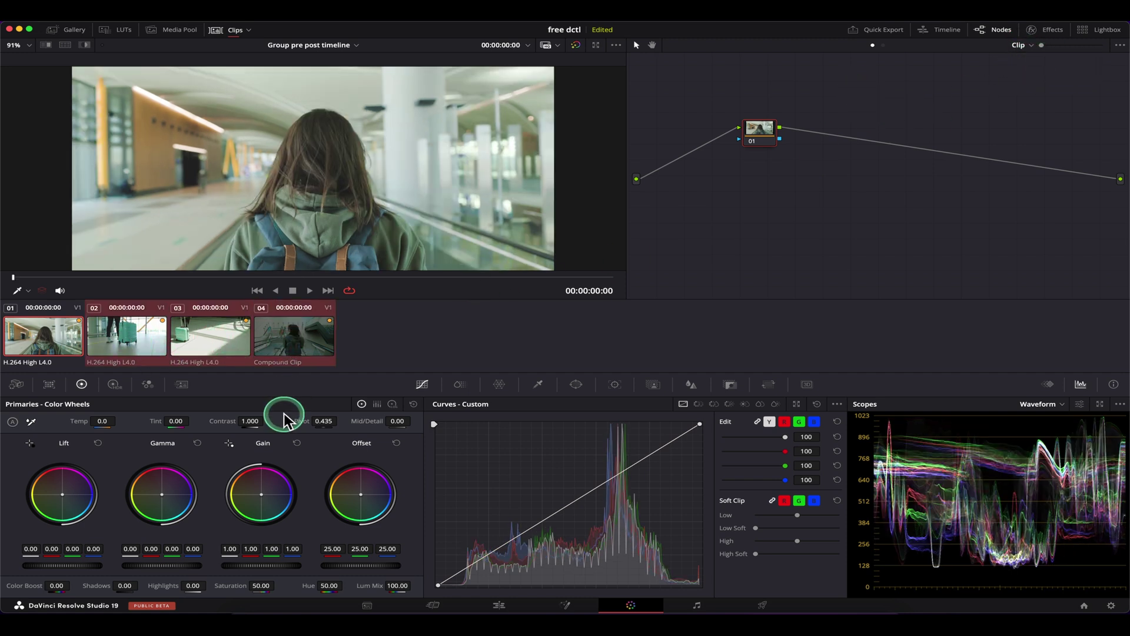
Select clips 01–04 and add them into a new group
click(47, 347)
shift+click(302, 348)
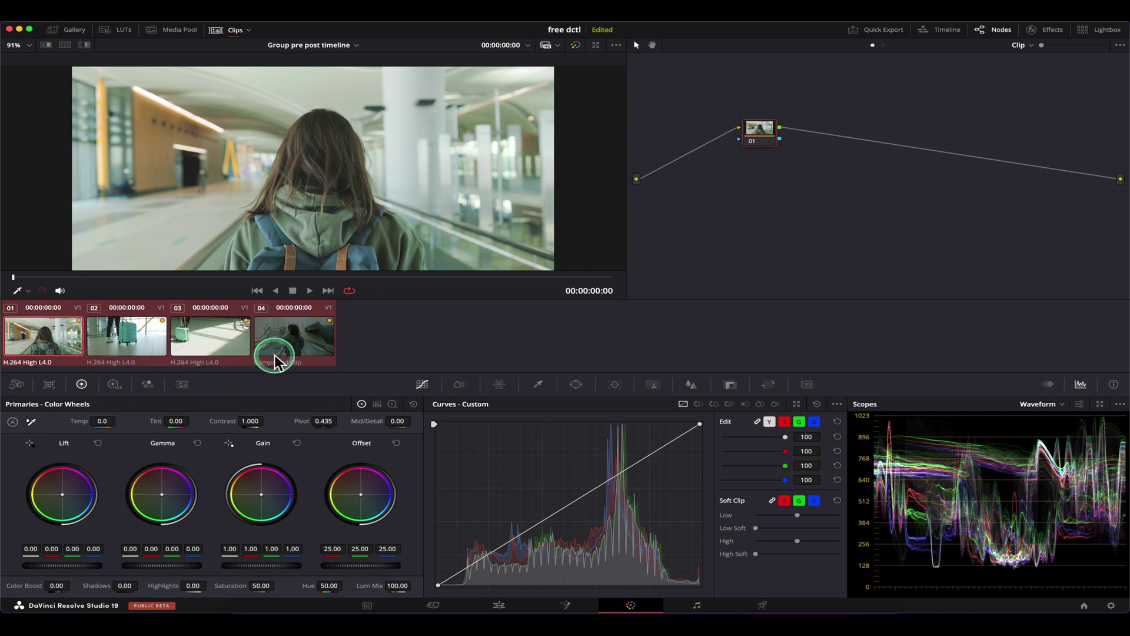
right_click(210, 347)
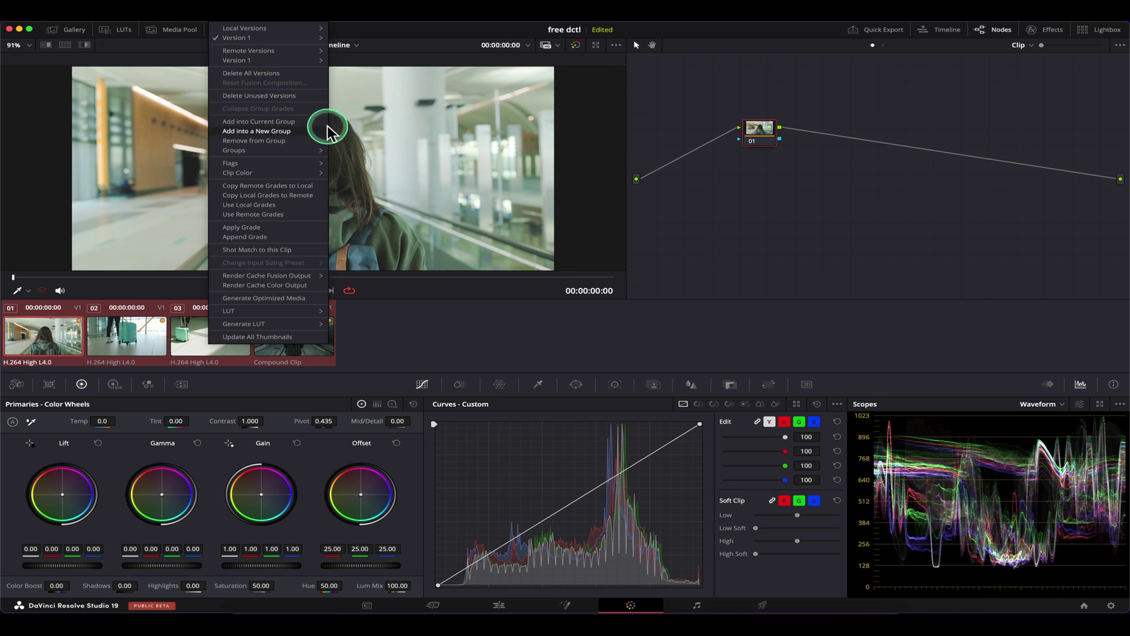
click(305, 122)
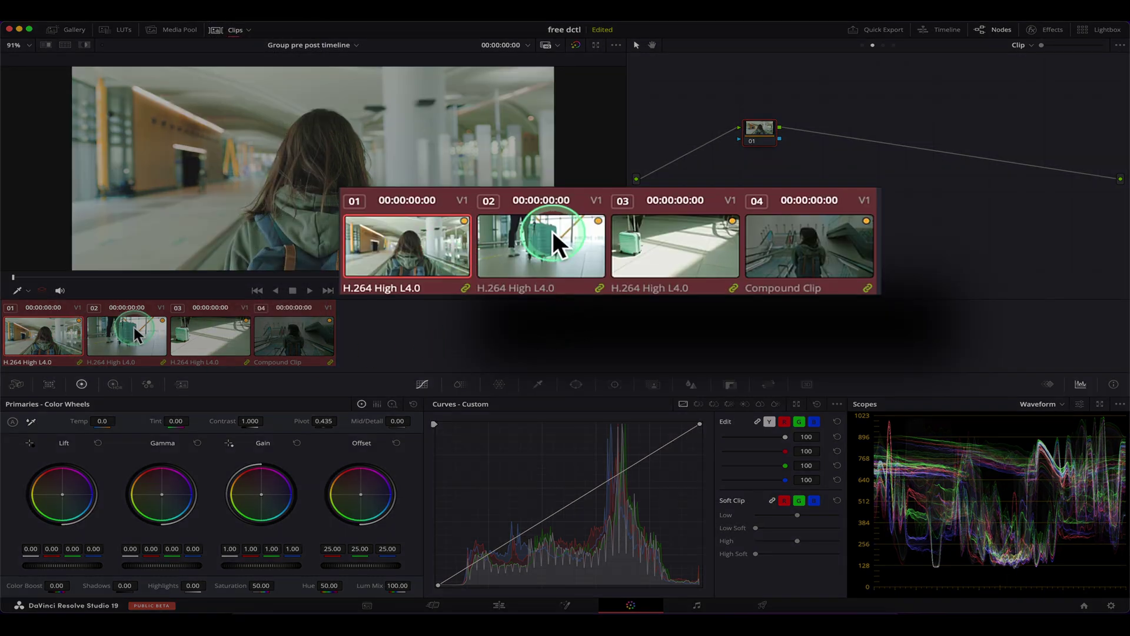
Preview grouped clips 03, 01, 04 and 02, then show them in the Lightbox
click(189, 337)
click(82, 324)
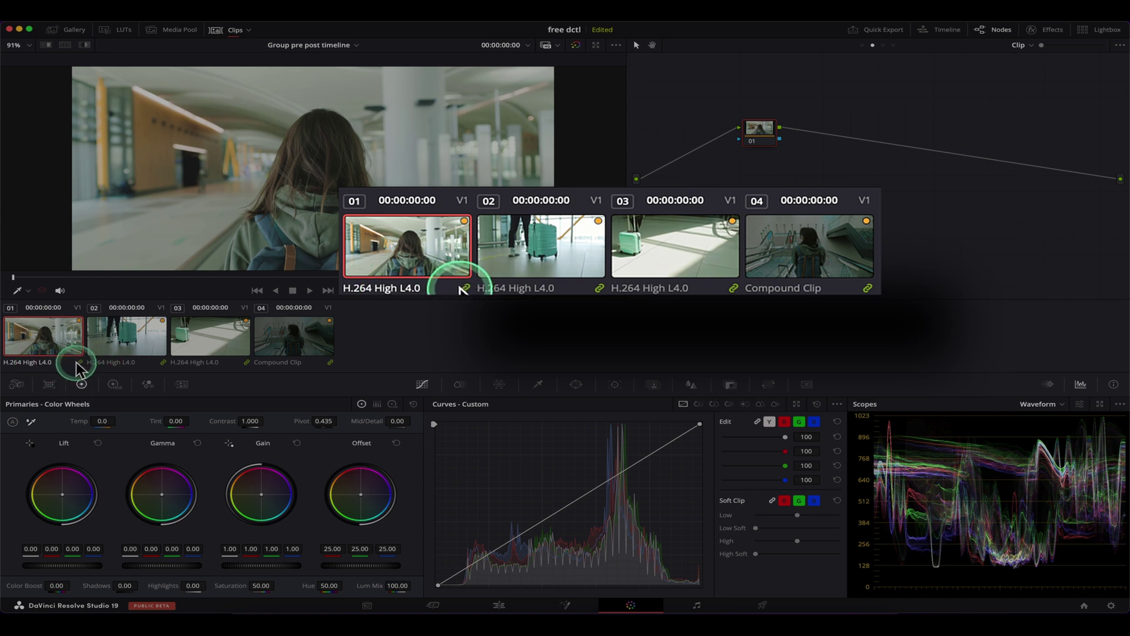
click(292, 344)
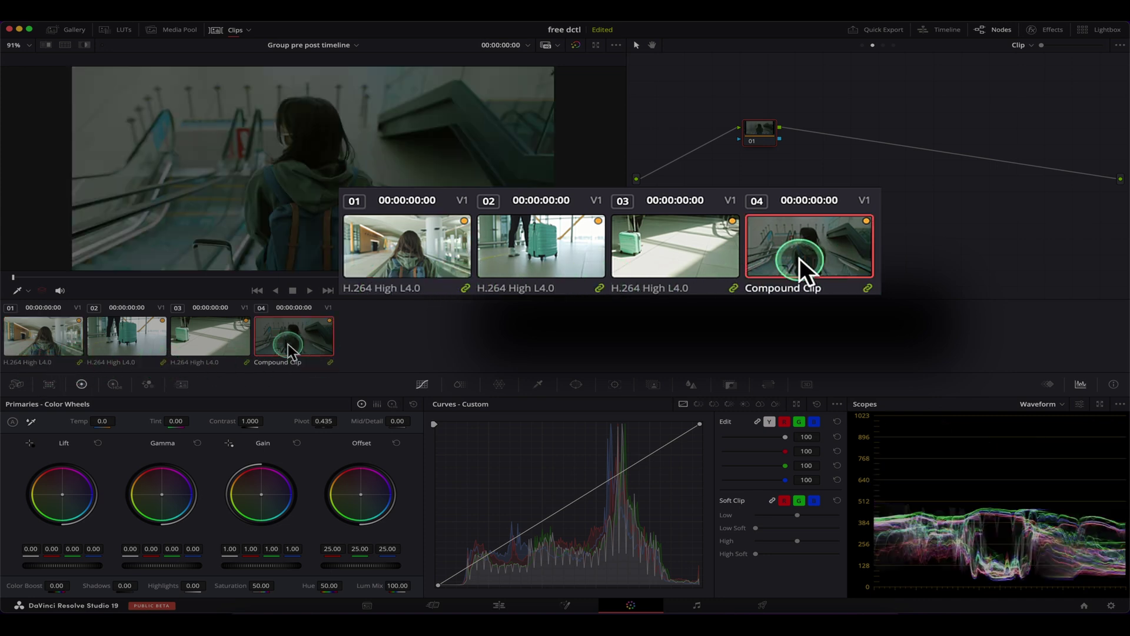
click(145, 348)
click(1100, 30)
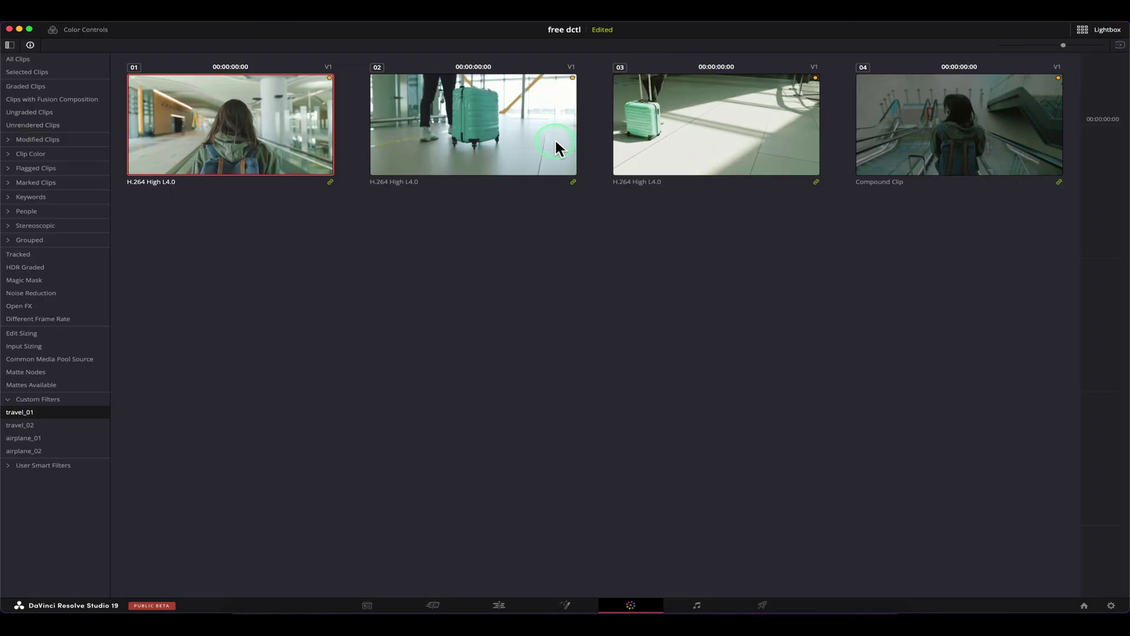
Show All Clips, close the Lightbox, and step through the clips back to clip 01
click(44, 59)
click(1106, 30)
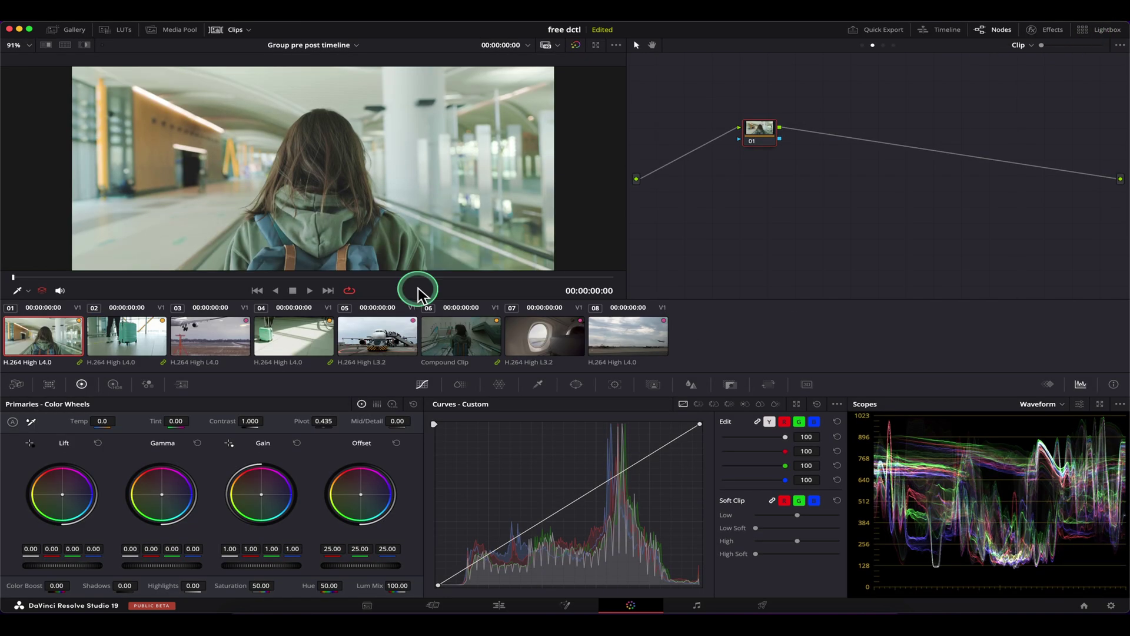
click(479, 347)
click(376, 348)
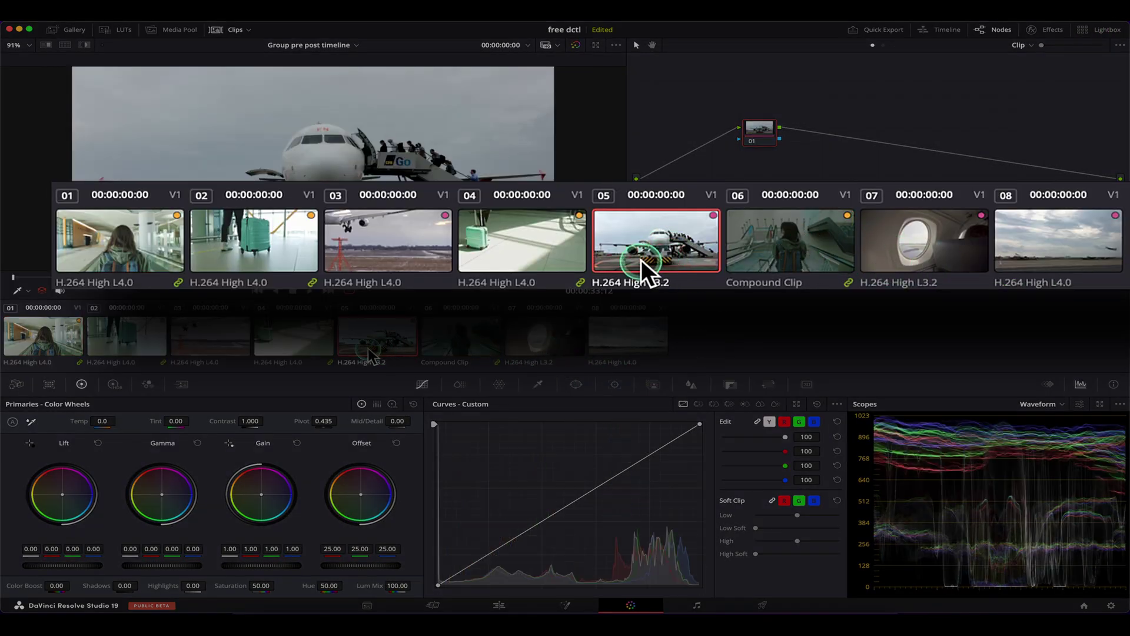
click(258, 349)
click(203, 347)
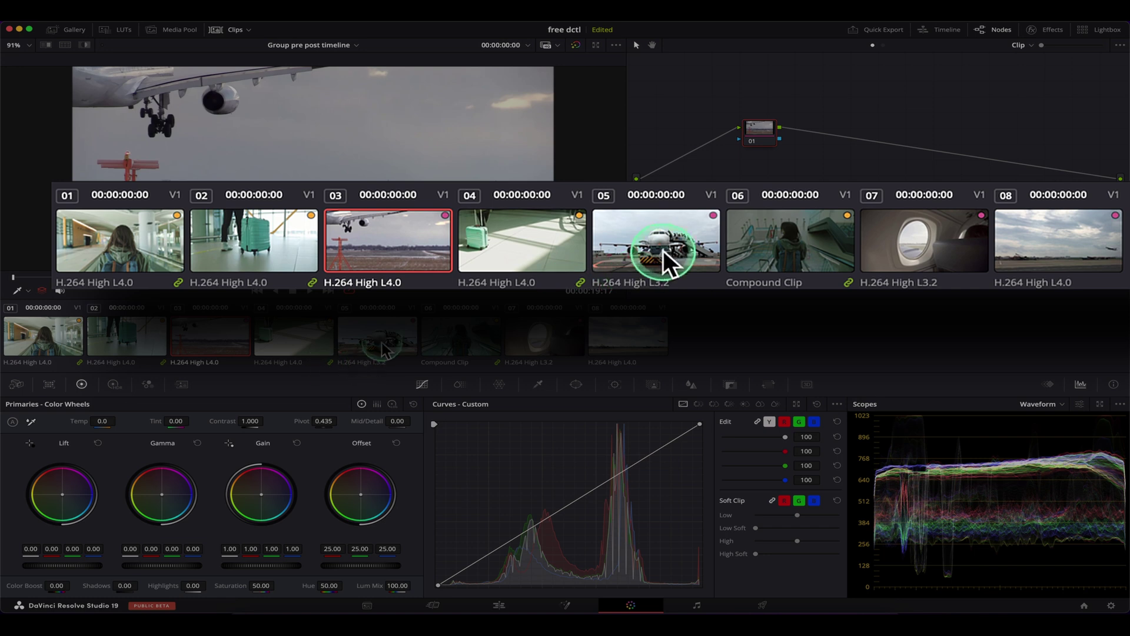
click(407, 348)
click(628, 340)
click(562, 341)
click(79, 363)
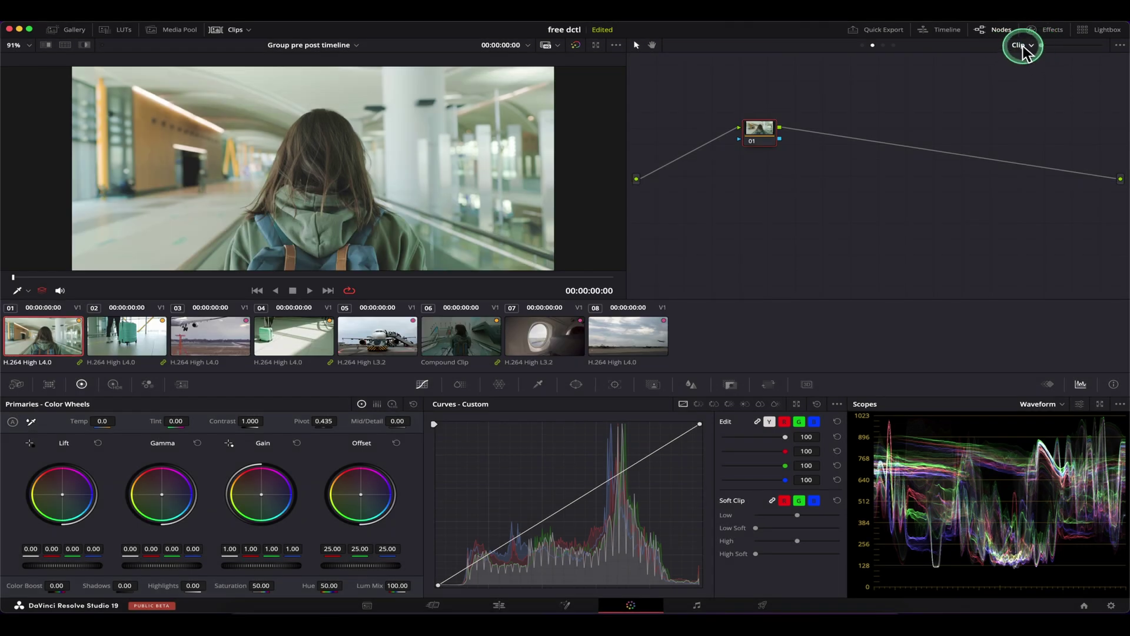
Keep the node level on Clip and push clip 01's Offset wheel toward blue
click(1028, 47)
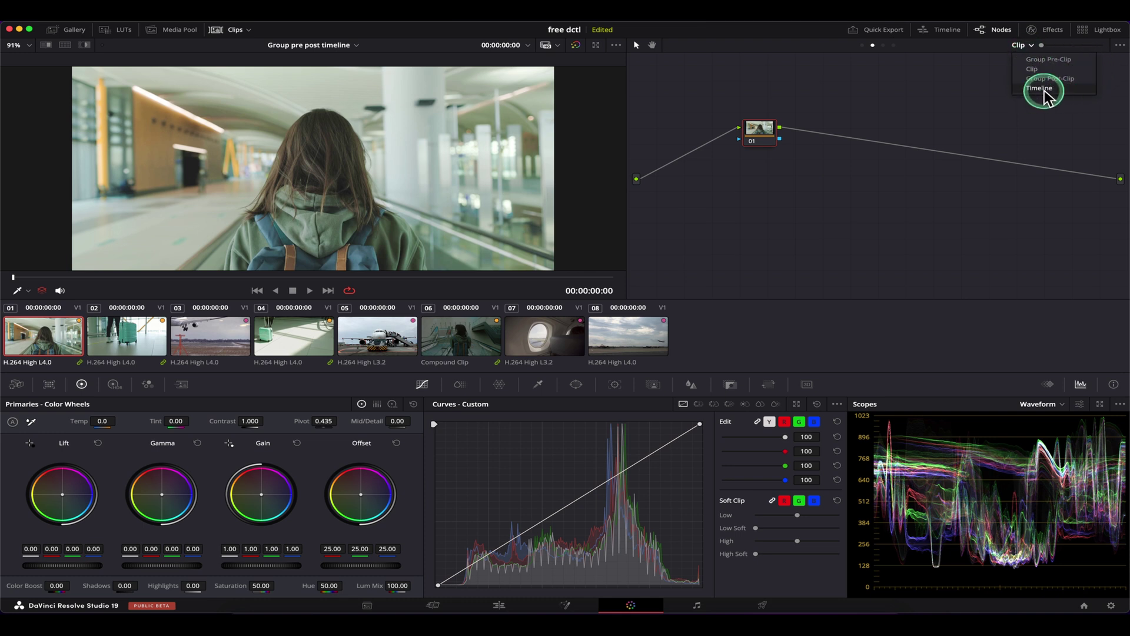
click(1015, 49)
click(1022, 49)
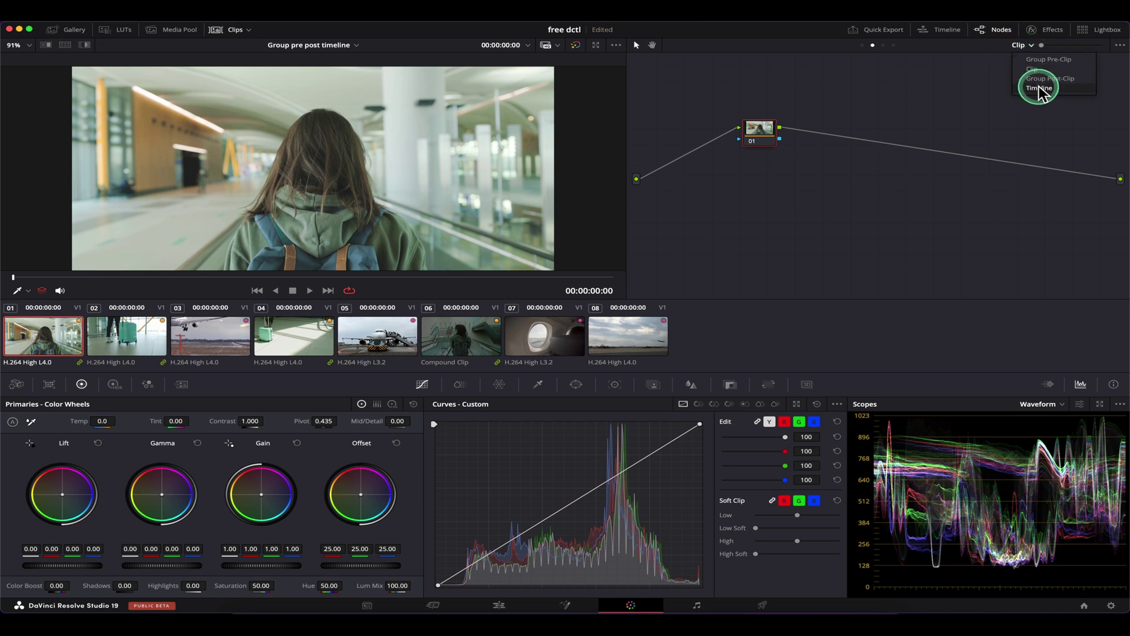
click(1023, 47)
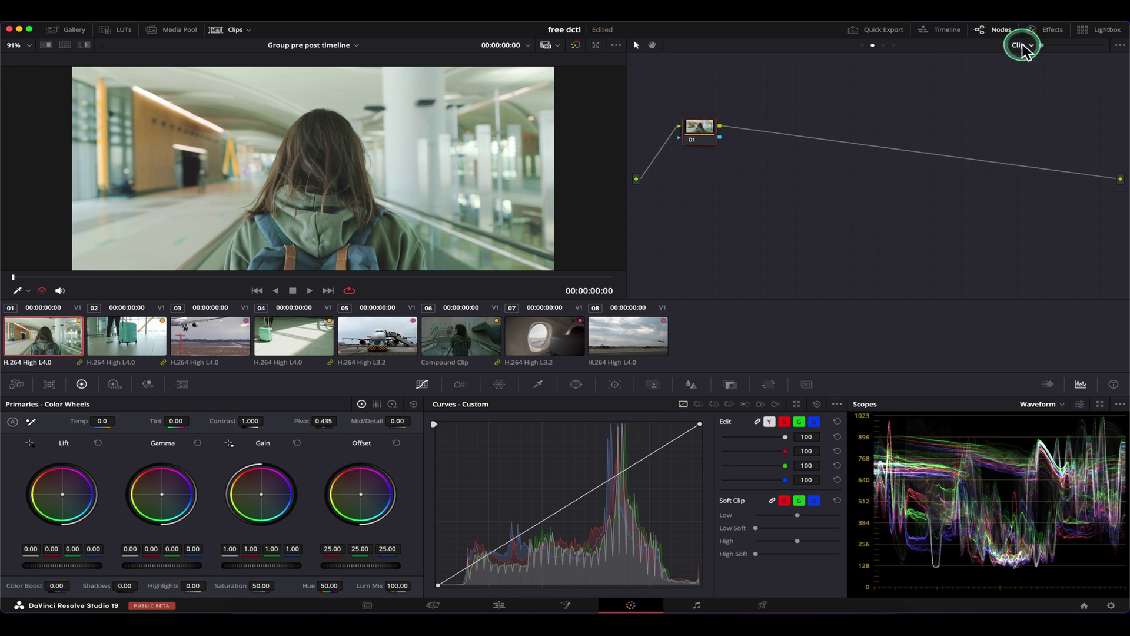
drag(366, 495, 478, 545)
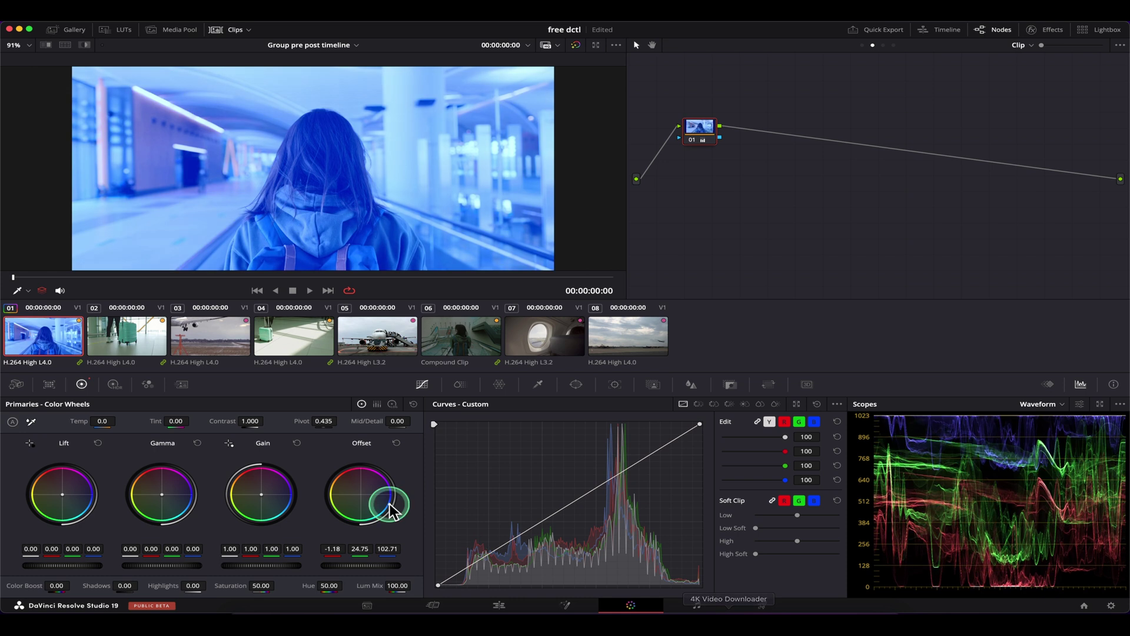
Confirm clips 02, 03, 04, 05, 06 and 08 lack the blue grade, then return to clip 01
click(147, 338)
click(310, 342)
click(377, 339)
click(493, 343)
click(643, 341)
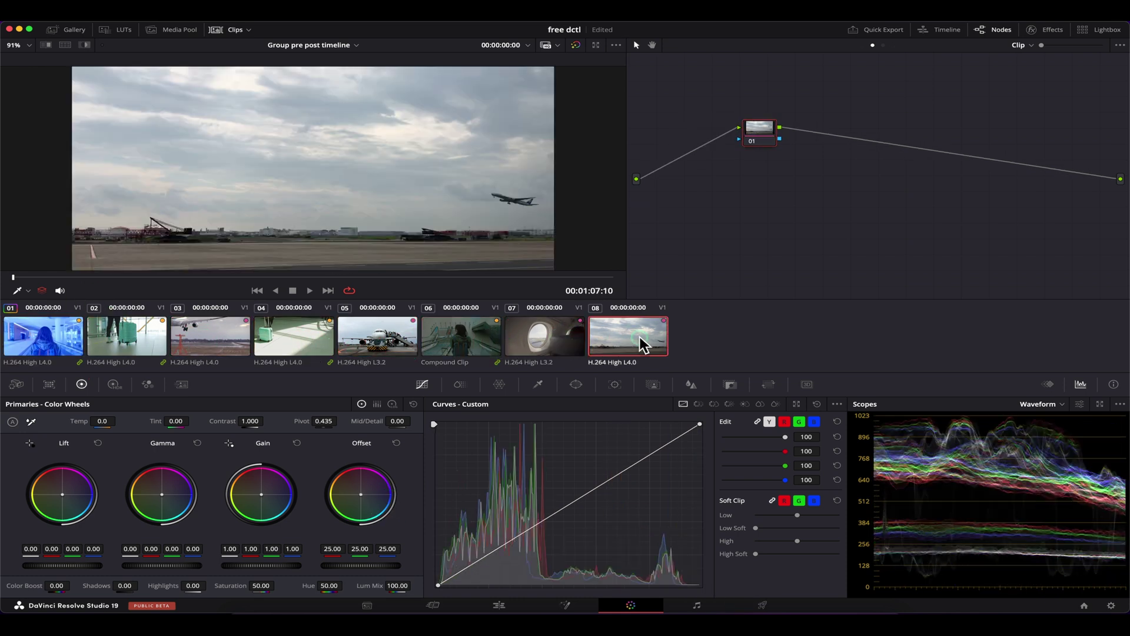
click(206, 340)
click(43, 337)
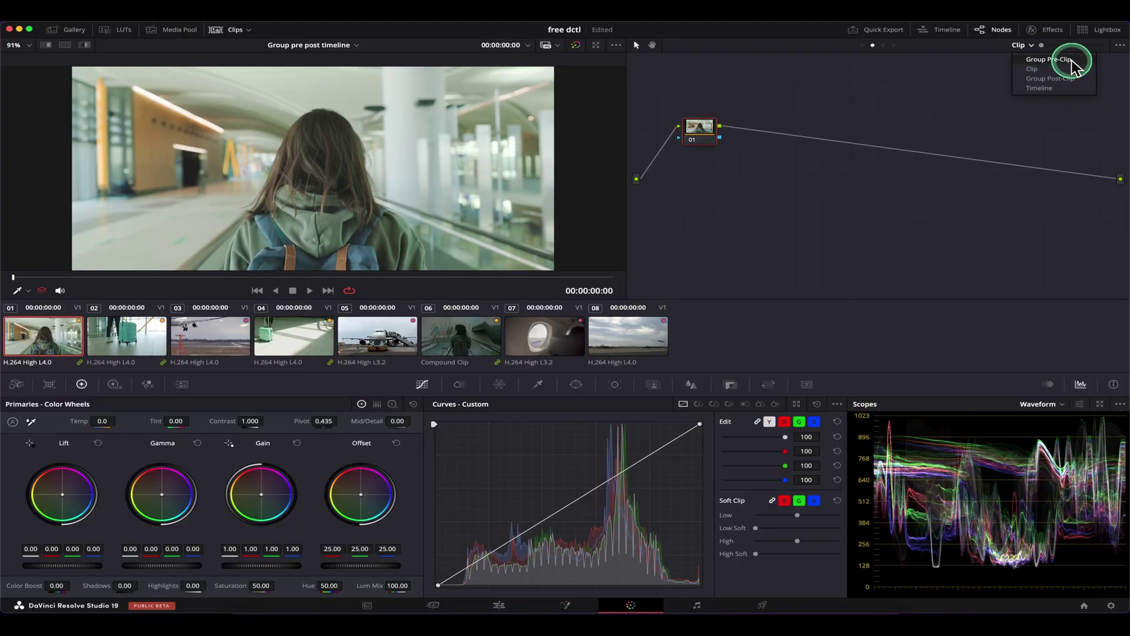
Add a Group Pre-Clip corrector node wired to the output and push its Offset toward magenta
click(1062, 59)
right_click(728, 200)
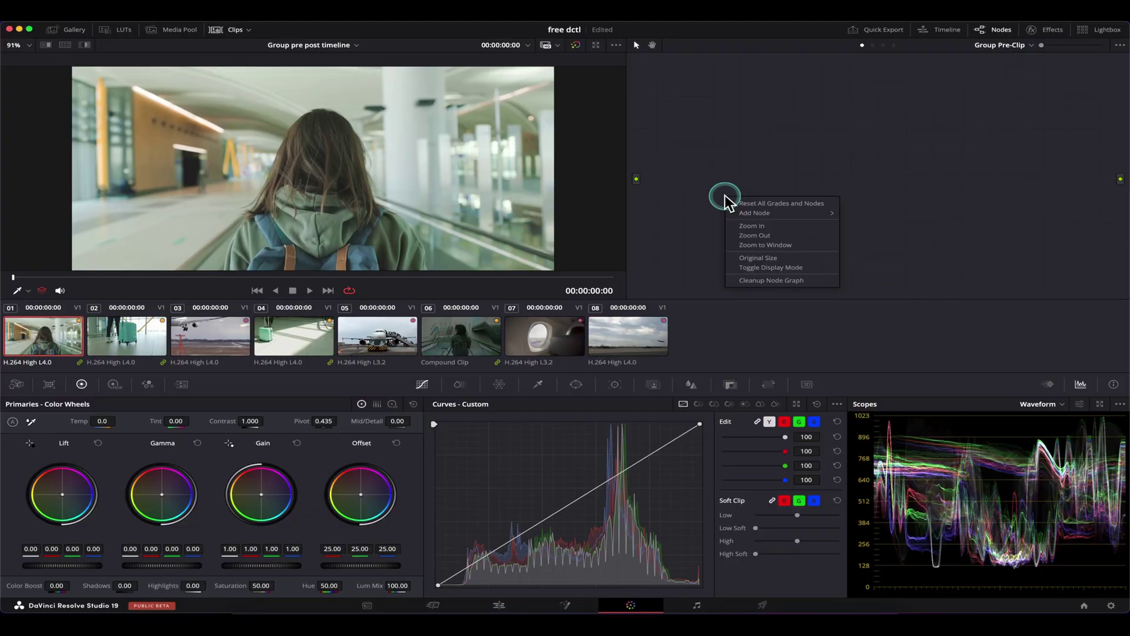
mouse_move(776, 214)
click(863, 215)
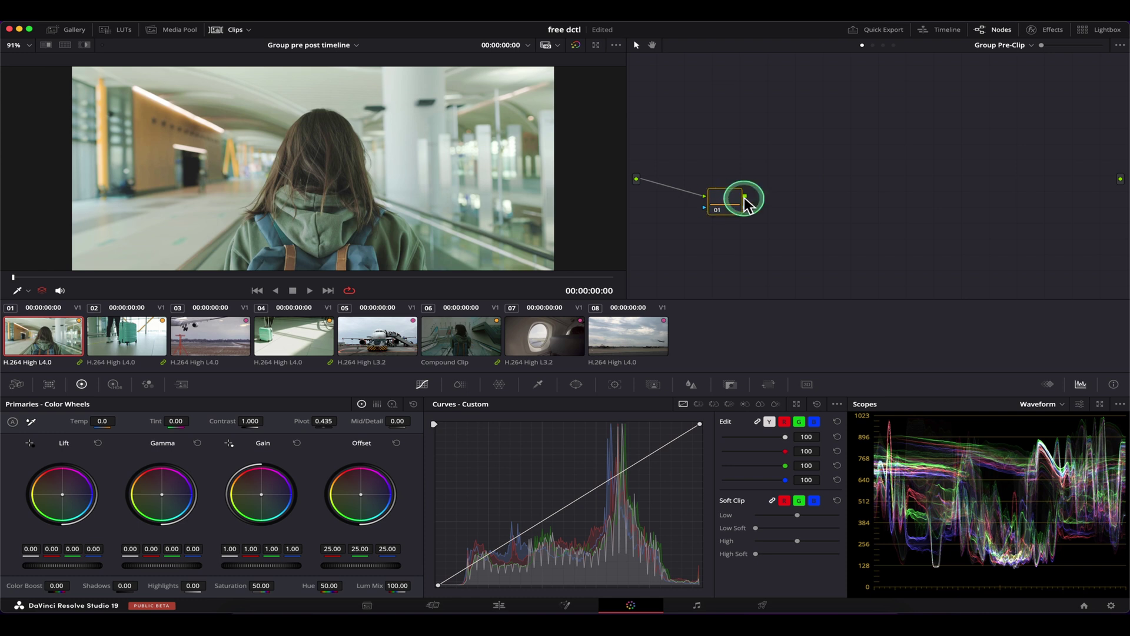
drag(745, 199, 1120, 179)
drag(383, 497, 384, 480)
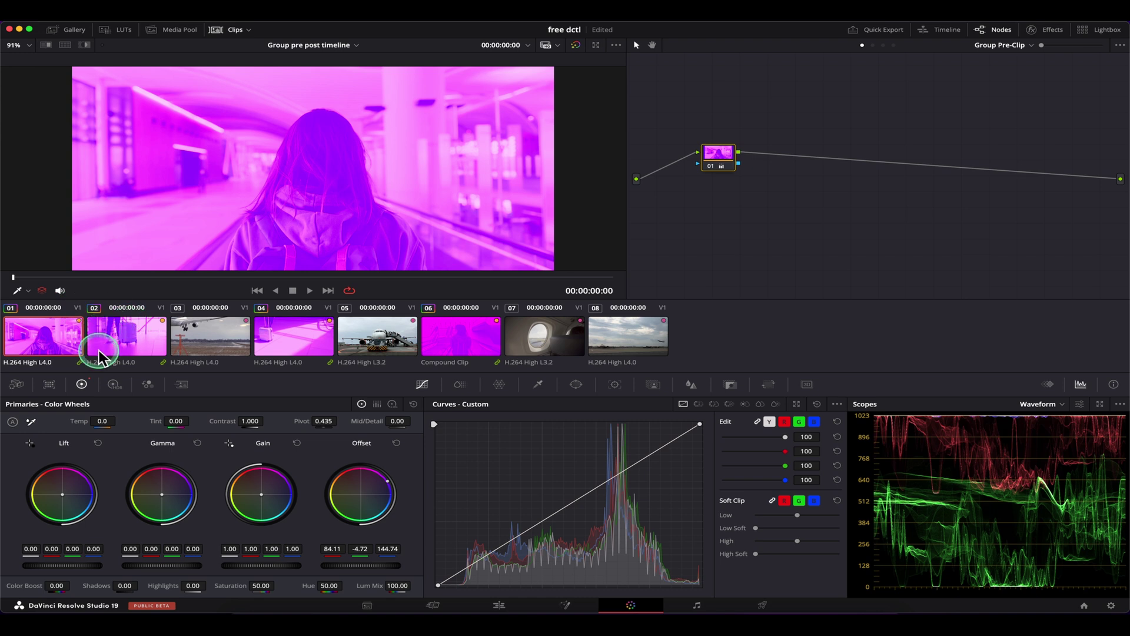
Compare ungrouped clips 03, 05 and 08, then select grouped clips 01, 04 and 06
click(206, 344)
click(415, 340)
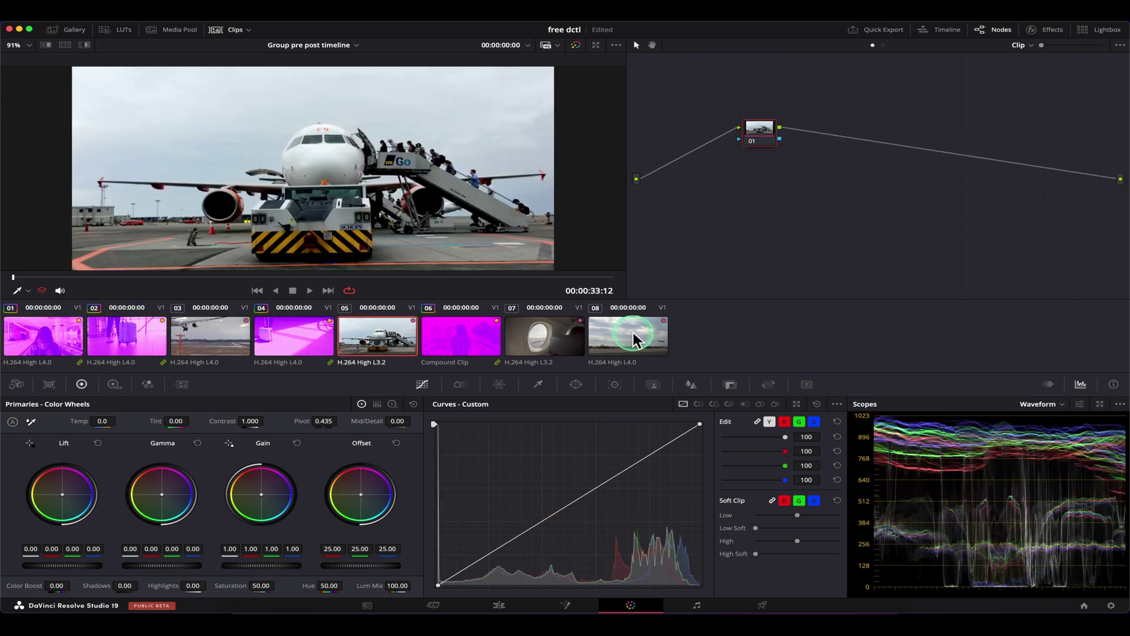
click(634, 340)
click(206, 338)
click(61, 347)
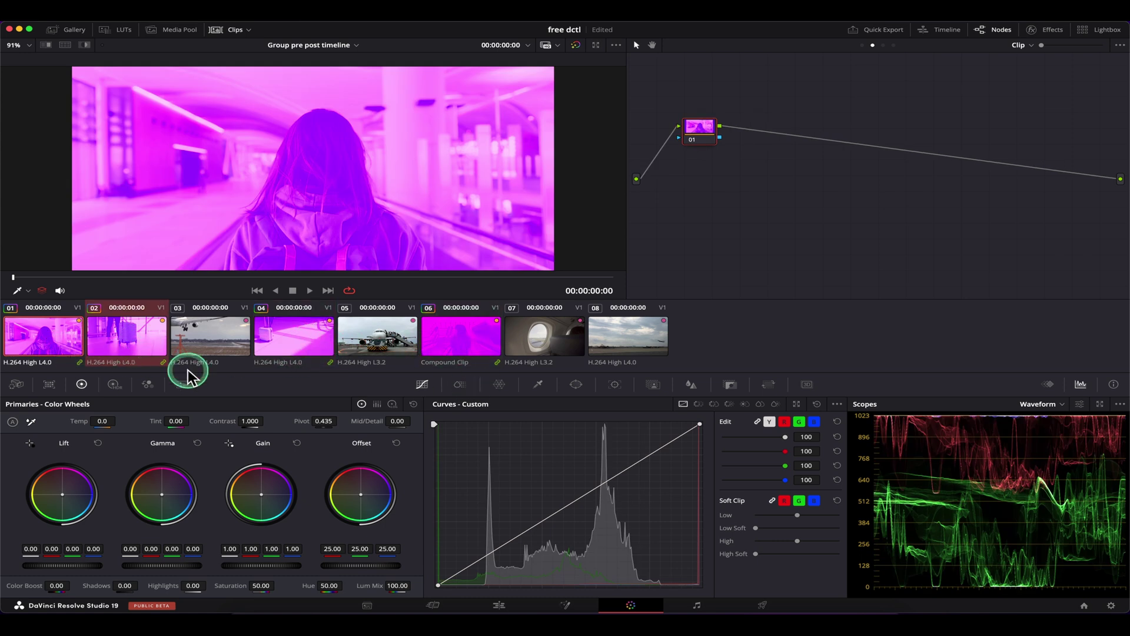
super+click(282, 338)
super+click(454, 329)
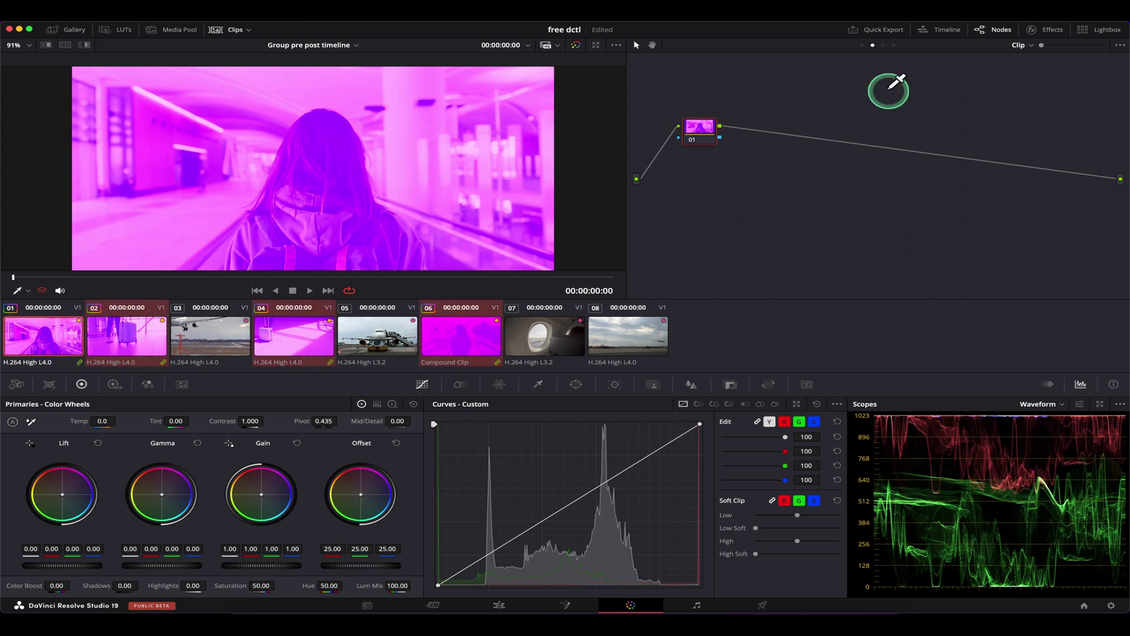
Select clips 03, 05, 07 and 08 together and preview clips 08 and 07
click(216, 343)
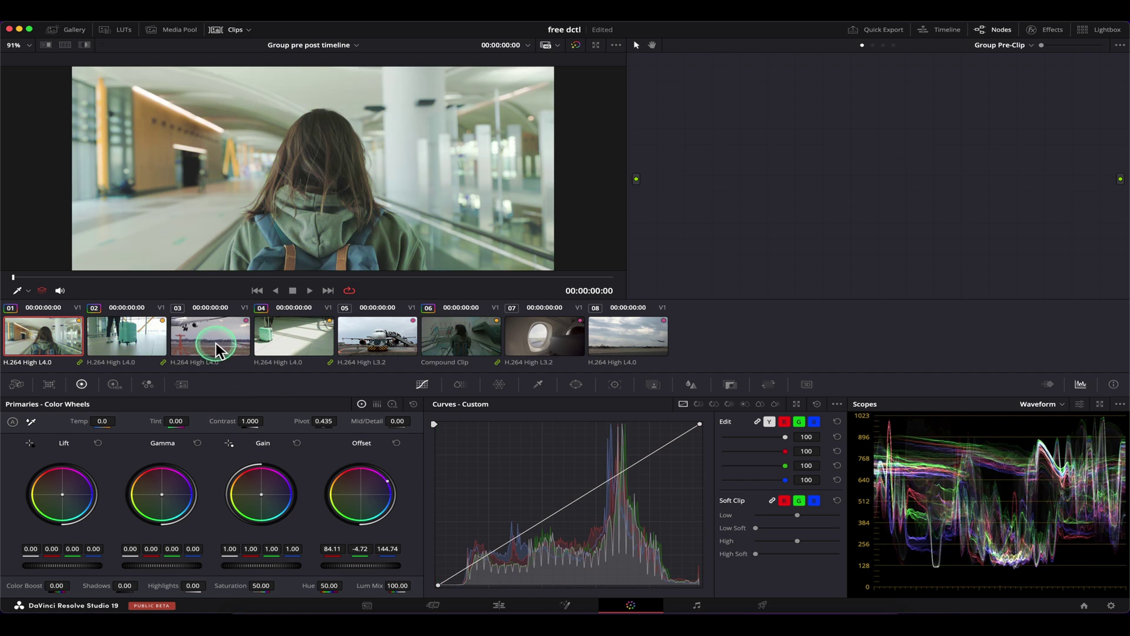
click(215, 343)
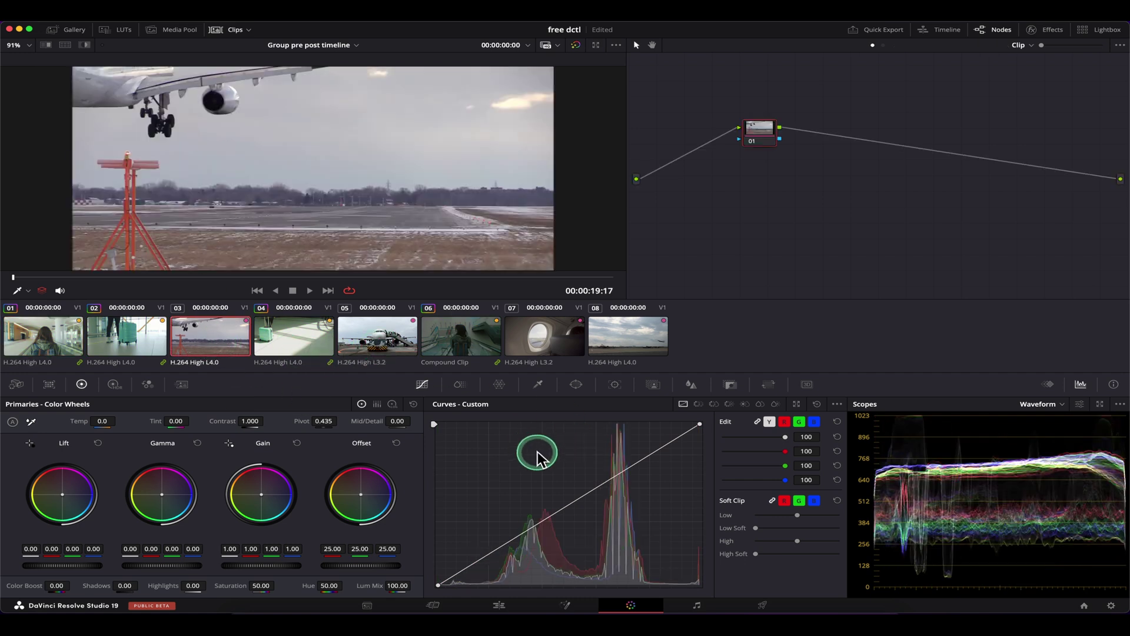
super+click(373, 348)
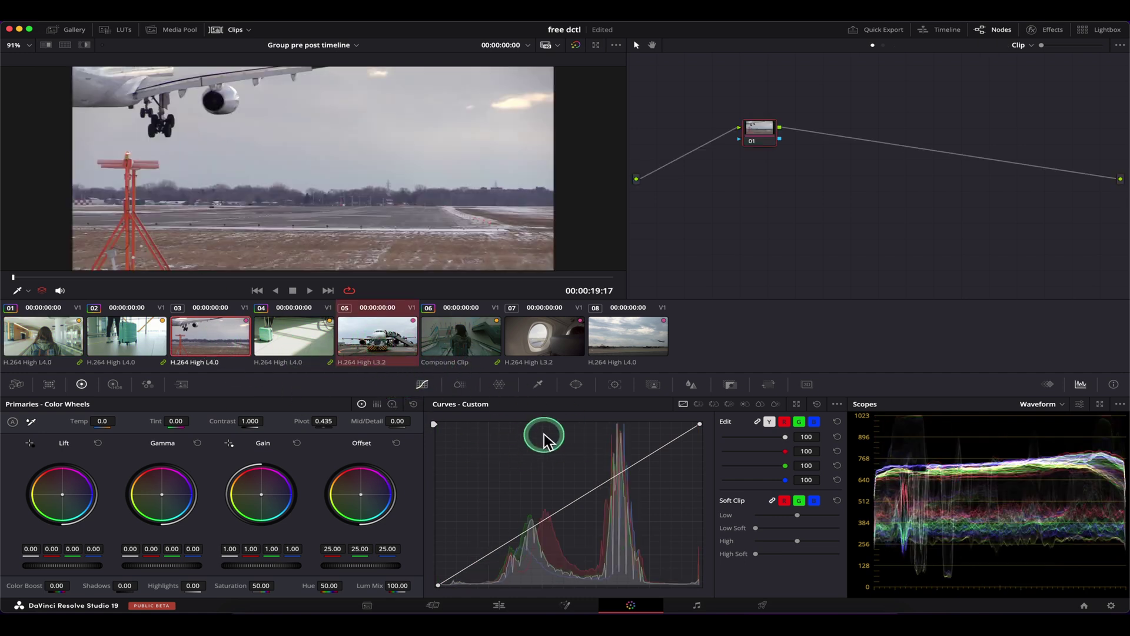
super+click(549, 349)
super+click(641, 346)
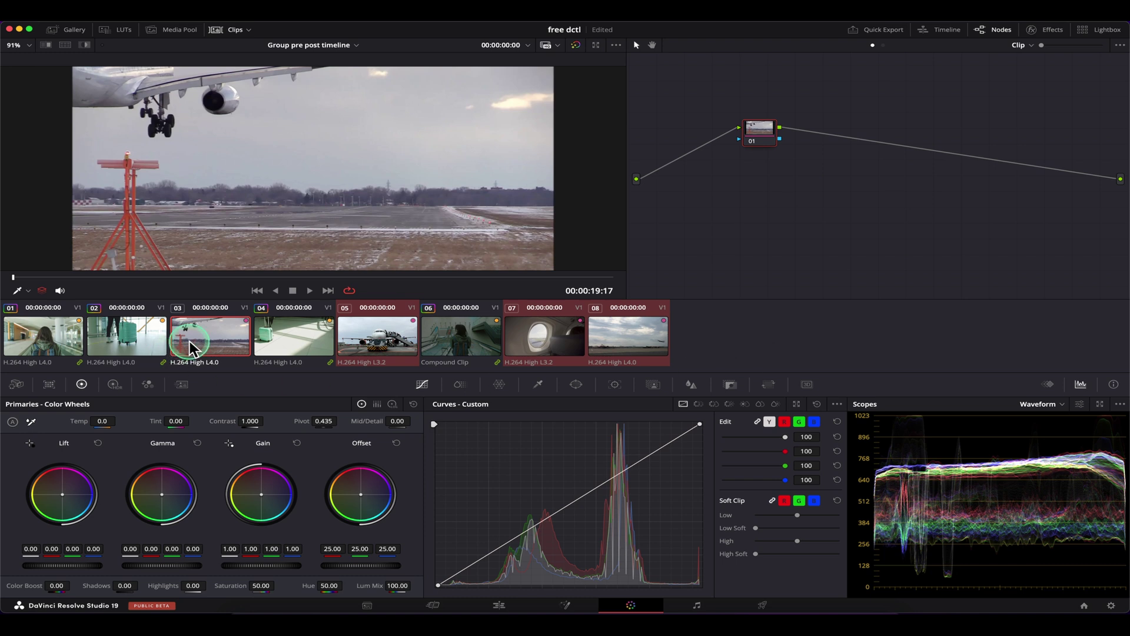
click(612, 345)
click(545, 338)
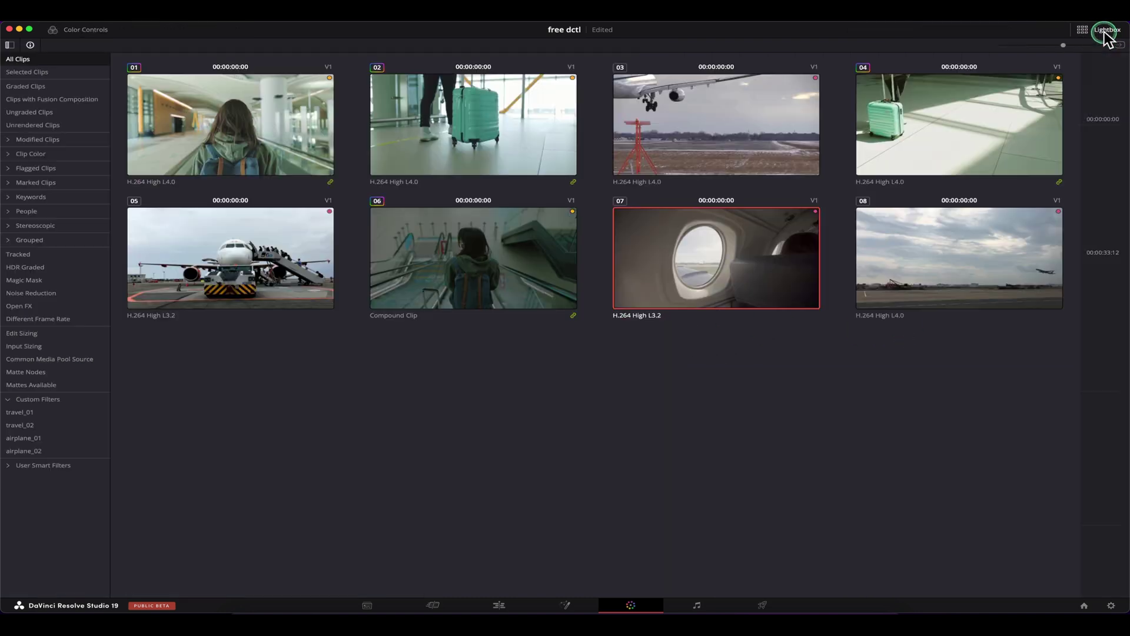
Filter the Lightbox grid to airplane_01, select all four airplane clips, and return to the Color page
click(1099, 30)
click(64, 437)
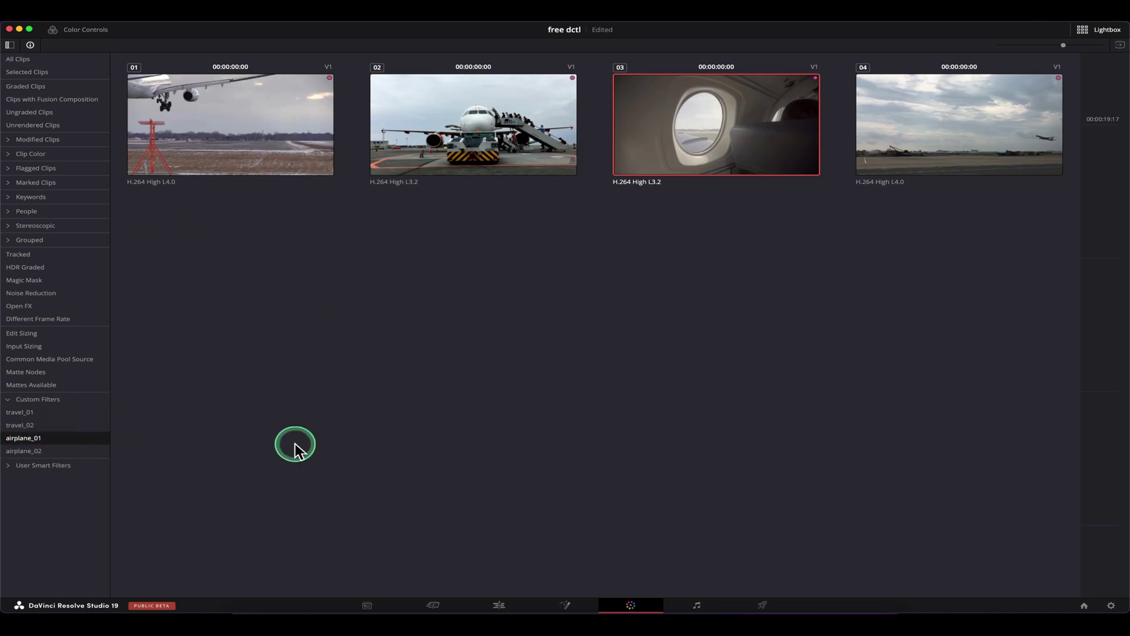
click(935, 133)
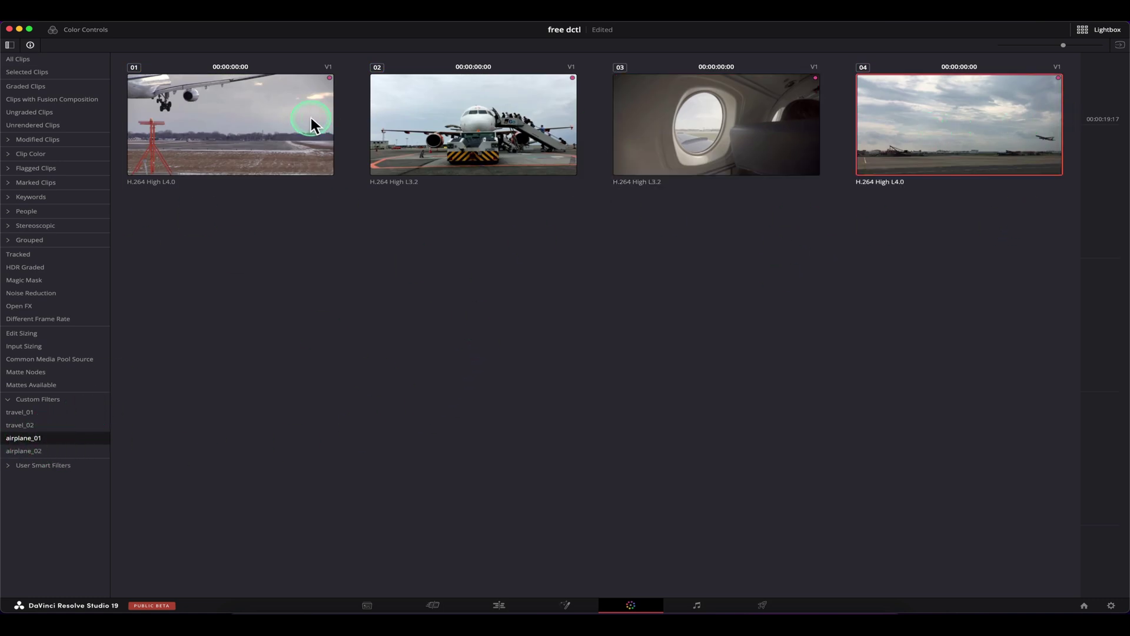
shift+click(288, 126)
right_click(287, 127)
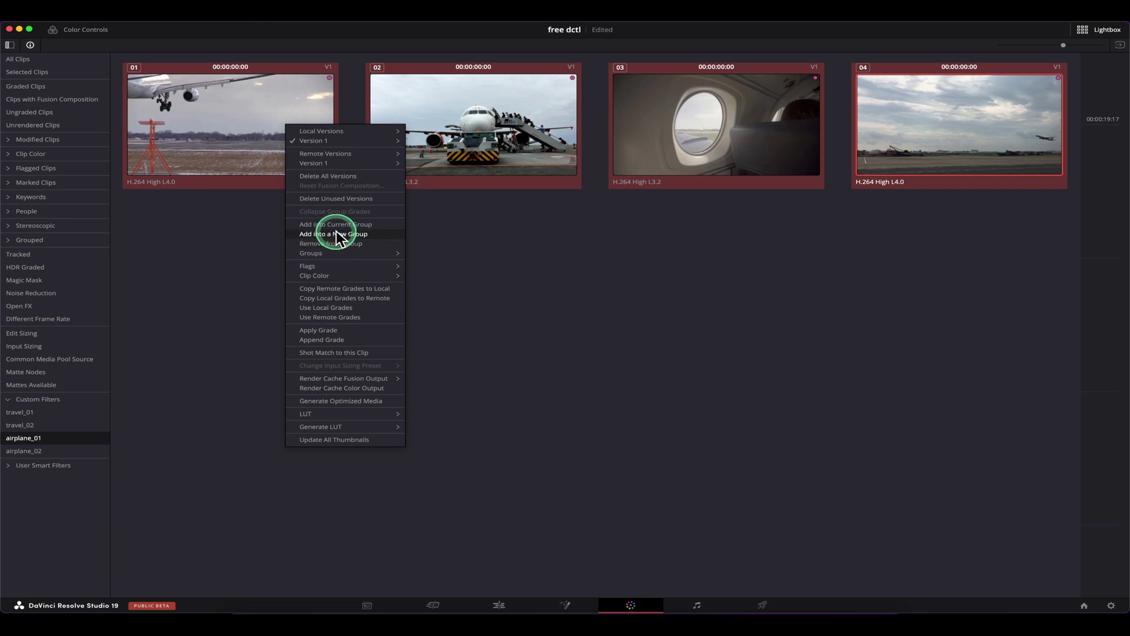
click(1125, 34)
right_click(104, 336)
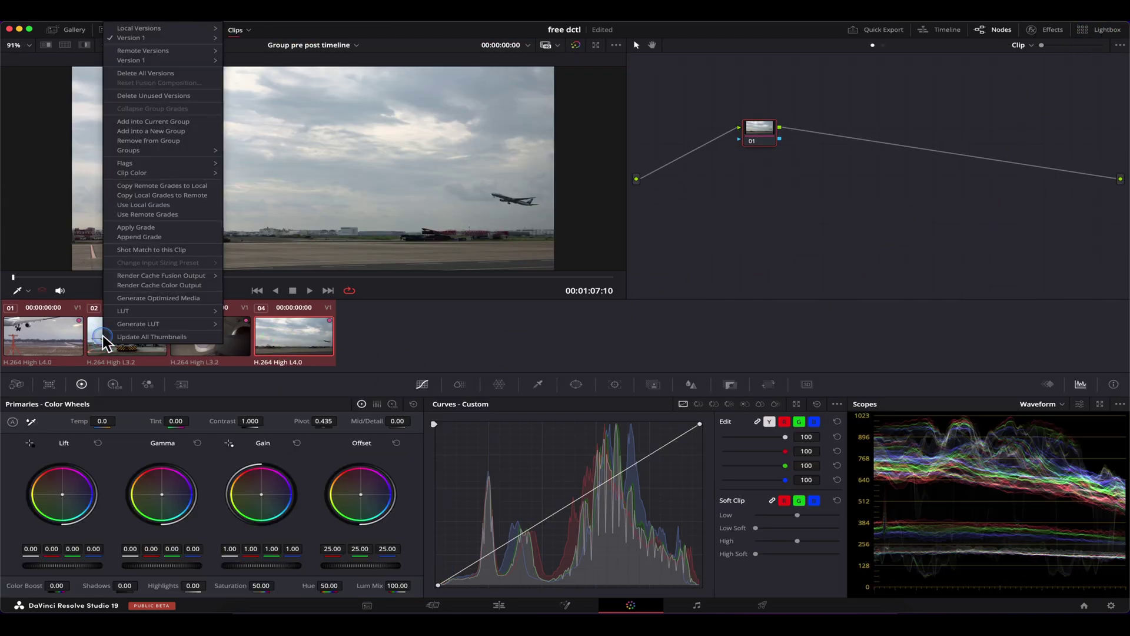
Add the four airplane clips to a new group named airplane01, then review clips 01, 02, 04 and 06
click(205, 136)
text(airplane01)
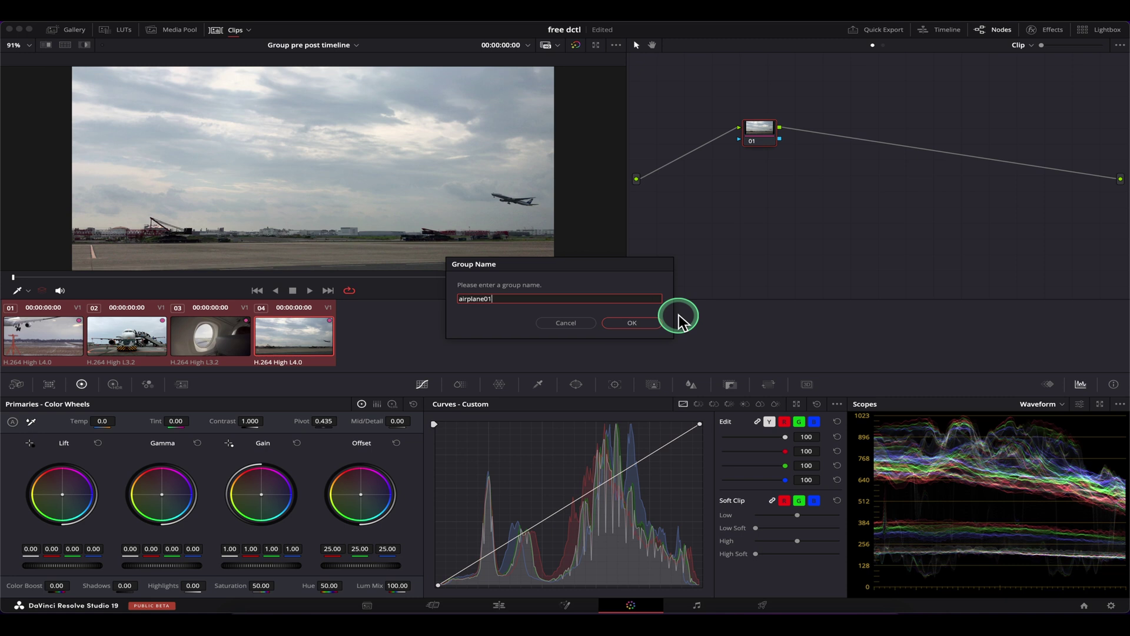
click(641, 324)
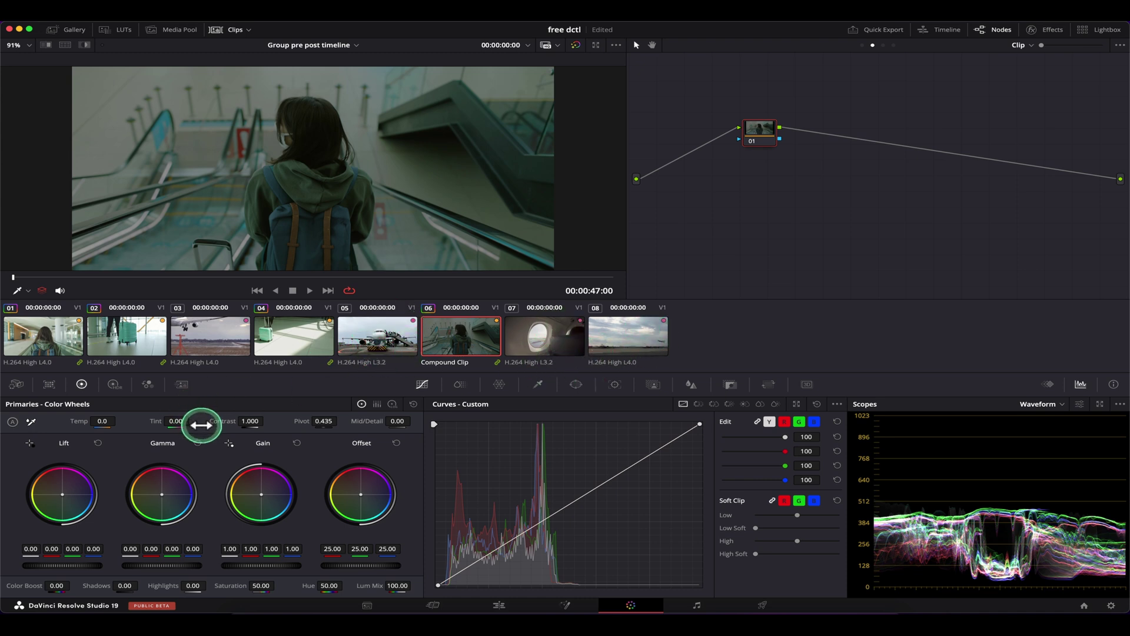
click(63, 330)
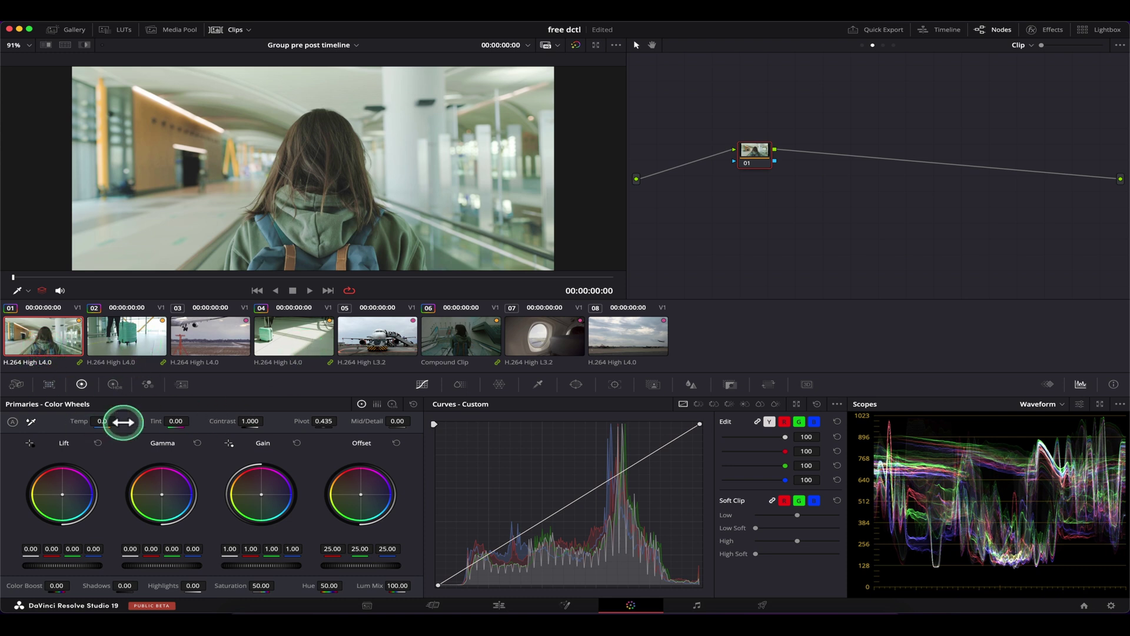
click(147, 341)
click(317, 339)
click(459, 341)
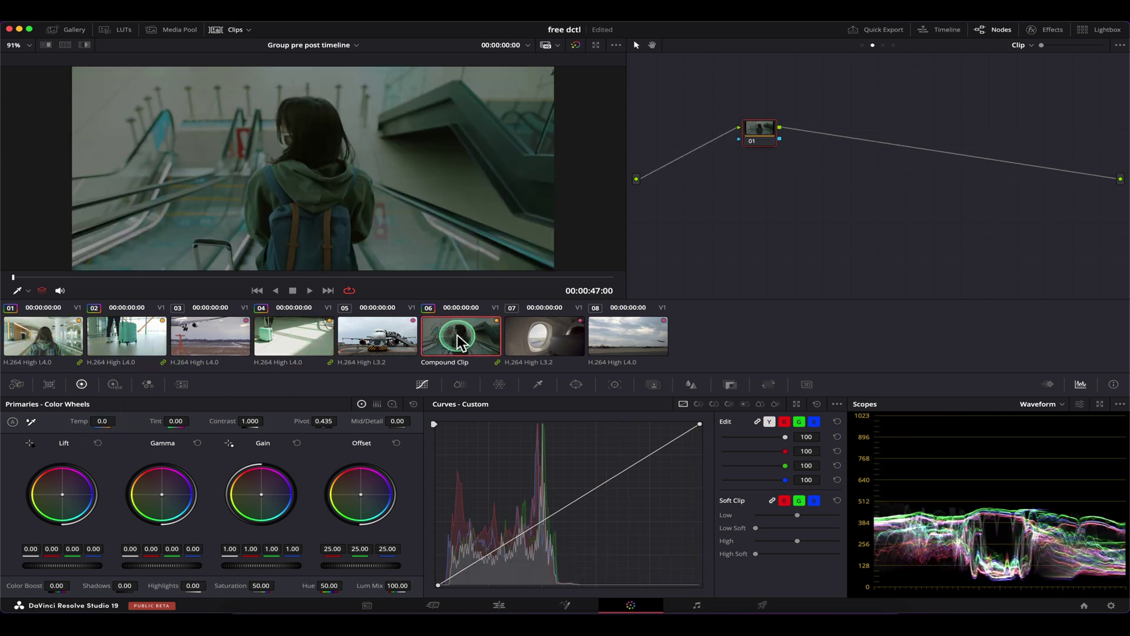
Step through airplane clips 03, 05, 07 and 08, then return to clip 01
click(65, 335)
click(212, 334)
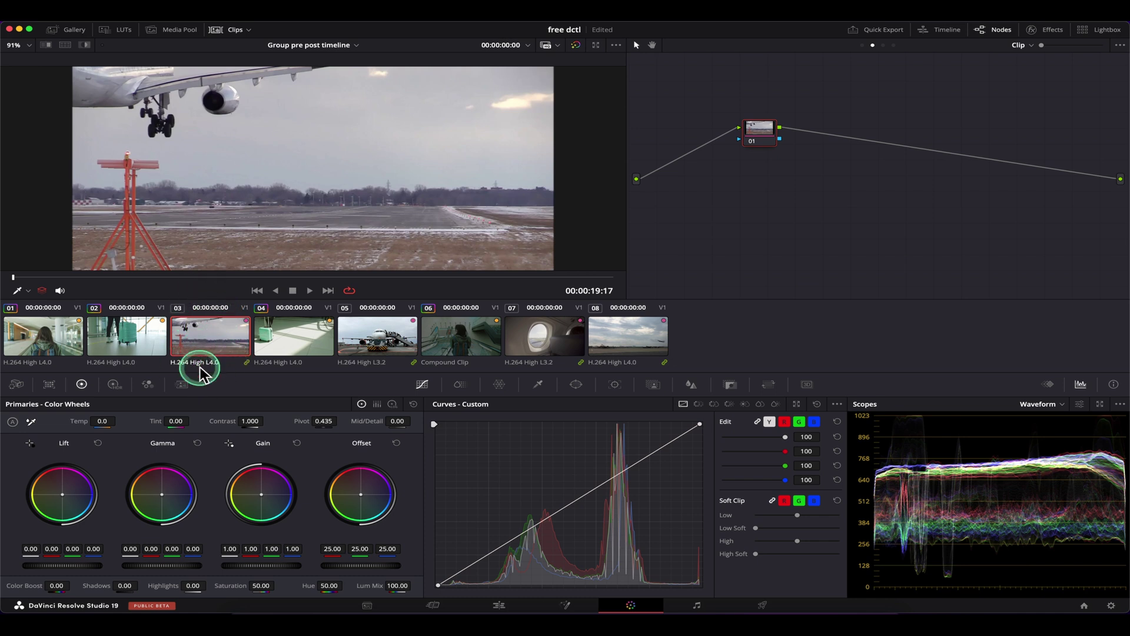
click(380, 350)
click(527, 354)
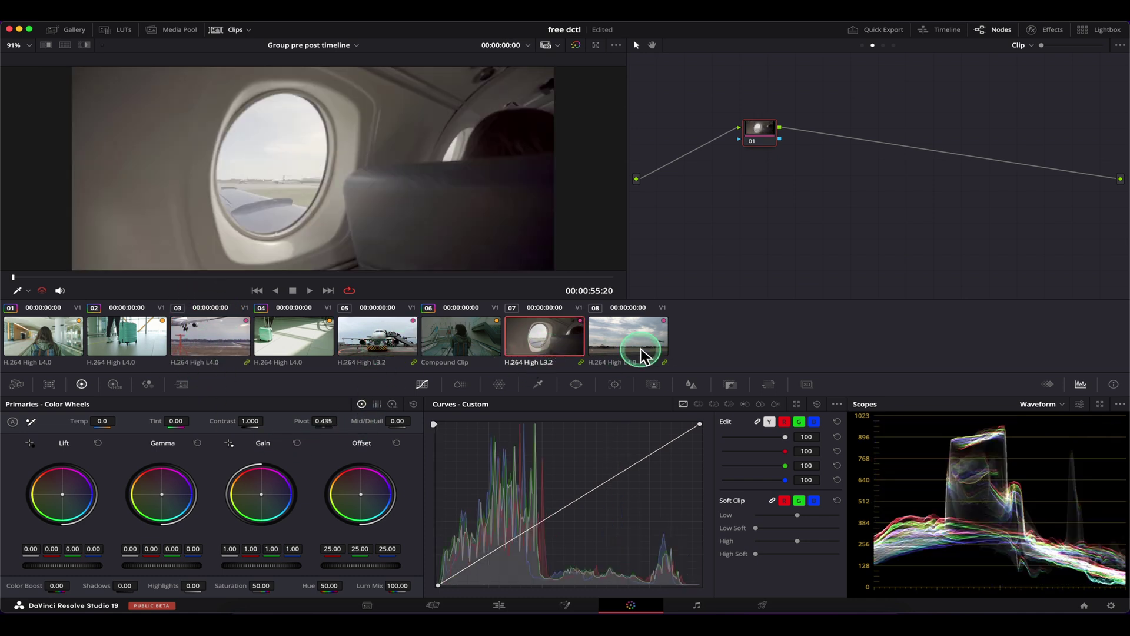
click(643, 348)
click(245, 352)
click(59, 338)
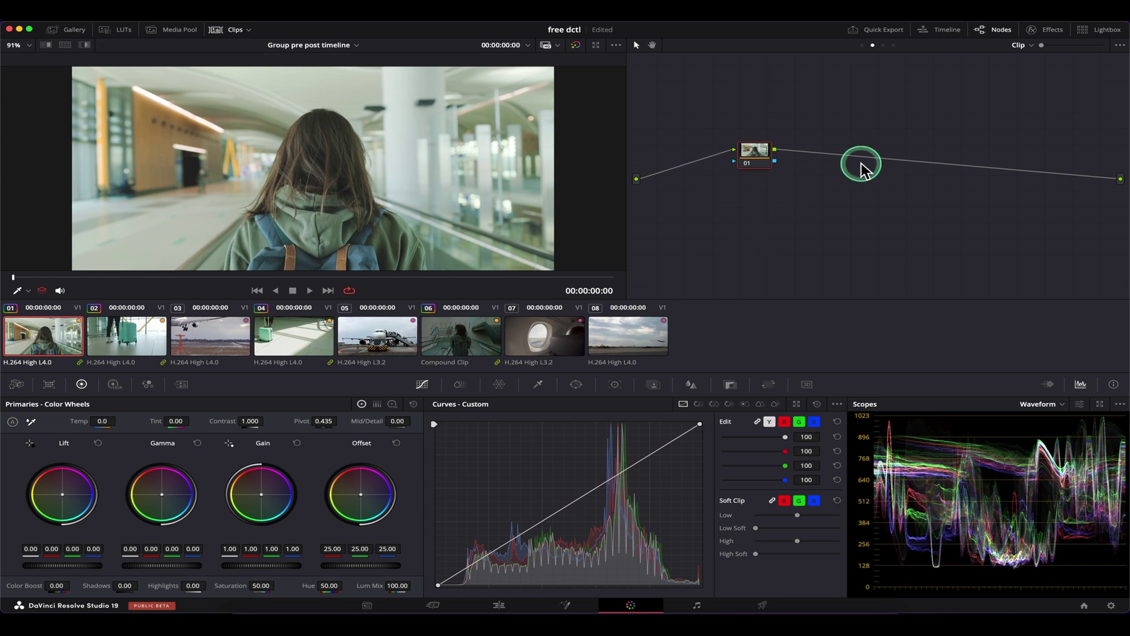
click(1019, 49)
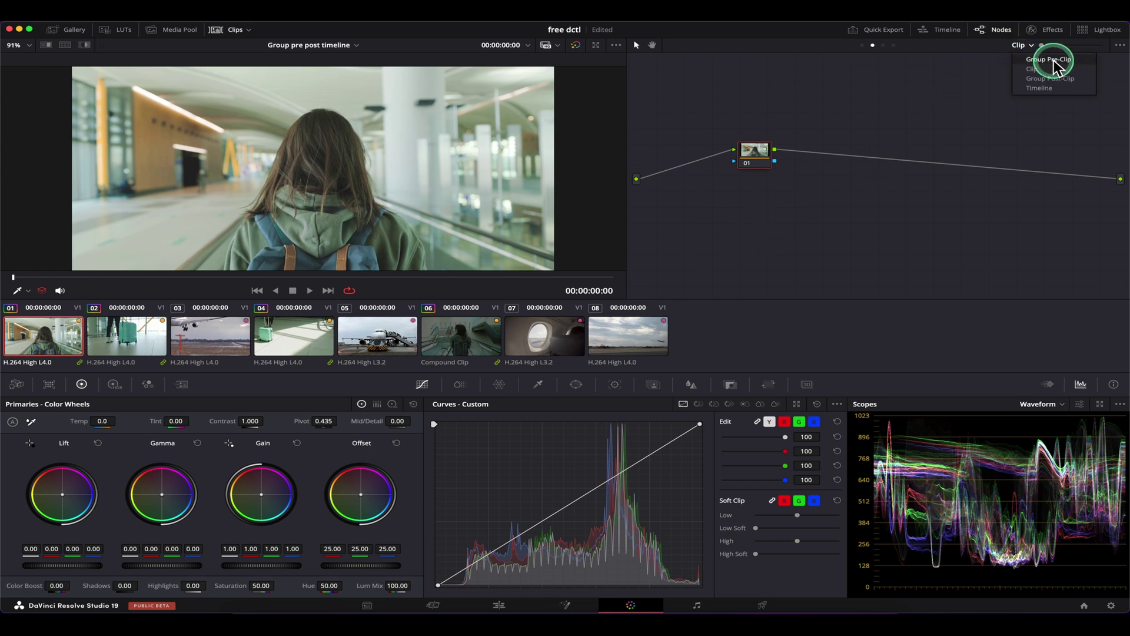
Add a connected Group Pre-Clip corrector node and push its Offset strongly toward green
click(1072, 60)
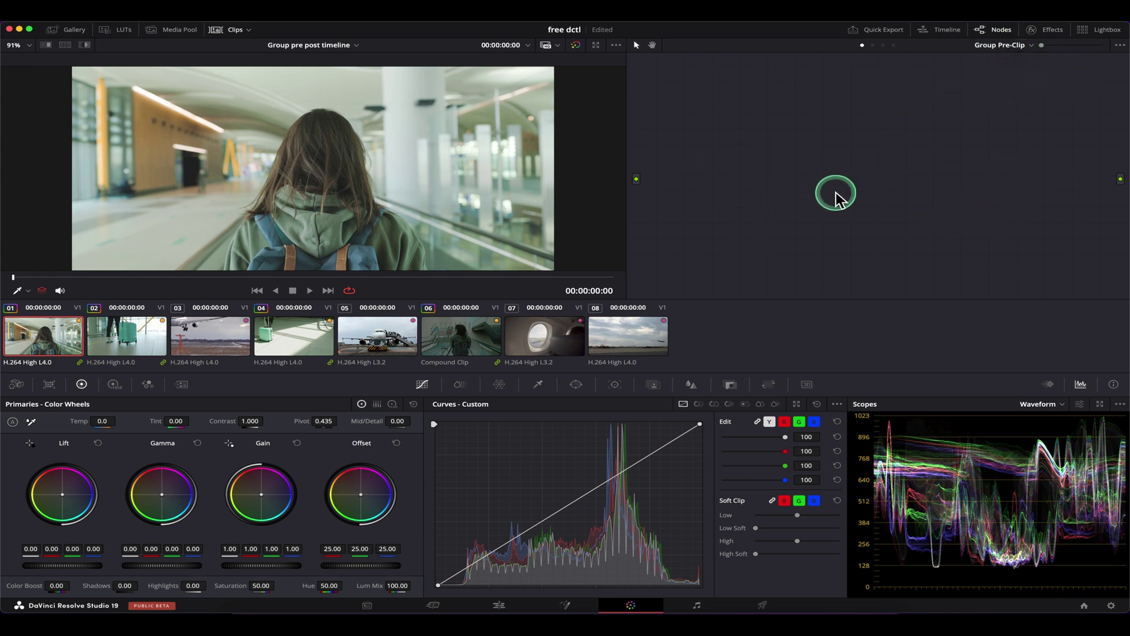
right_click(853, 202)
click(980, 212)
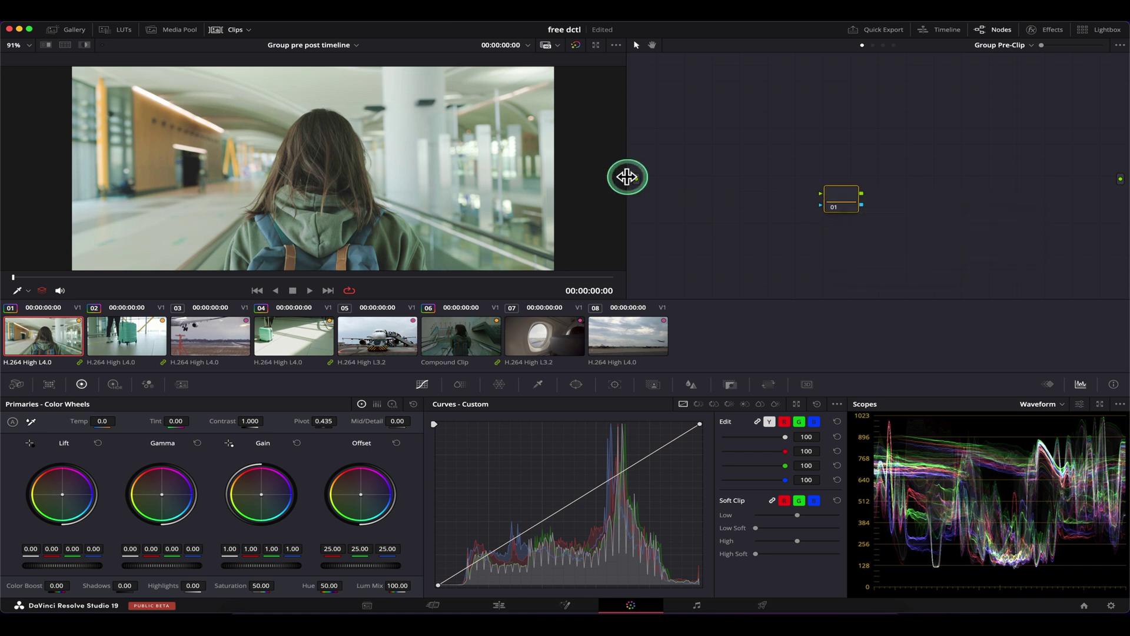
drag(645, 180, 757, 196)
drag(861, 193, 1121, 188)
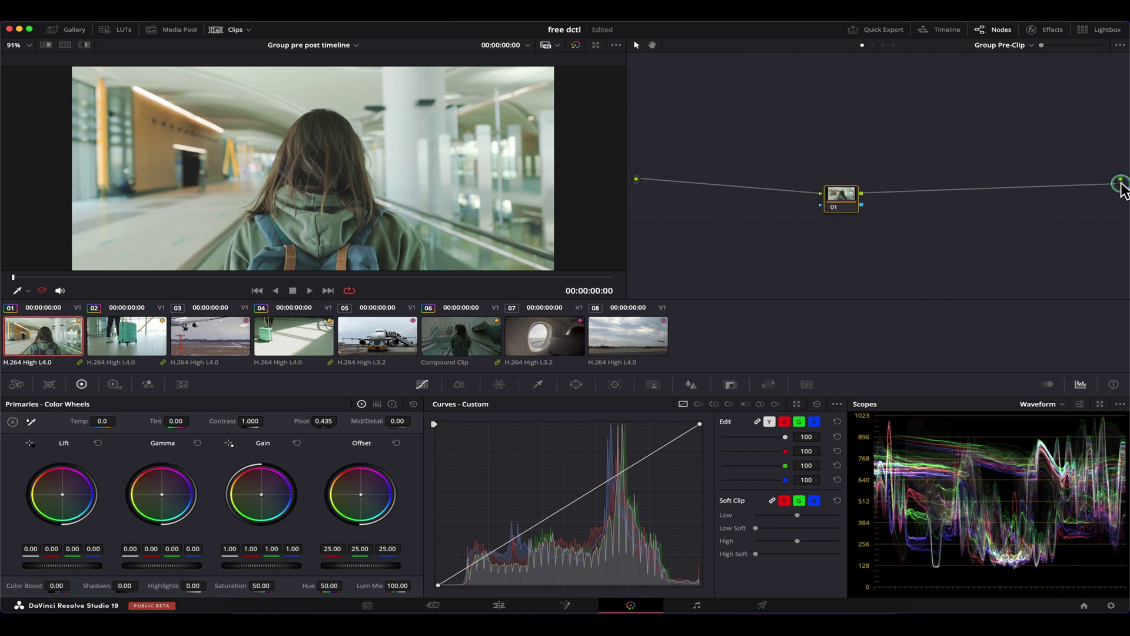
drag(361, 492, 344, 508)
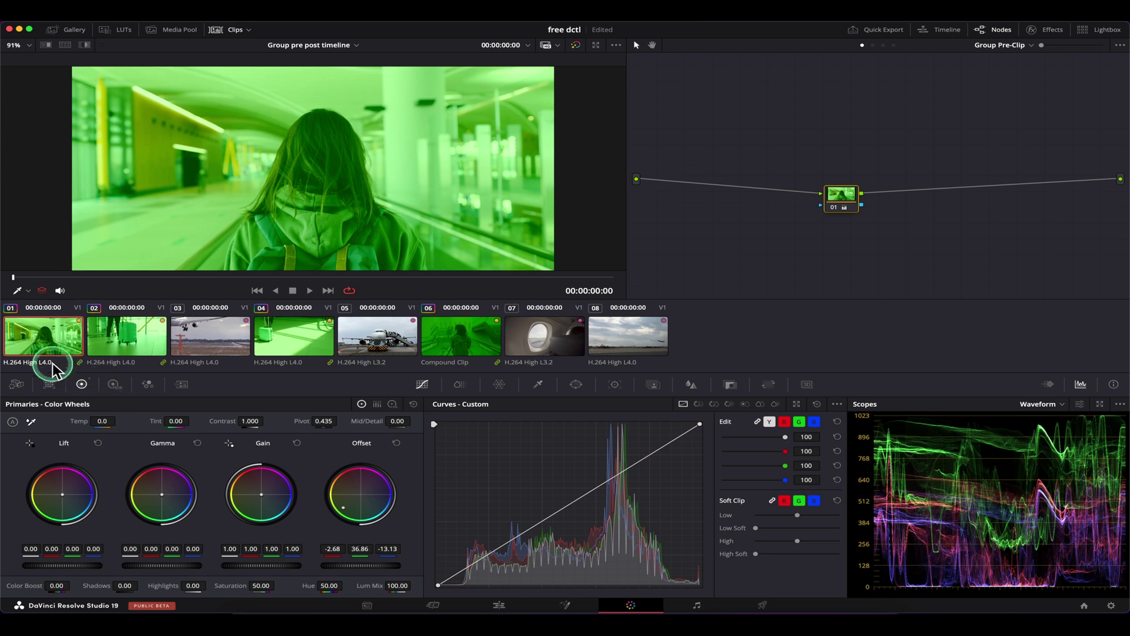
Check that clips 02, 04 and 06 share the green tint, then return to clip 01
click(118, 338)
click(294, 339)
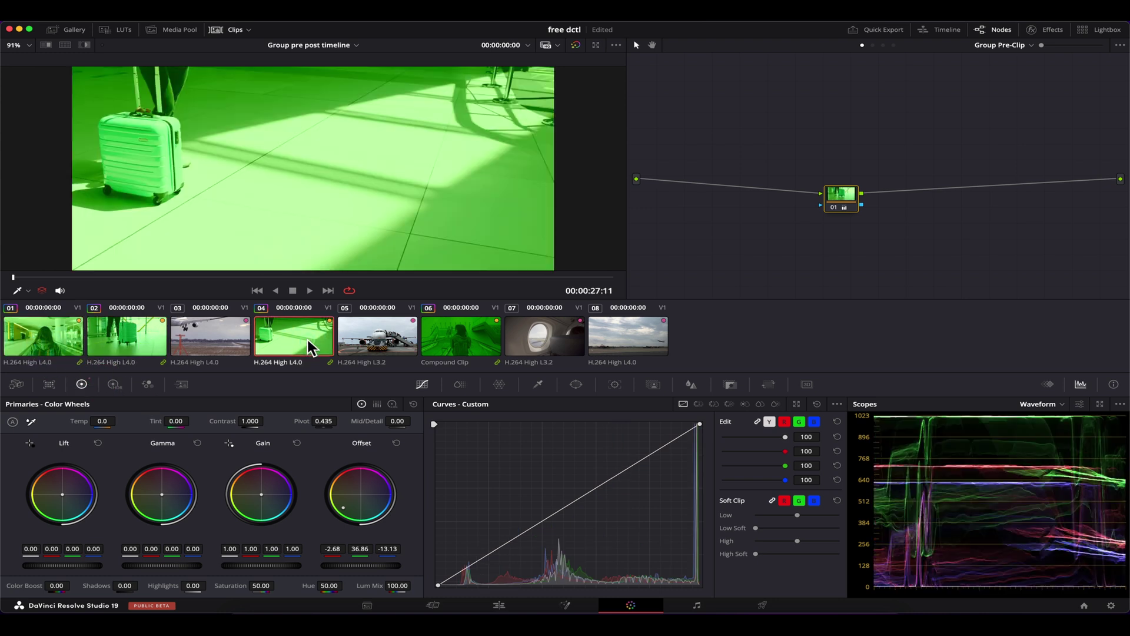
click(464, 347)
click(301, 349)
click(147, 347)
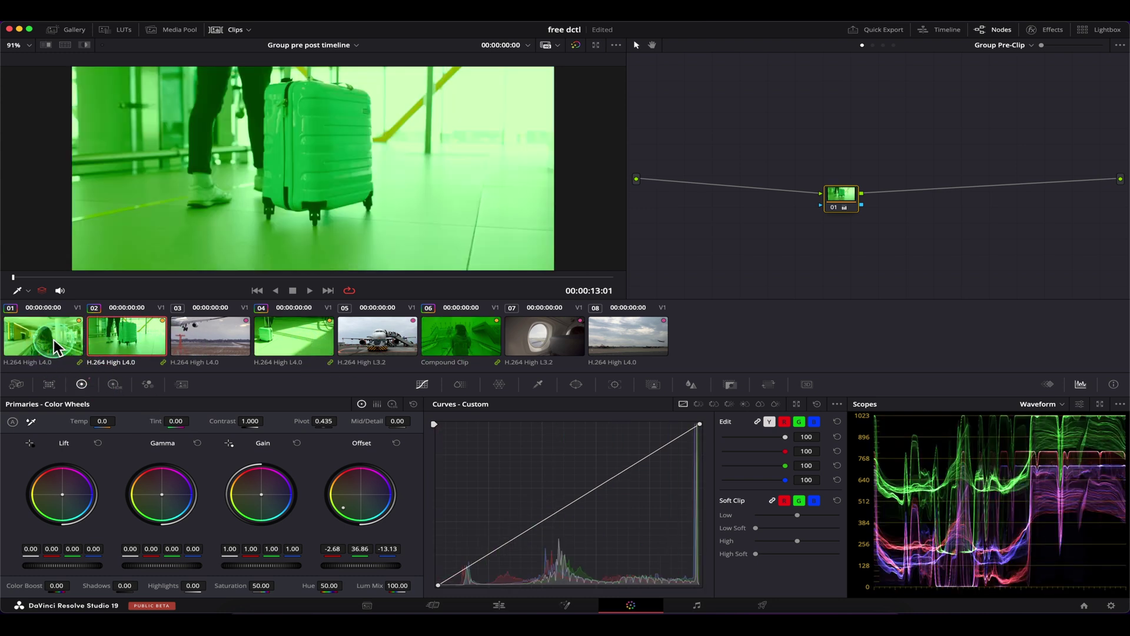
click(53, 342)
On airplane clip 03, tint the airplane group's Offset pink and confirm clips 05, 07 and 08 match
click(221, 353)
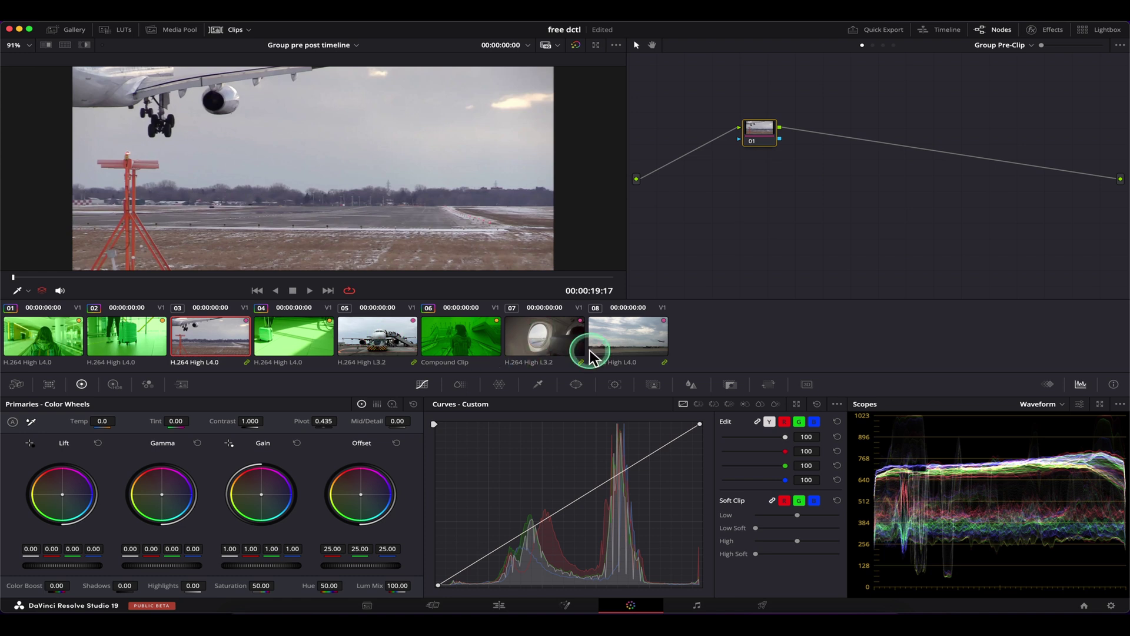
click(1004, 45)
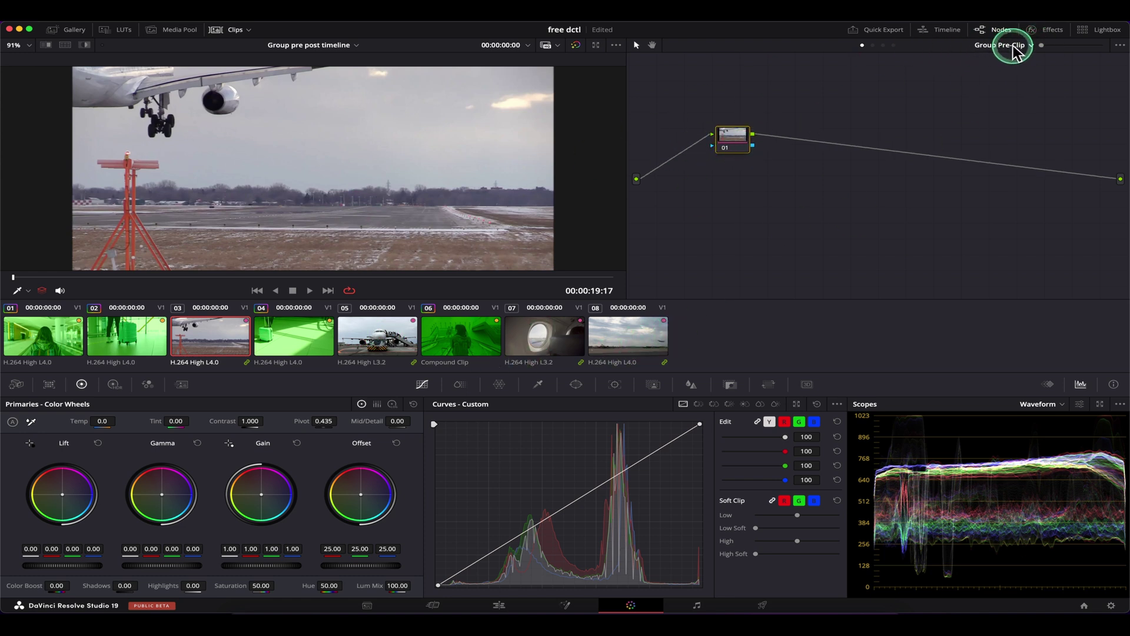
drag(371, 509, 365, 253)
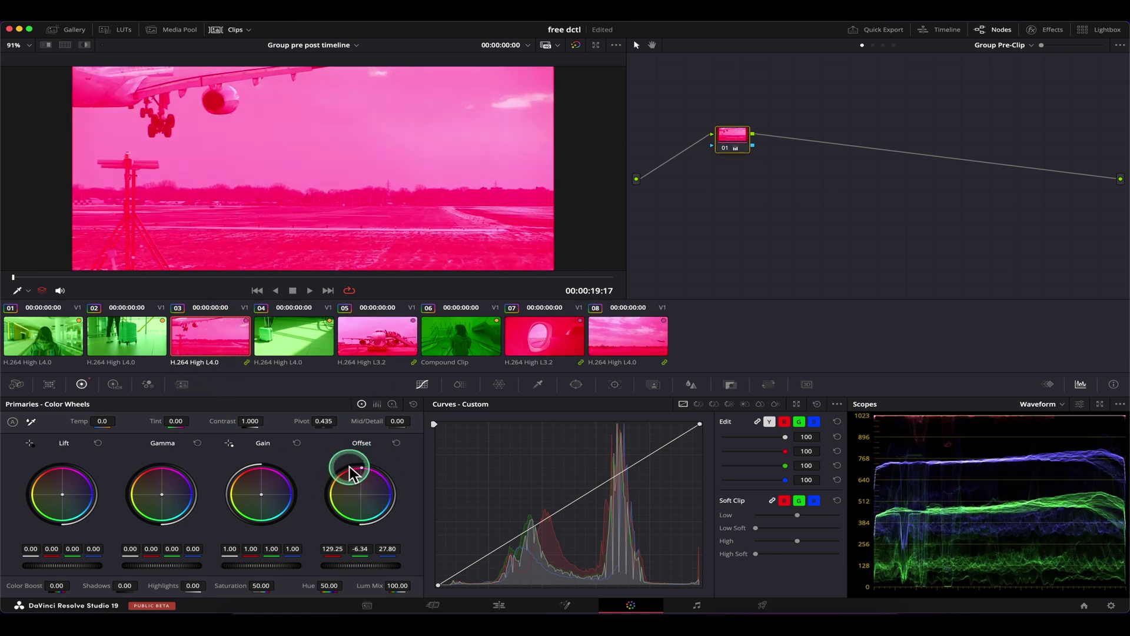
click(381, 354)
click(535, 356)
click(618, 347)
click(535, 349)
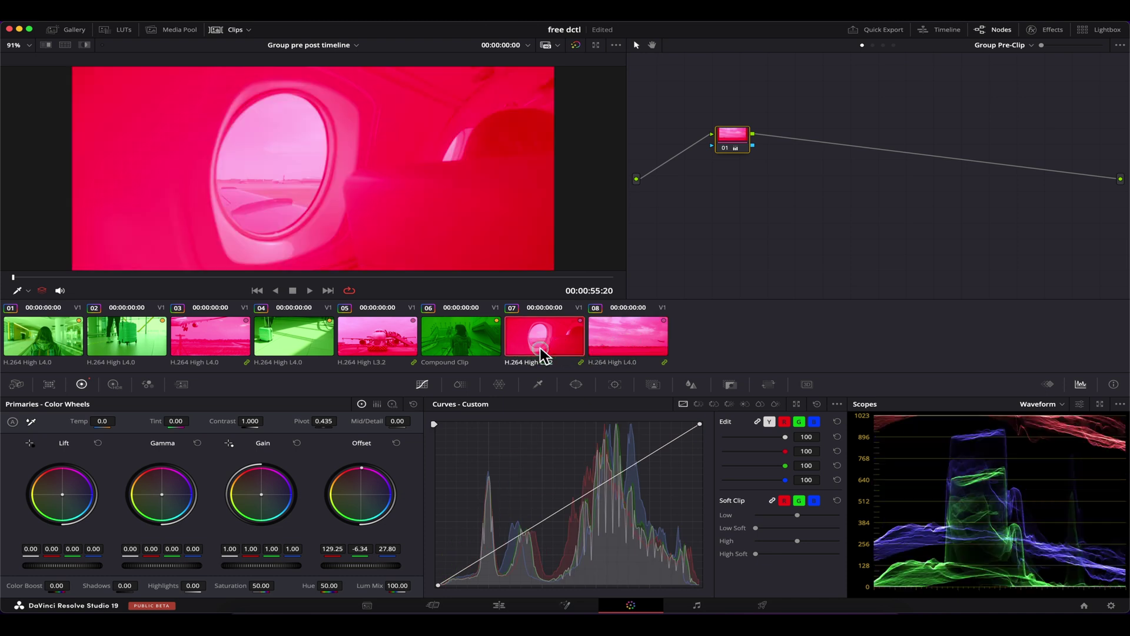
click(346, 352)
click(211, 336)
click(215, 600)
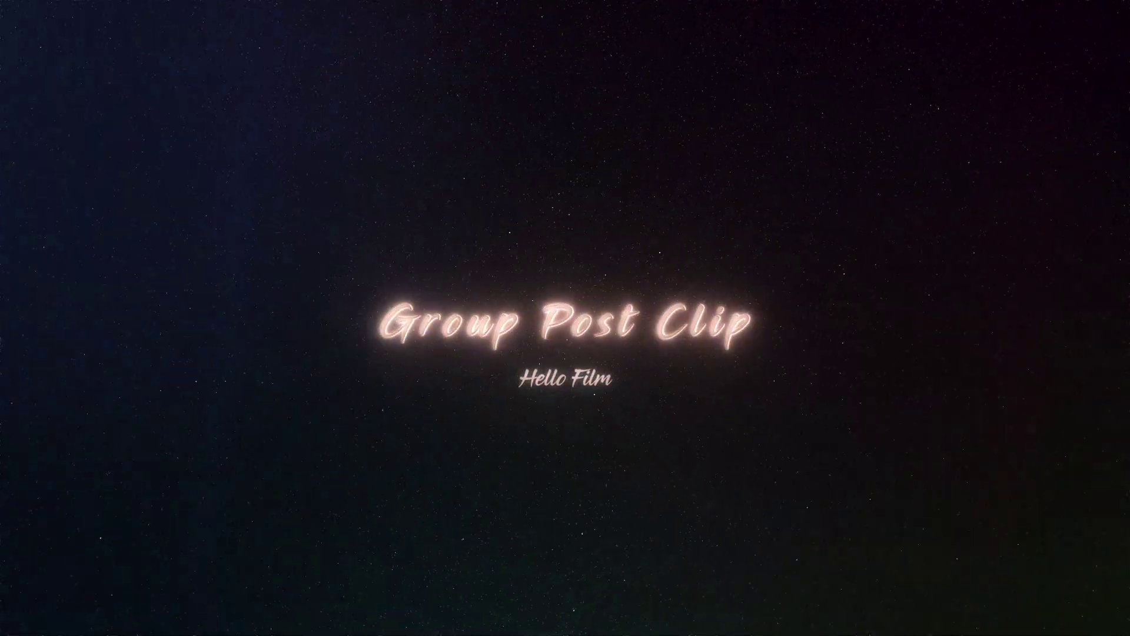
Switch the graph to Group Post-Clip, view clips 02, 04 and 01, and nudge node 01 left
click(993, 46)
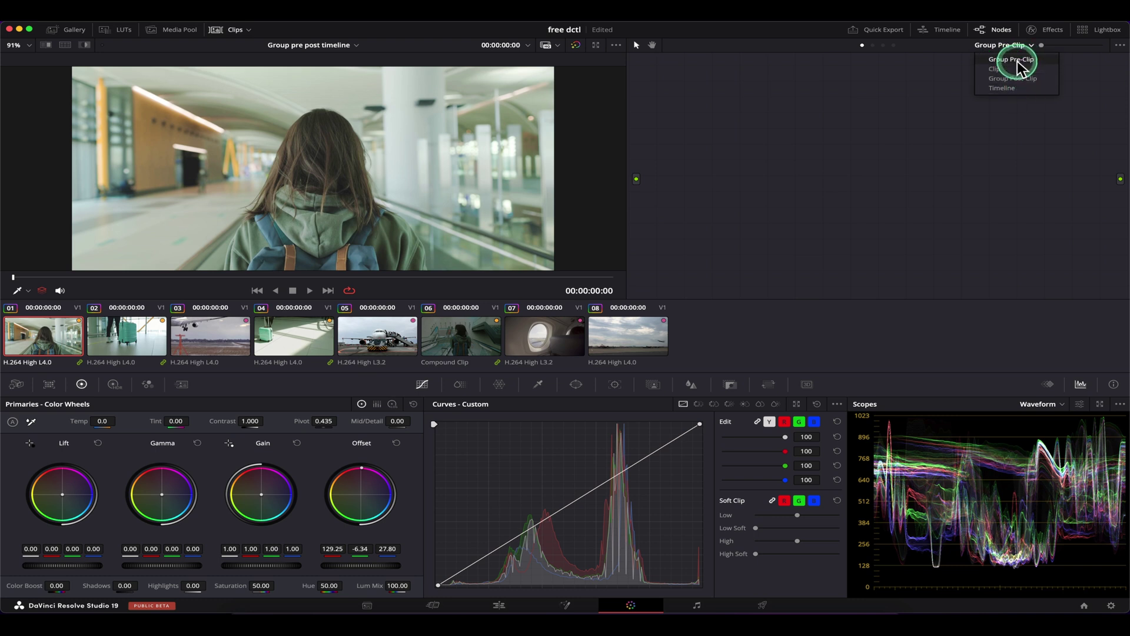
click(851, 149)
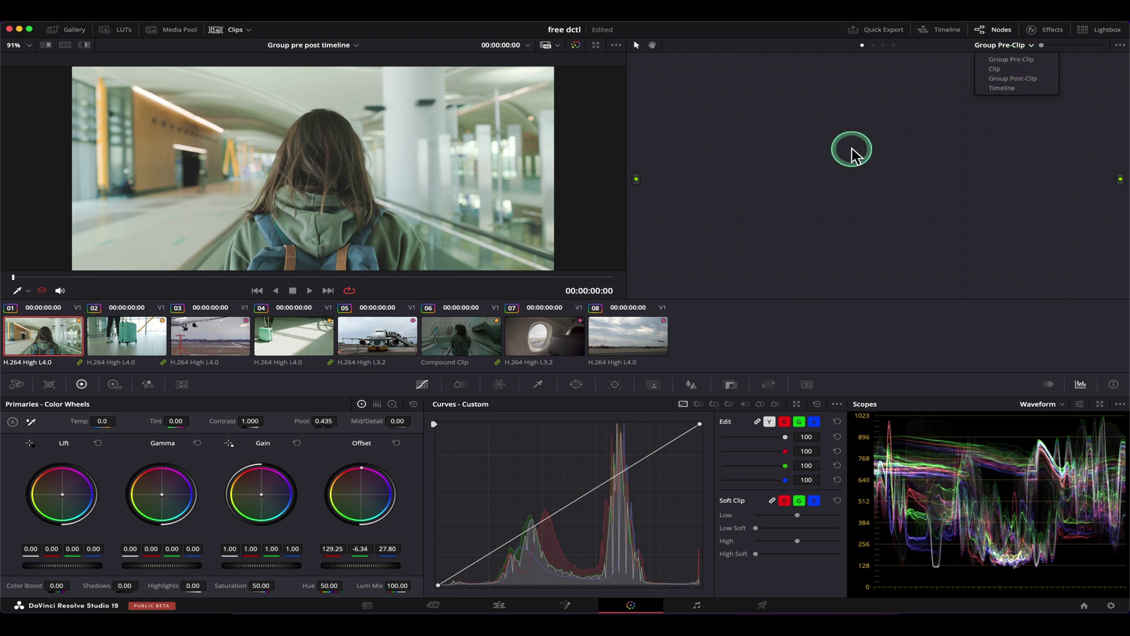
click(147, 354)
click(291, 344)
click(55, 356)
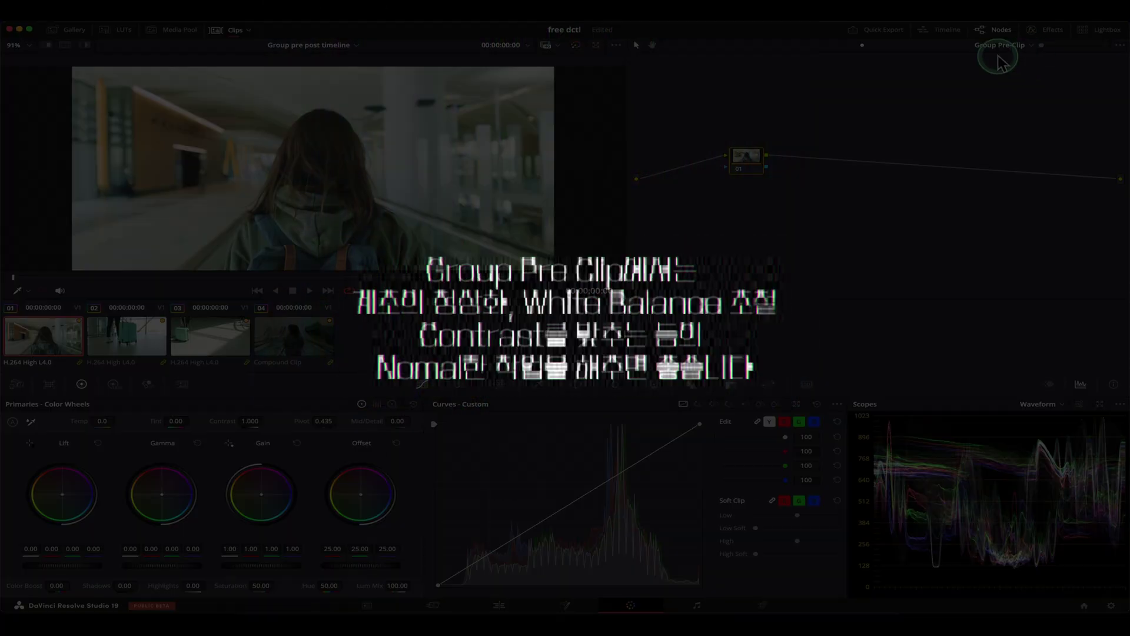
drag(751, 164, 735, 166)
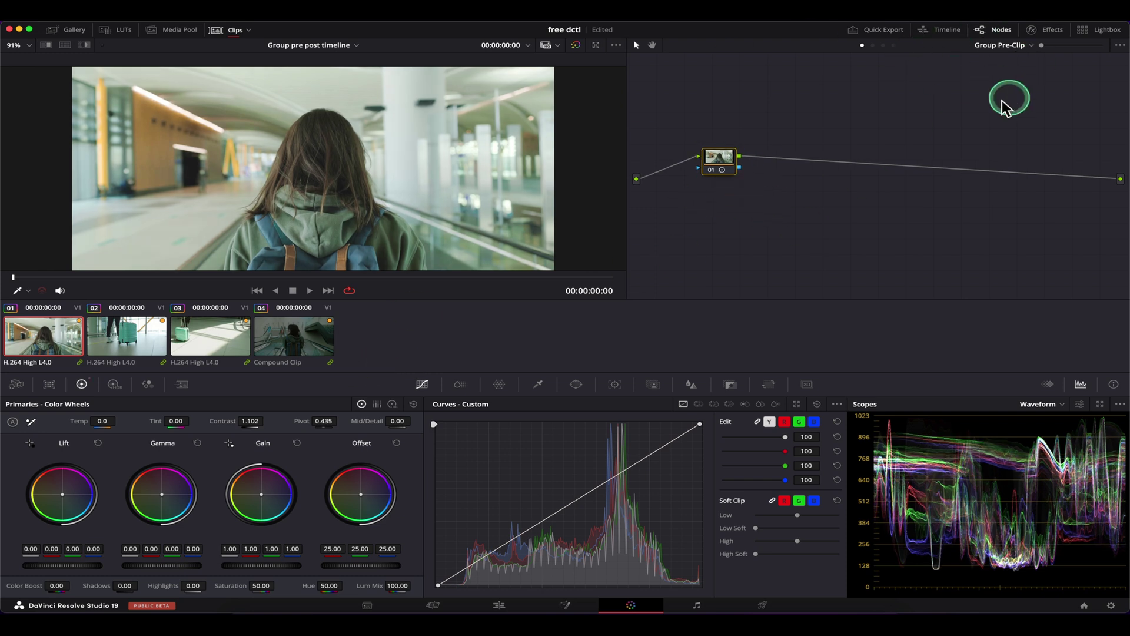
click(1030, 45)
Add serial node 02 after node 01 at Group Post-Clip, preview clips 03 and 04, and hide the clip strip
click(1013, 78)
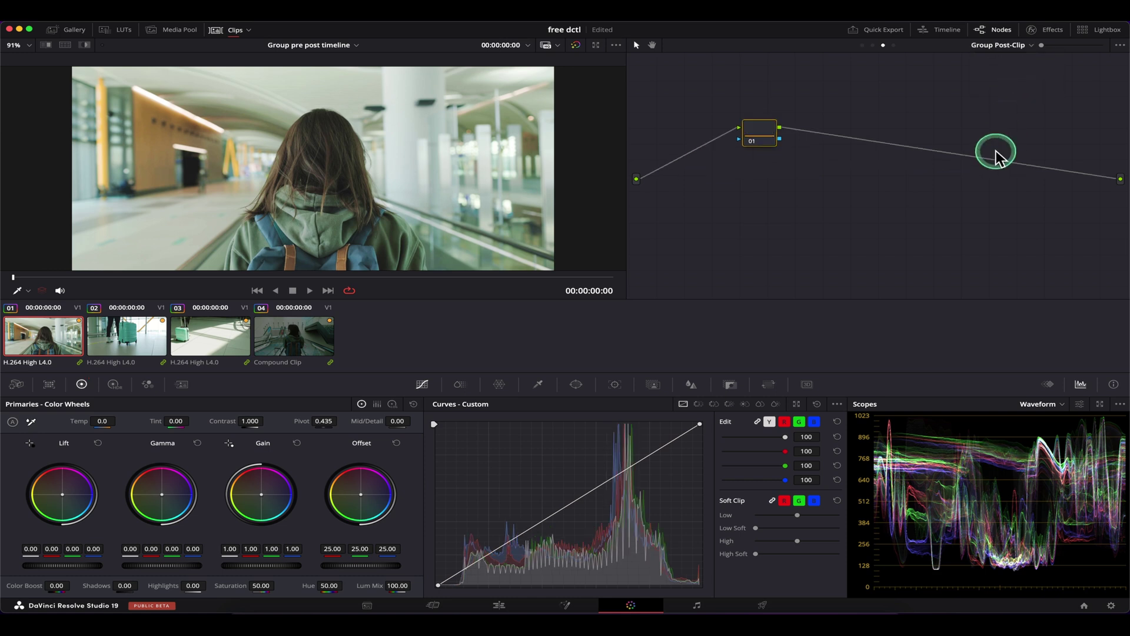
drag(762, 135, 714, 163)
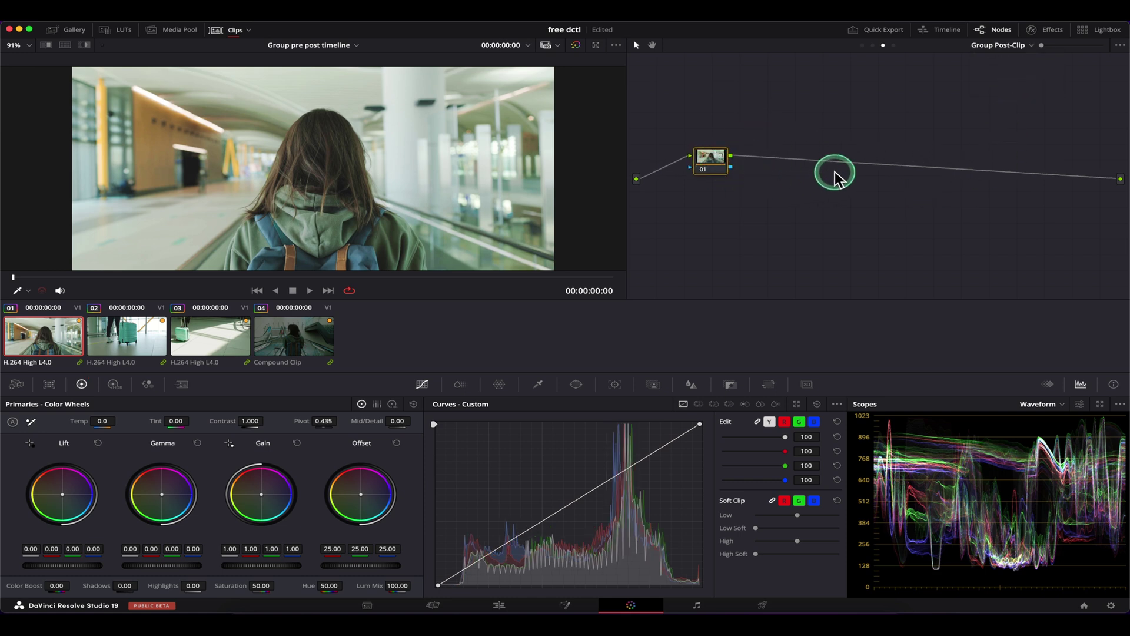
key(alt+s)
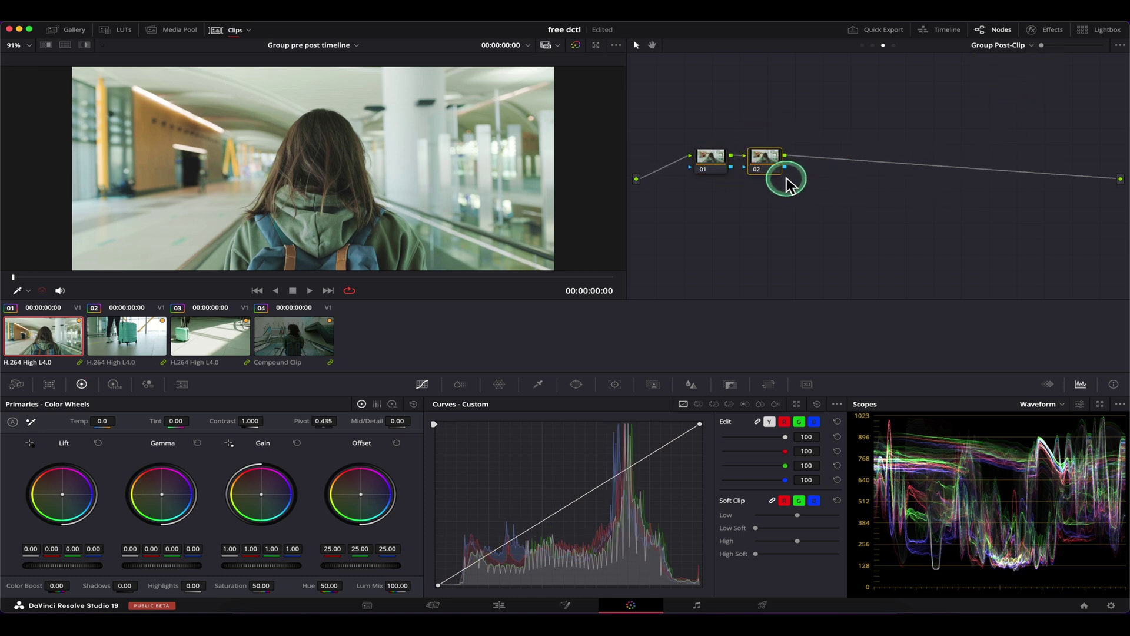
click(139, 329)
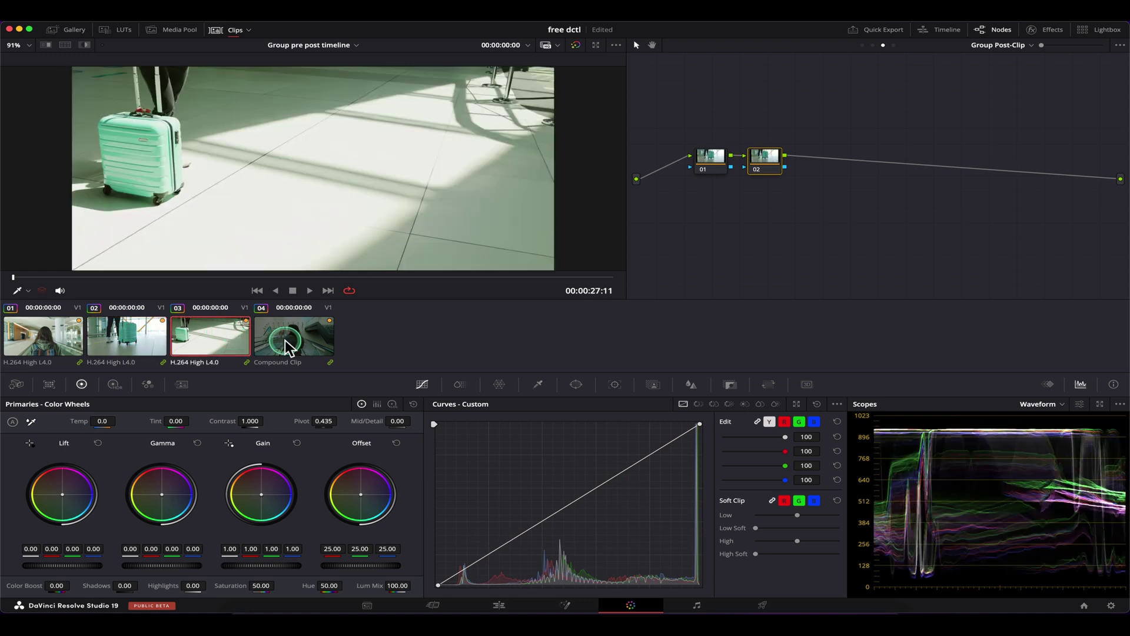
click(54, 324)
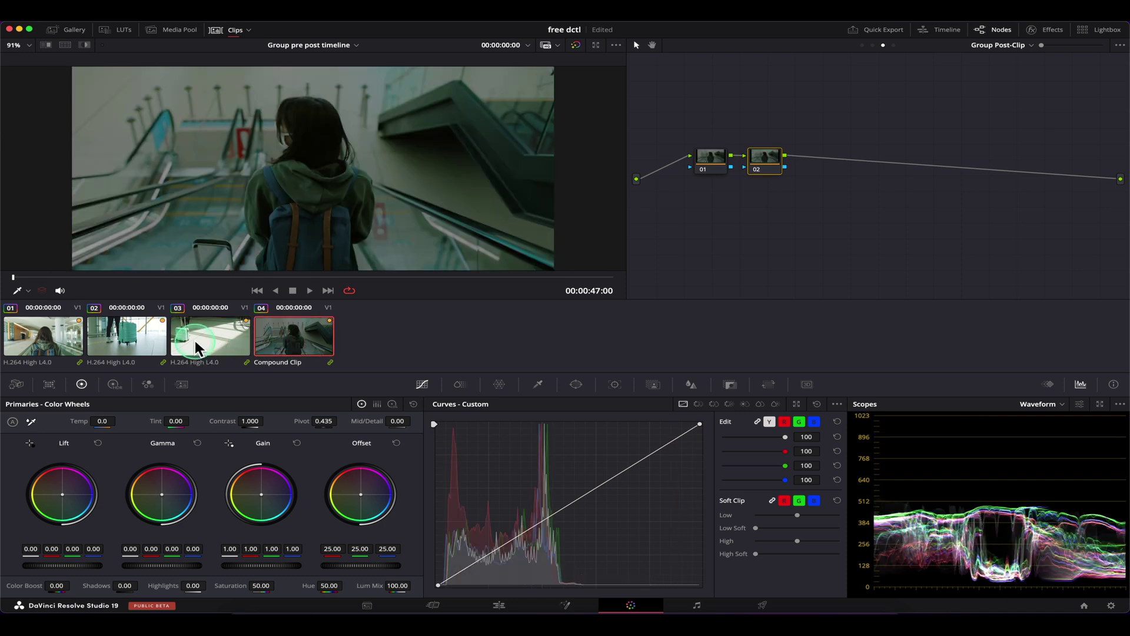
click(264, 289)
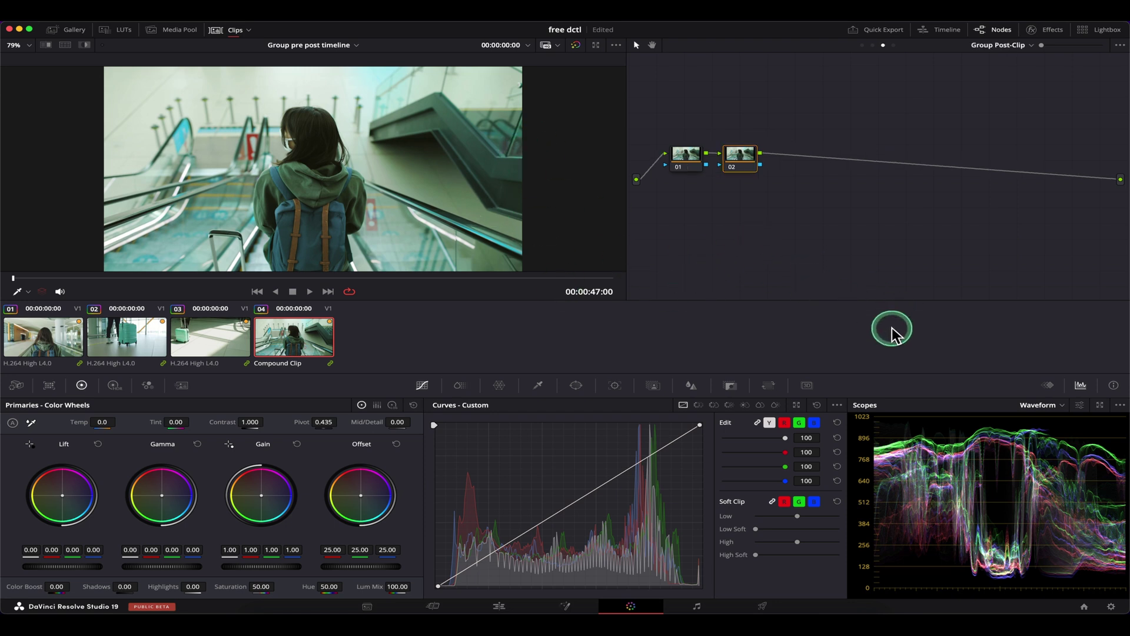
click(231, 30)
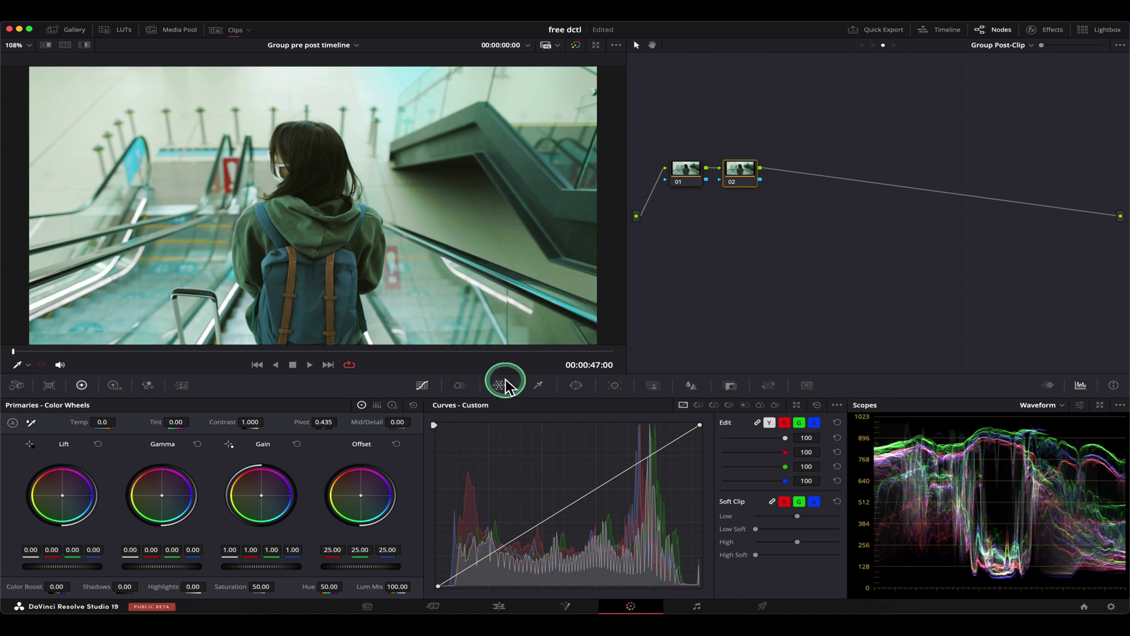
With Log wheels, set node 02 Shadow to -0.43, 0.09, 0.39 and Low Range 0.141, then reshow clips
click(395, 403)
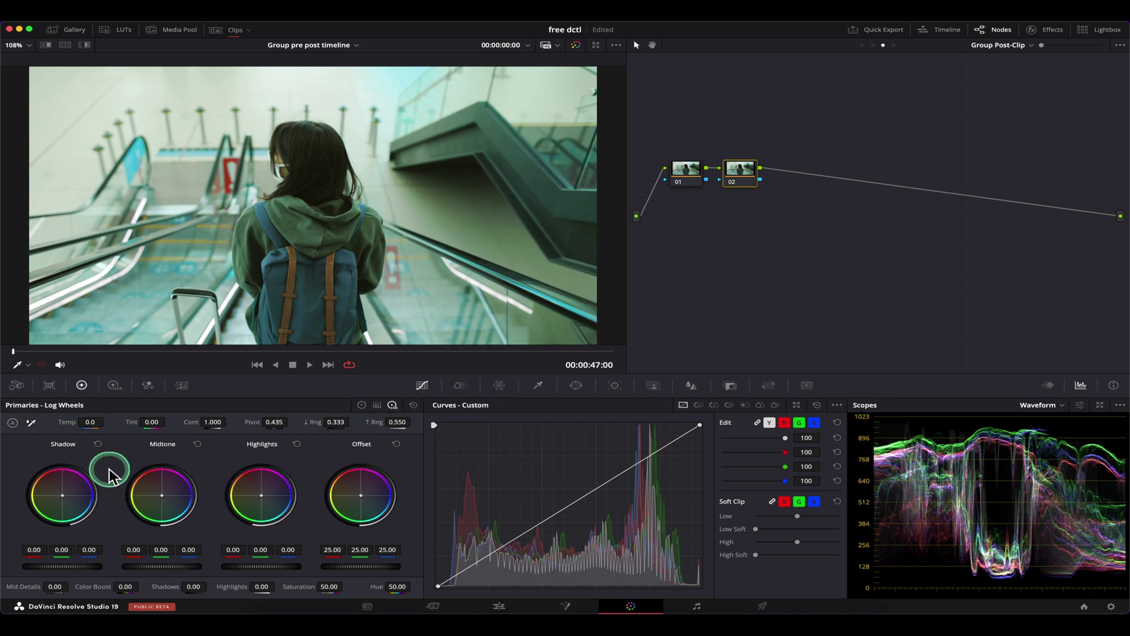
mouse_move(62, 496)
mouse_down()
mouse_move(78, 519)
mouse_move(70, 503)
mouse_up()
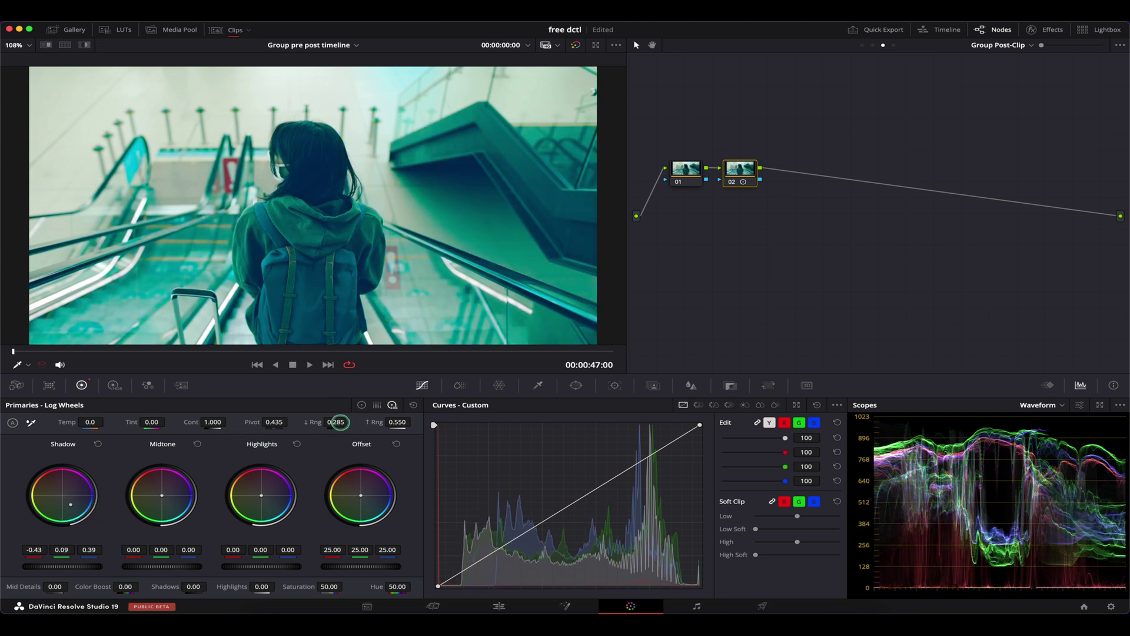
drag(340, 422, 301, 425)
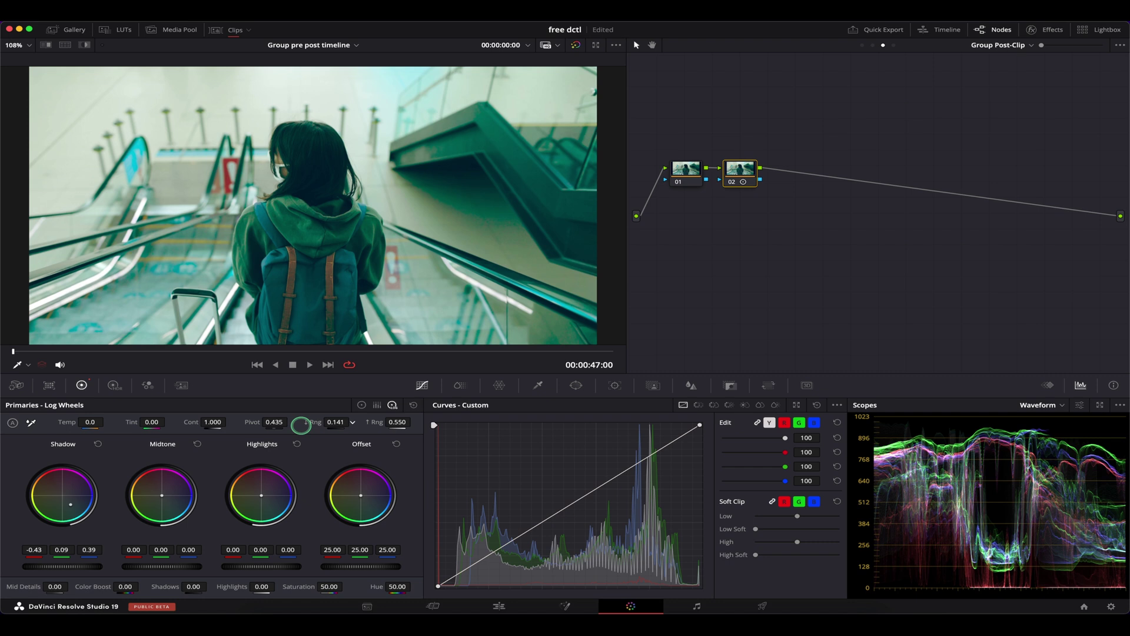
click(235, 29)
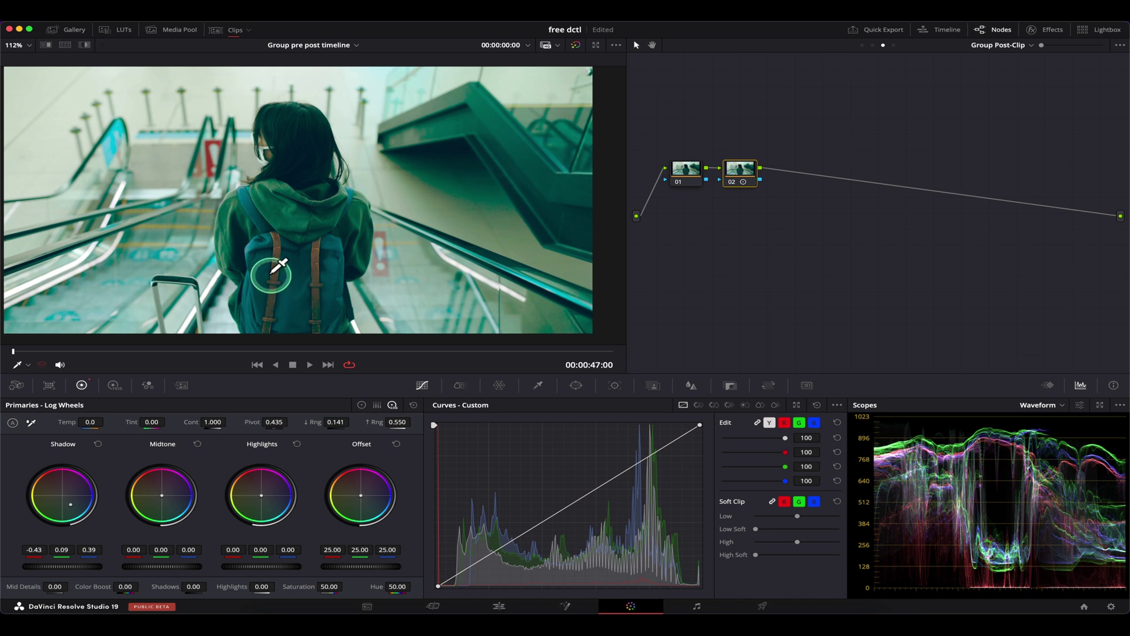
click(236, 31)
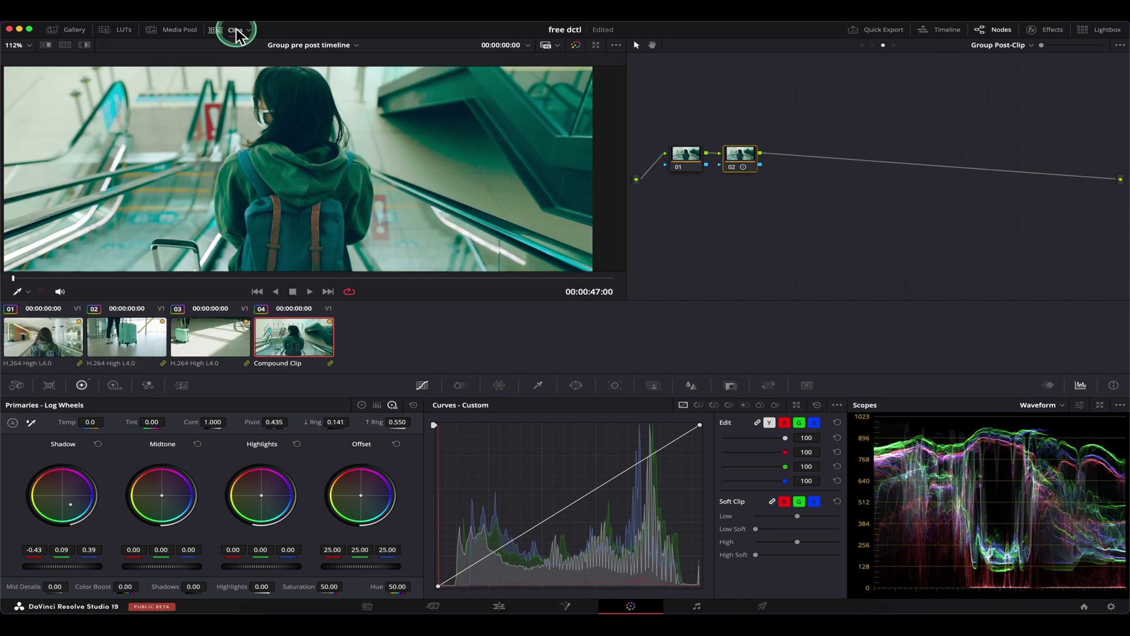
Compare the group look on suitcase clips 03 and 02 in an enlarged, zoomed viewer
click(210, 337)
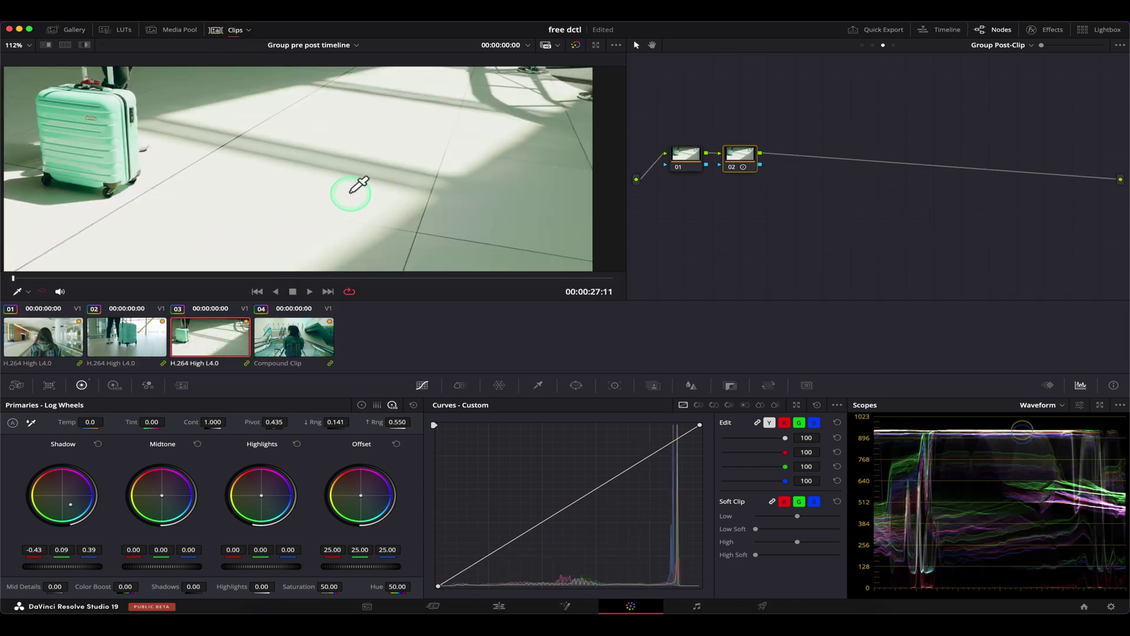
click(235, 30)
scroll(398, 208, down, 3)
scroll(390, 214, right, 3)
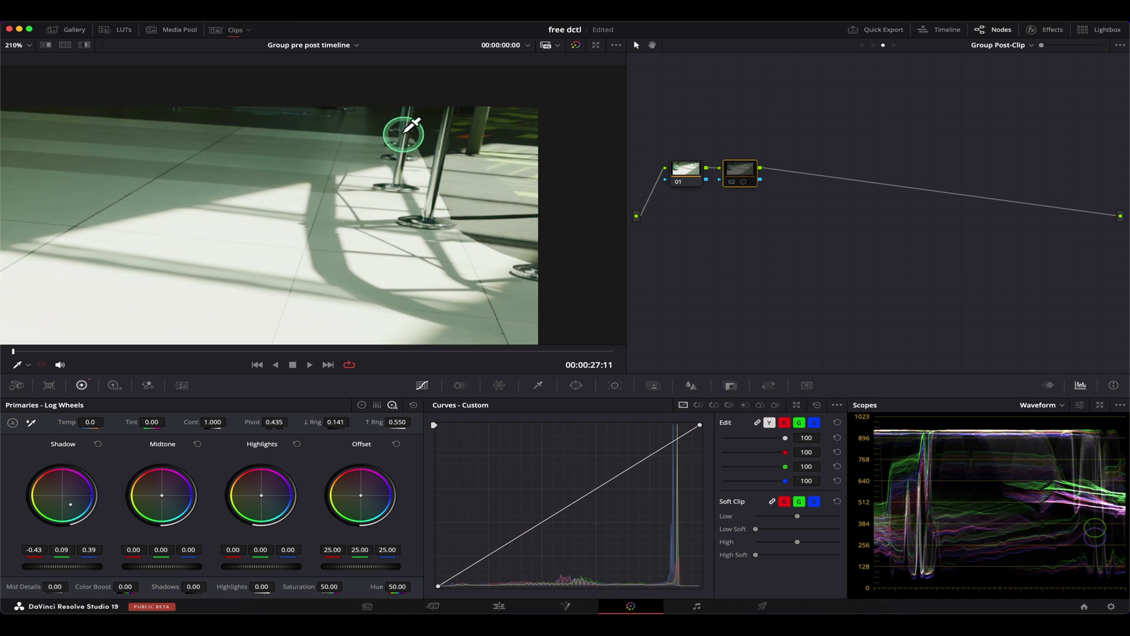
click(233, 29)
click(125, 353)
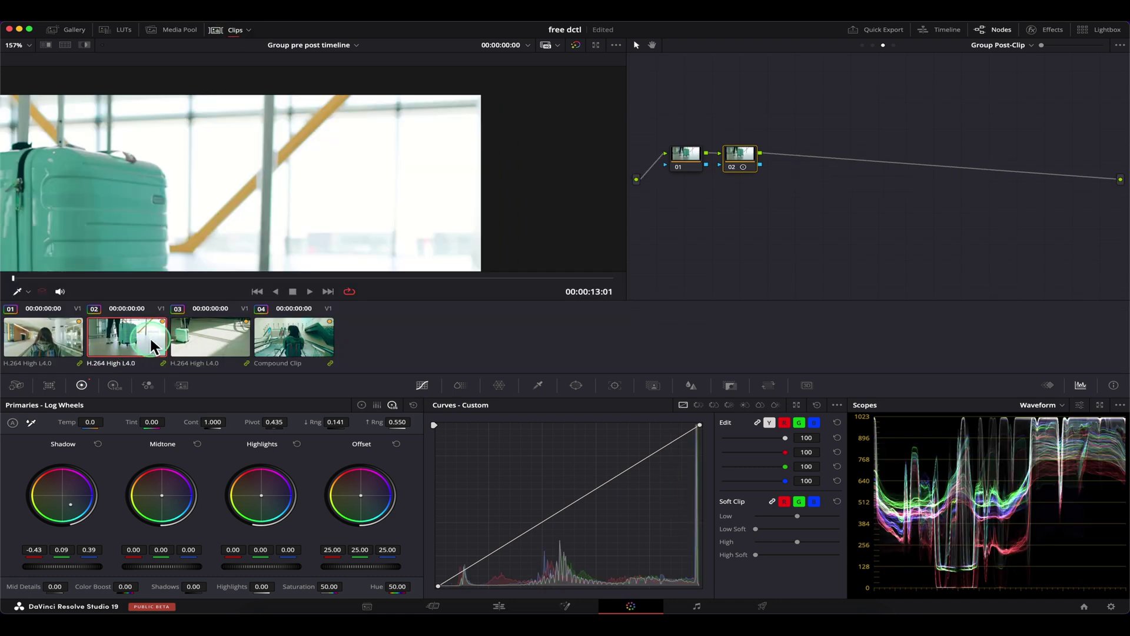
click(235, 30)
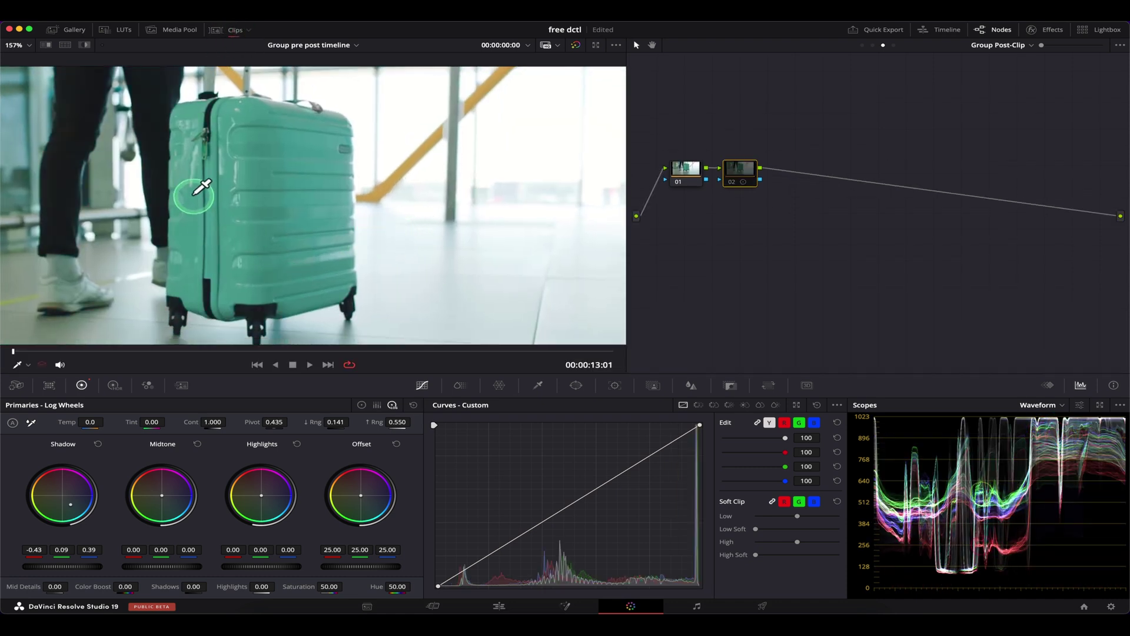
scroll(398, 245, up, 4)
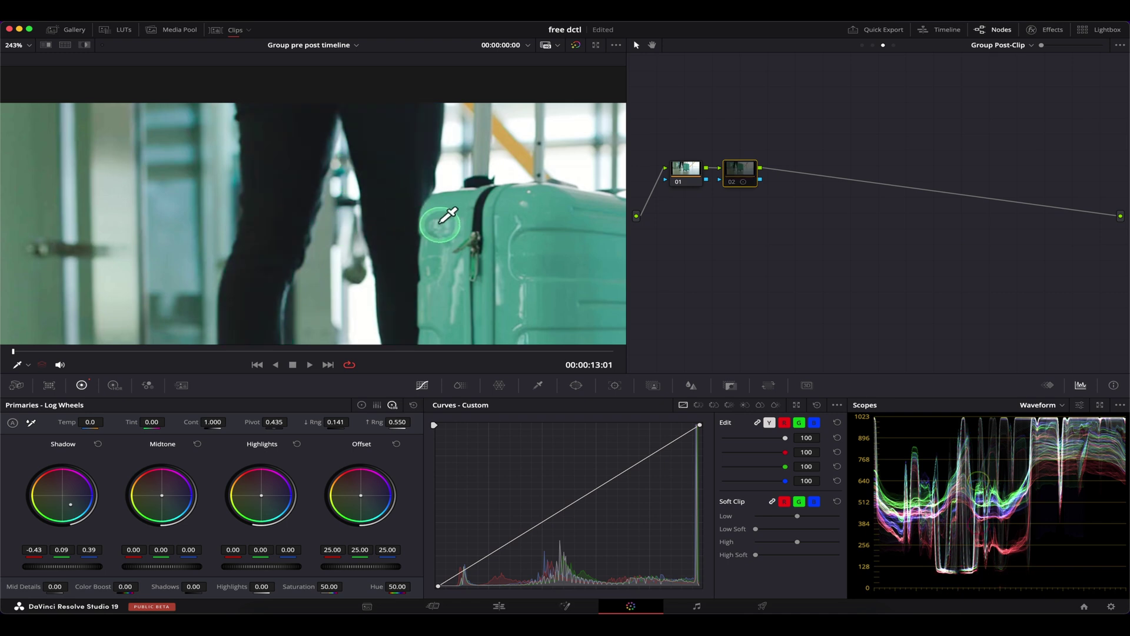
click(234, 30)
Inspect hooded-girl clip 01 zoomed in the enlarged viewer and nudge node 02 in the graph
click(80, 339)
click(242, 30)
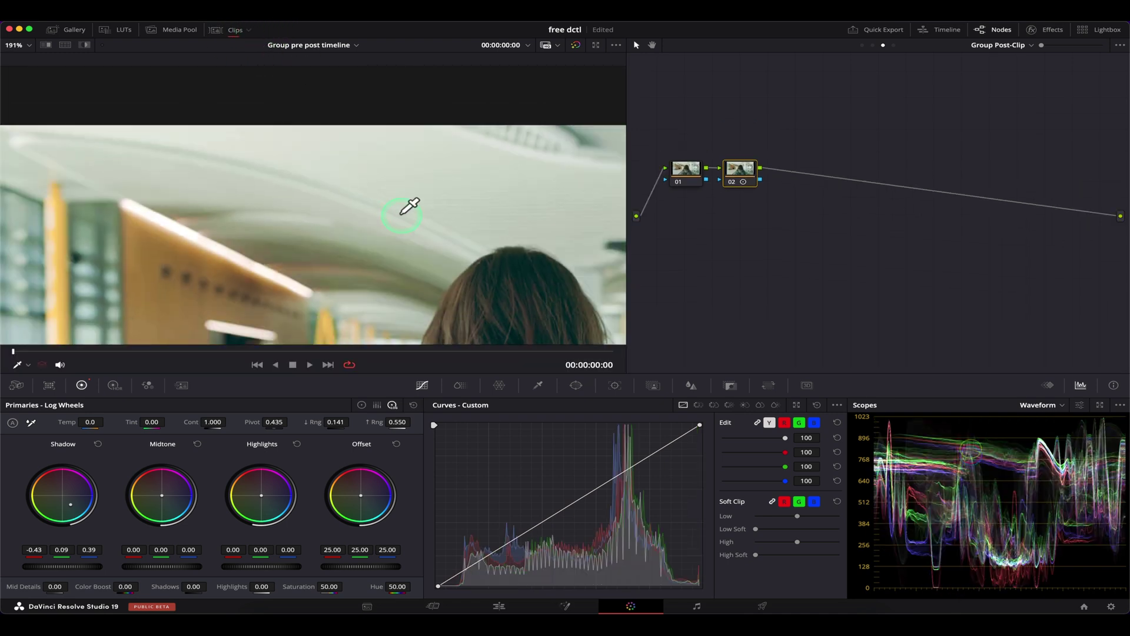
scroll(409, 207, down, 3)
scroll(447, 232, up, 3)
scroll(447, 200, up, 2)
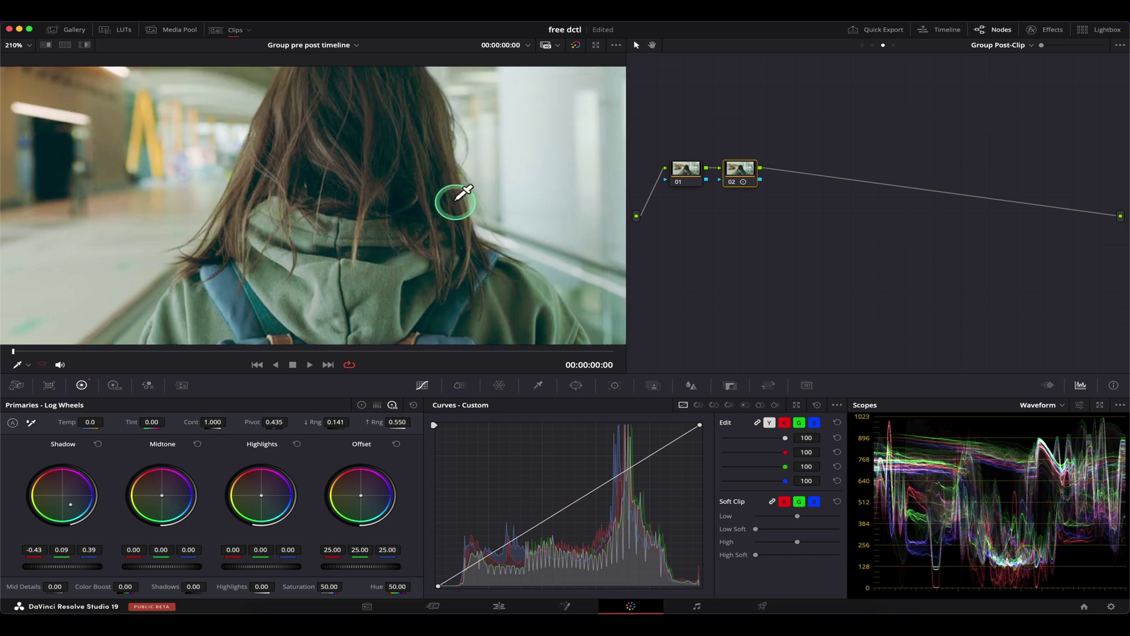
scroll(506, 203, up, 2)
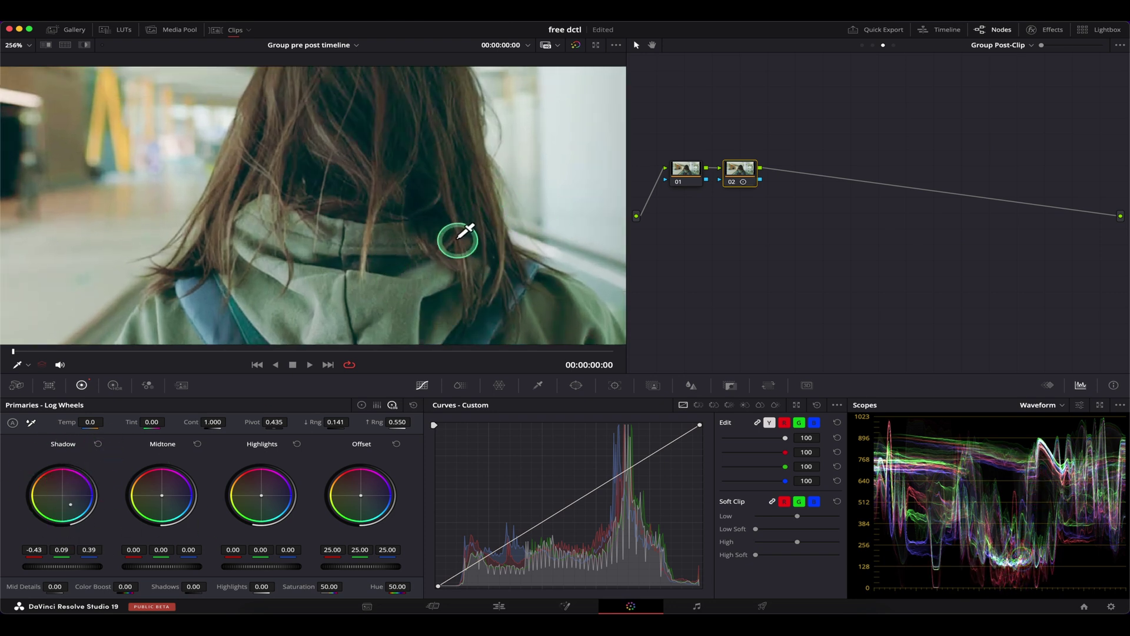
scroll(495, 205, down, 3)
scroll(497, 205, down, 3)
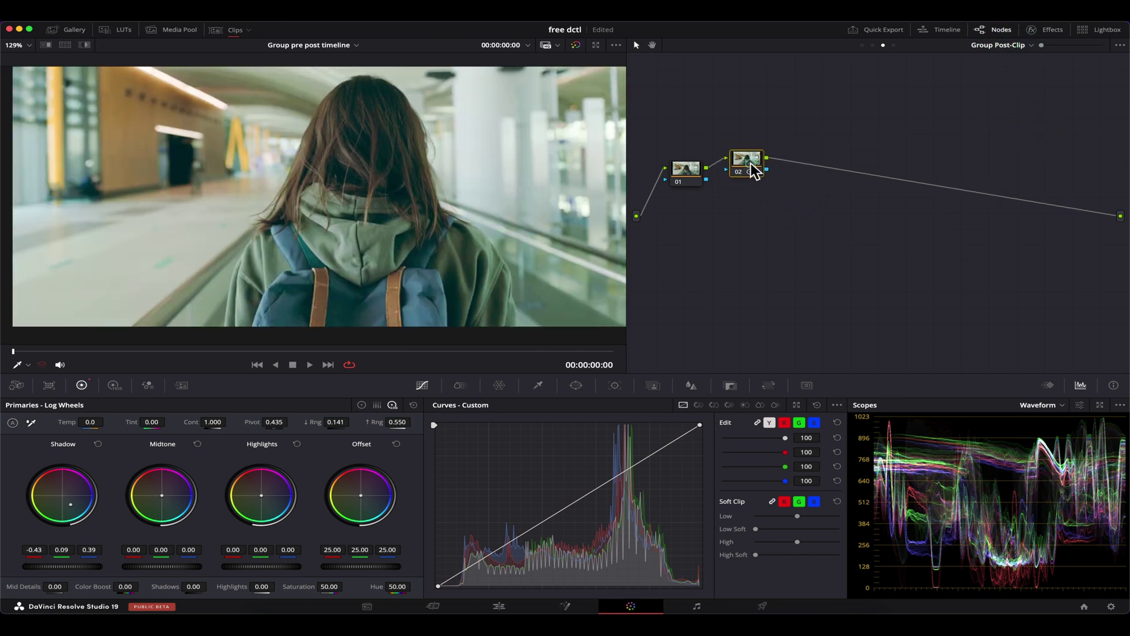
drag(743, 172, 744, 169)
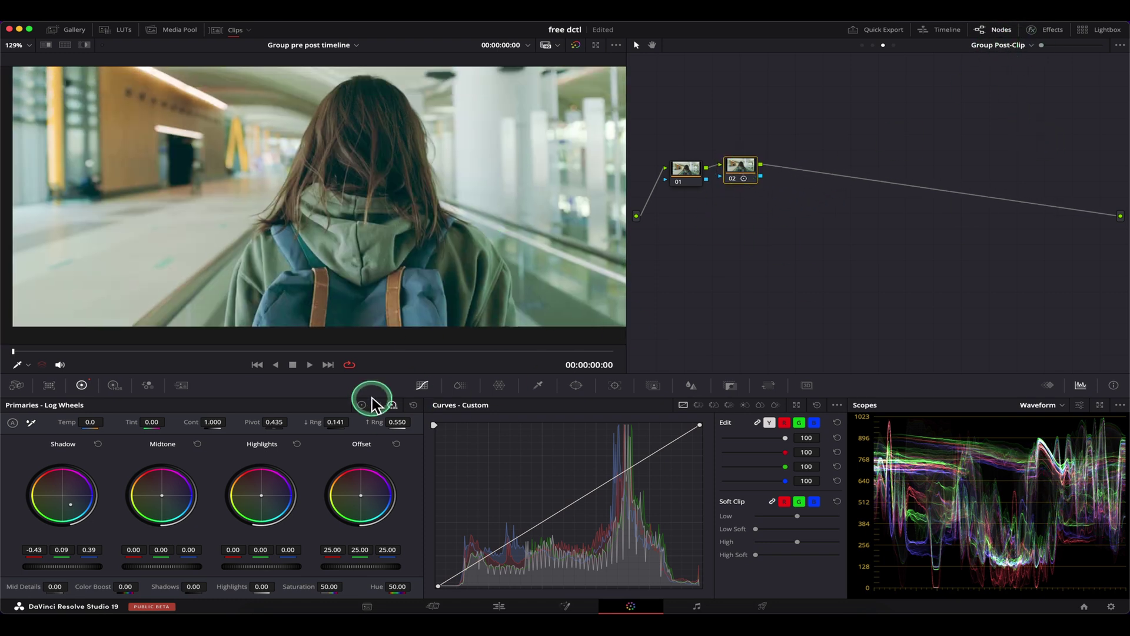
After checking clip 03, return to clip 01 and switch the graph to the Group Pre-Clip level
click(229, 30)
click(207, 349)
click(41, 340)
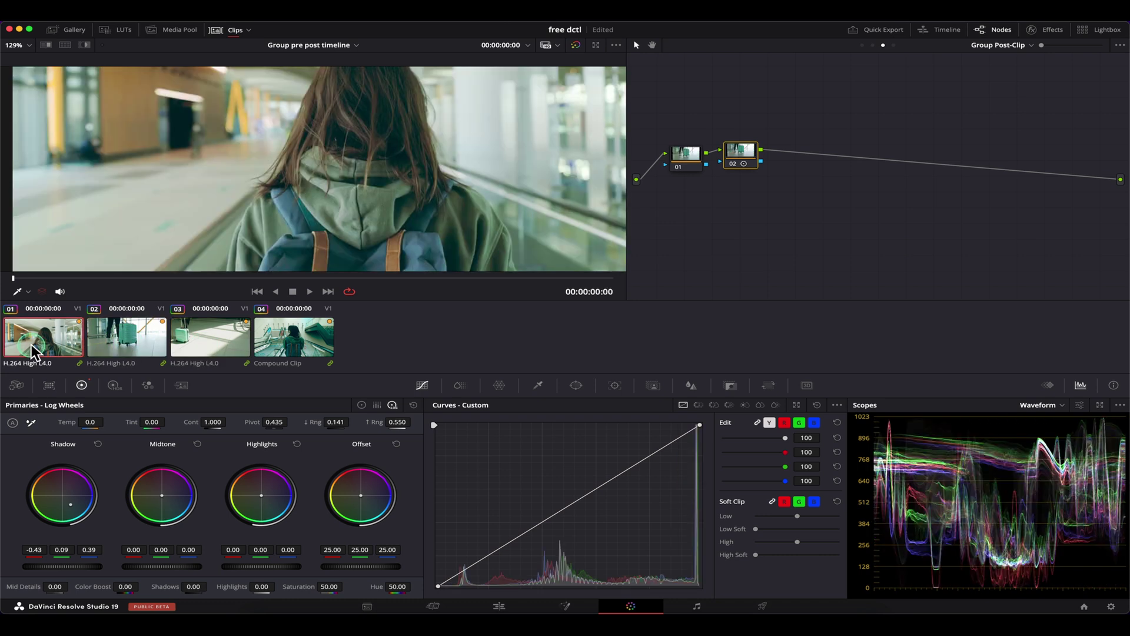
click(391, 169)
click(55, 451)
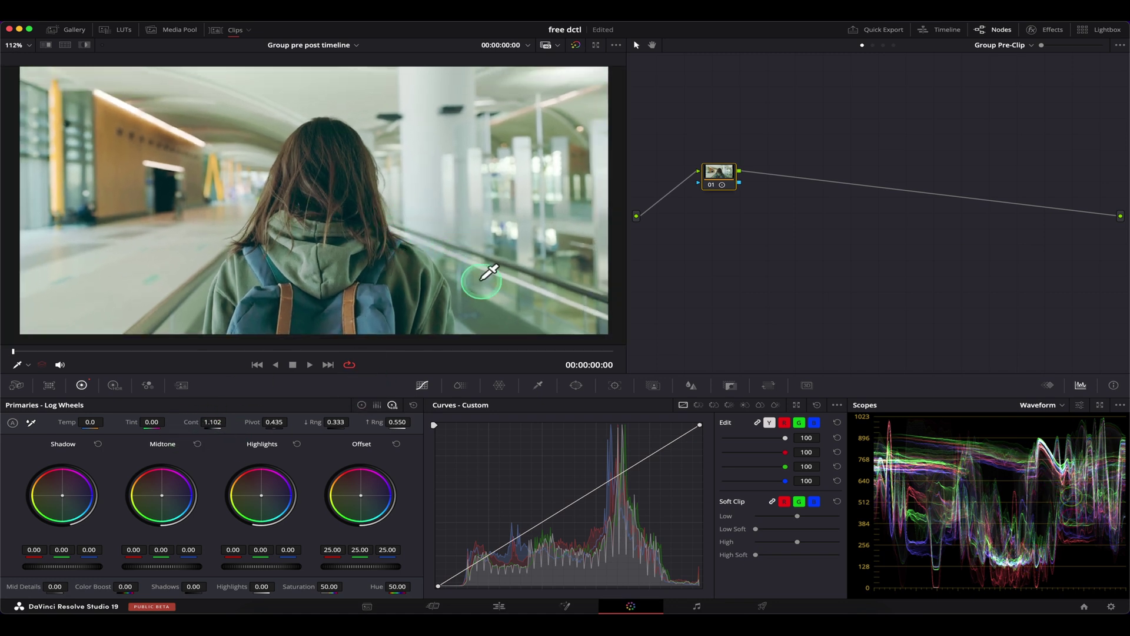
Return to the Group Post-Clip level, view clips 02 and 04, and hide the clip strip
click(1018, 45)
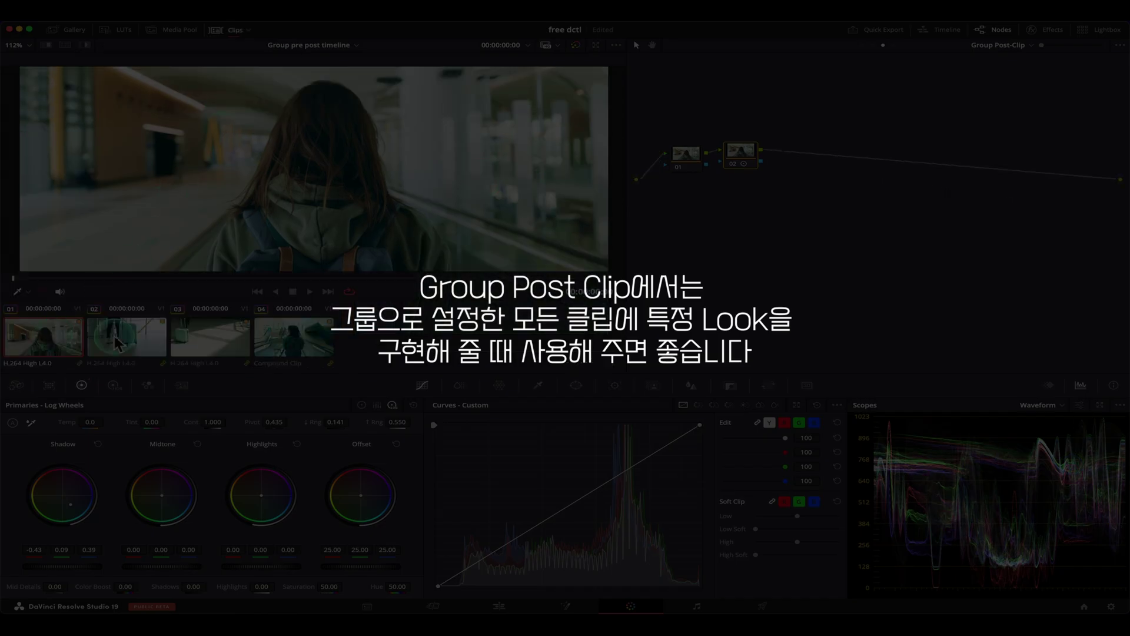
click(118, 343)
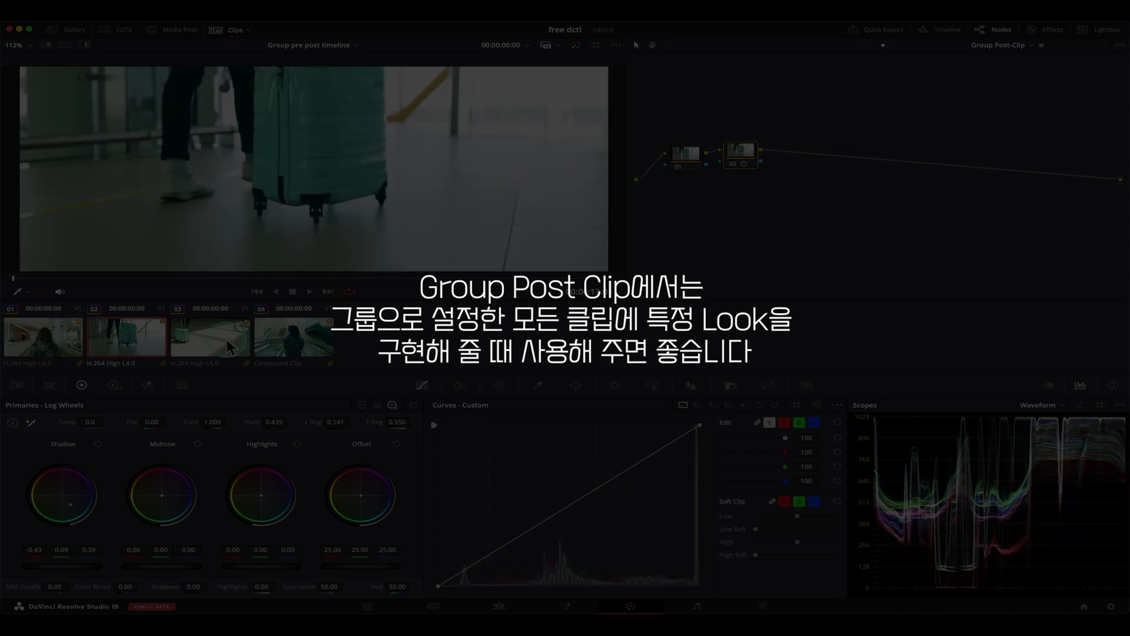
click(283, 352)
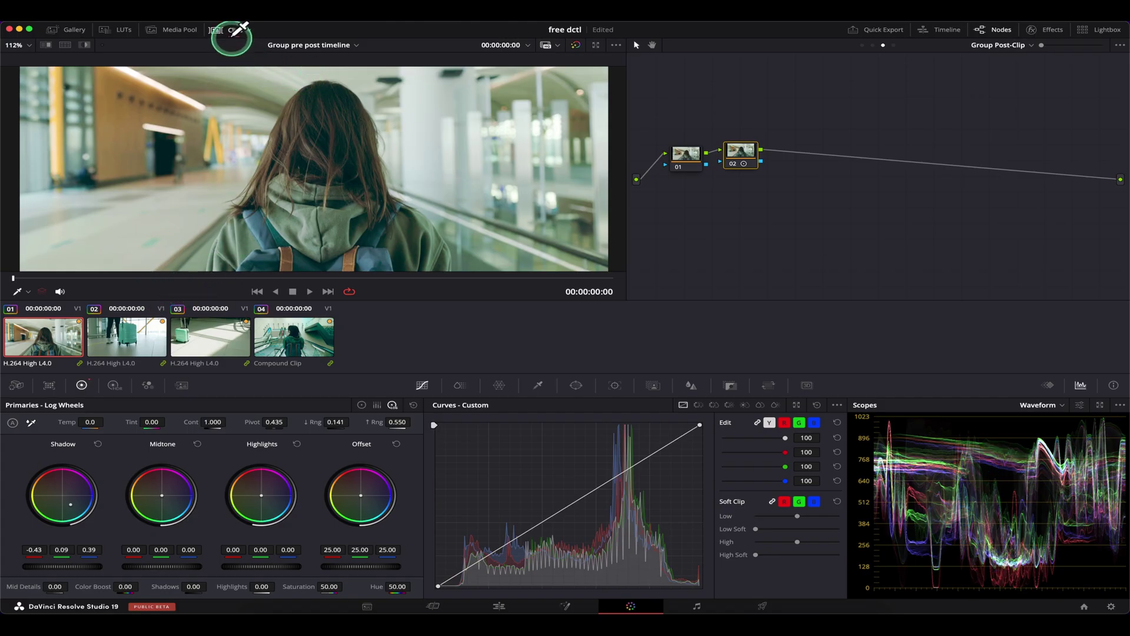
click(232, 31)
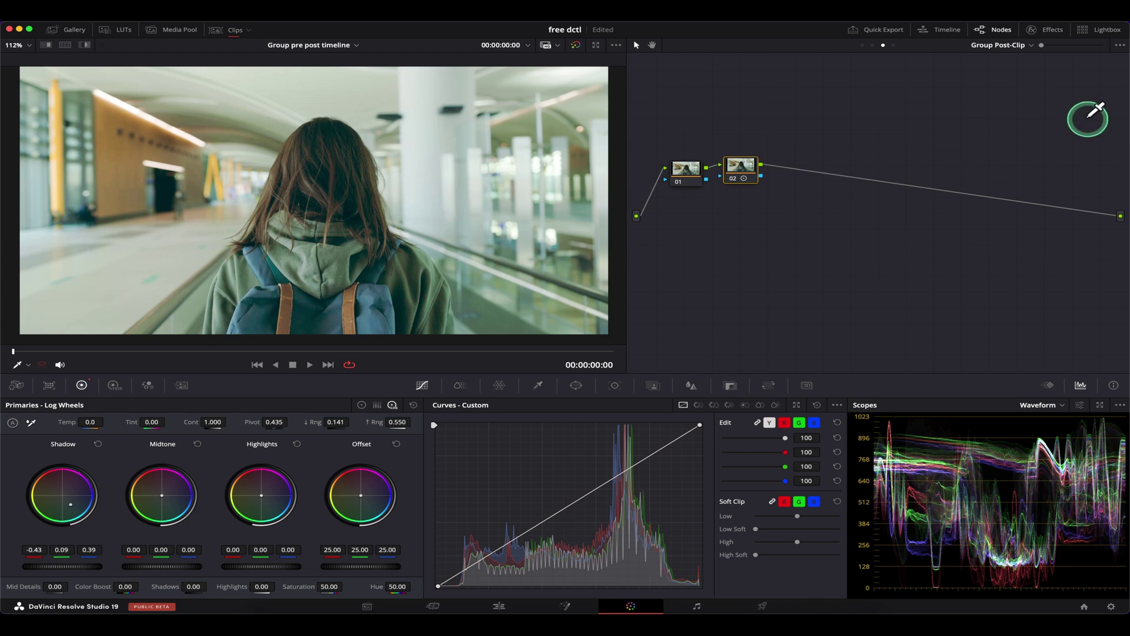
click(993, 50)
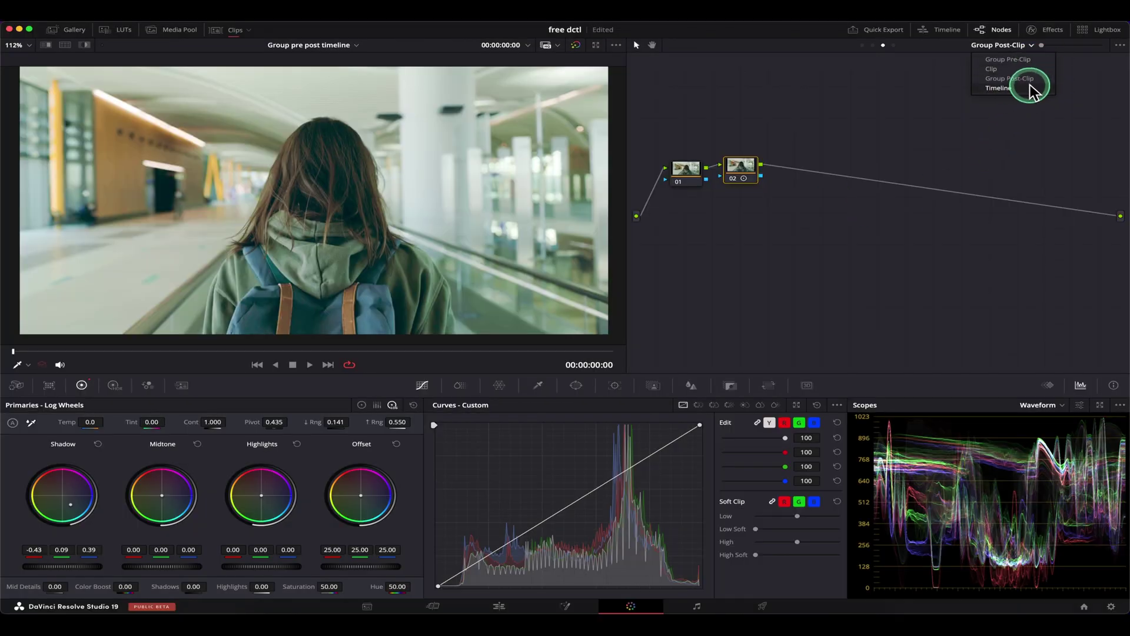
Add parallel node 03 warming highlights to 0.18, -0.03, -0.19 with high range 0.652
drag(738, 176, 740, 176)
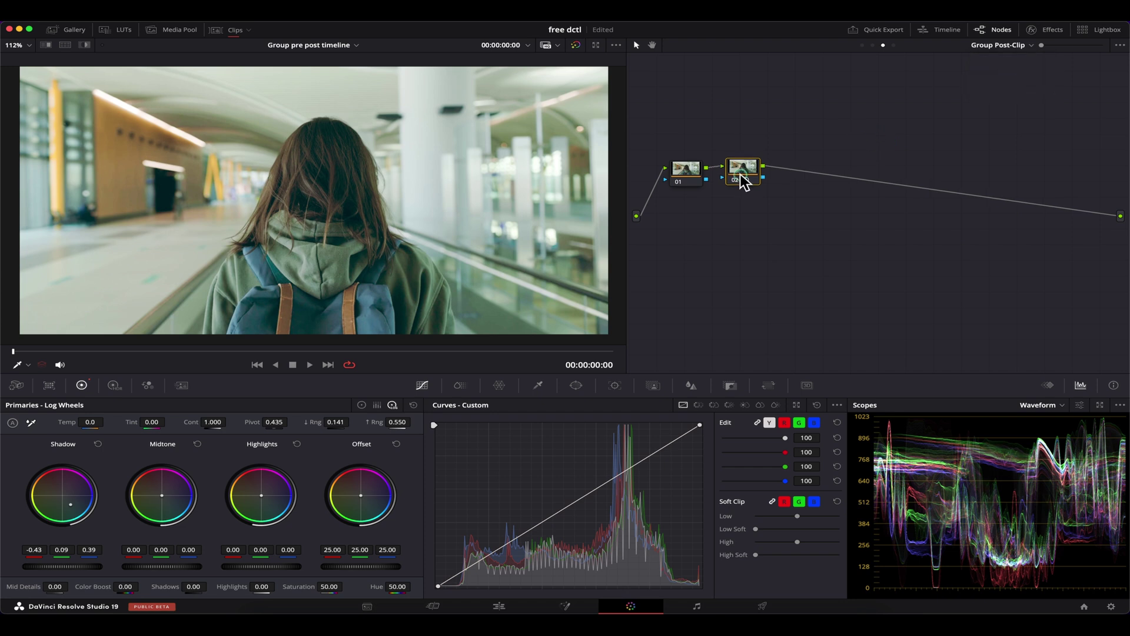
key(alt+p)
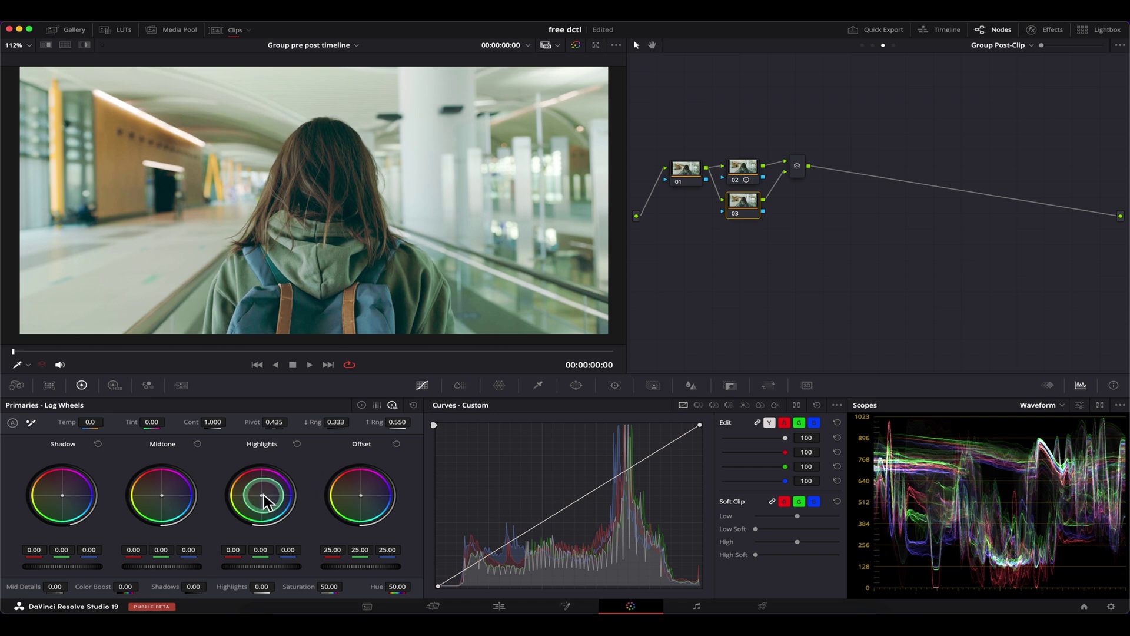
drag(263, 497, 231, 477)
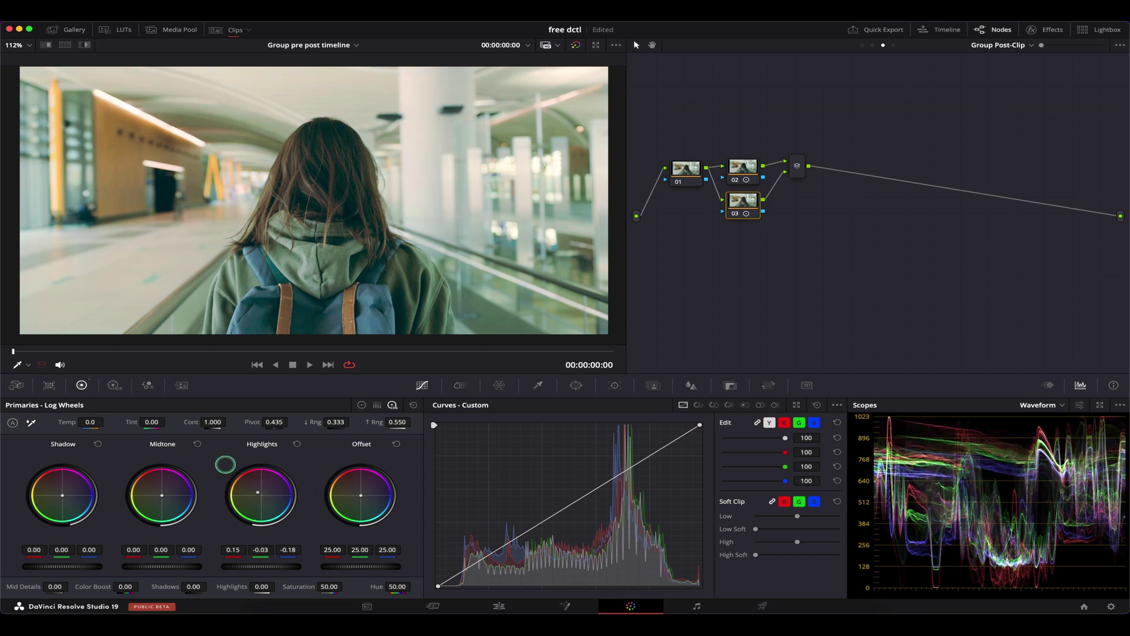
drag(391, 422, 432, 421)
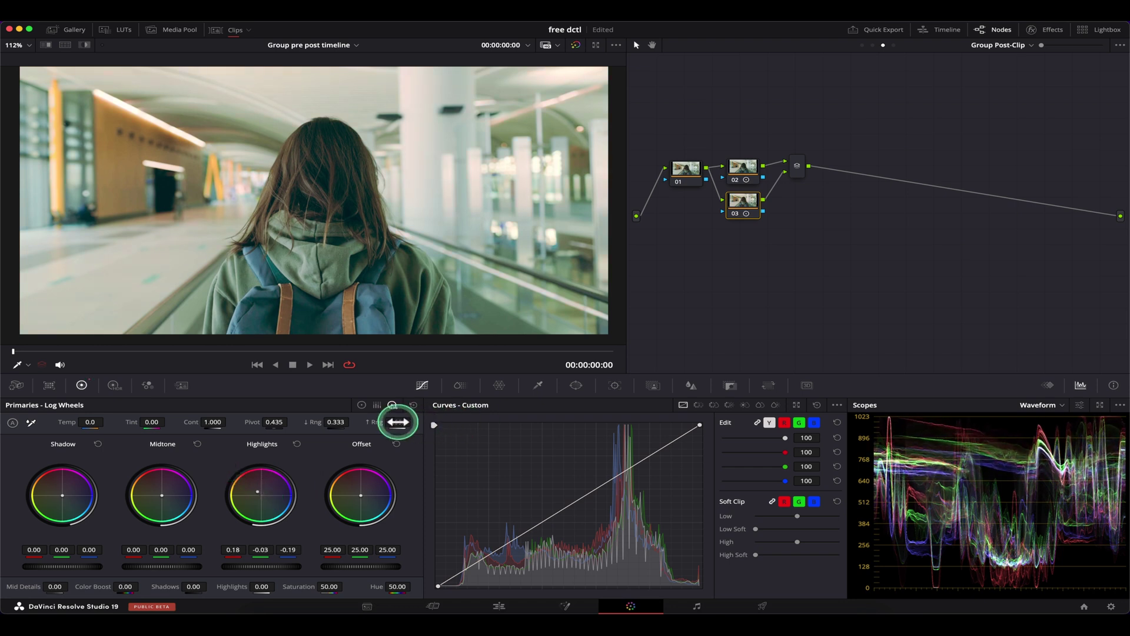
key(ctrl+shift+c)
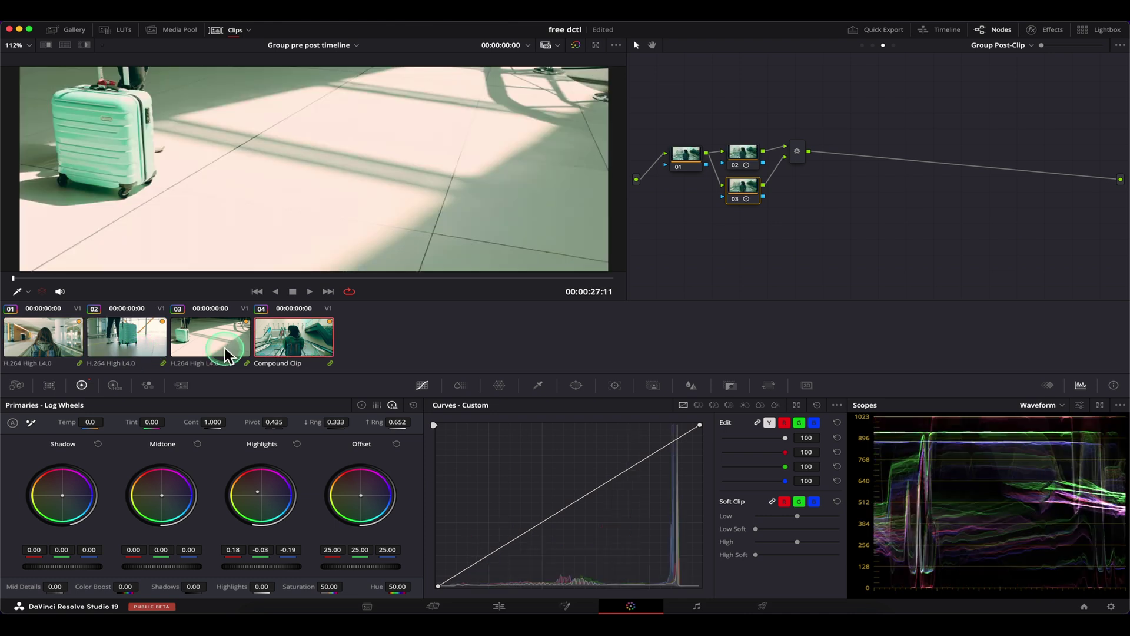
Review the group grade on clip 03, the Compound Clip 04 and the suitcase clip 02
click(210, 337)
click(763, 195)
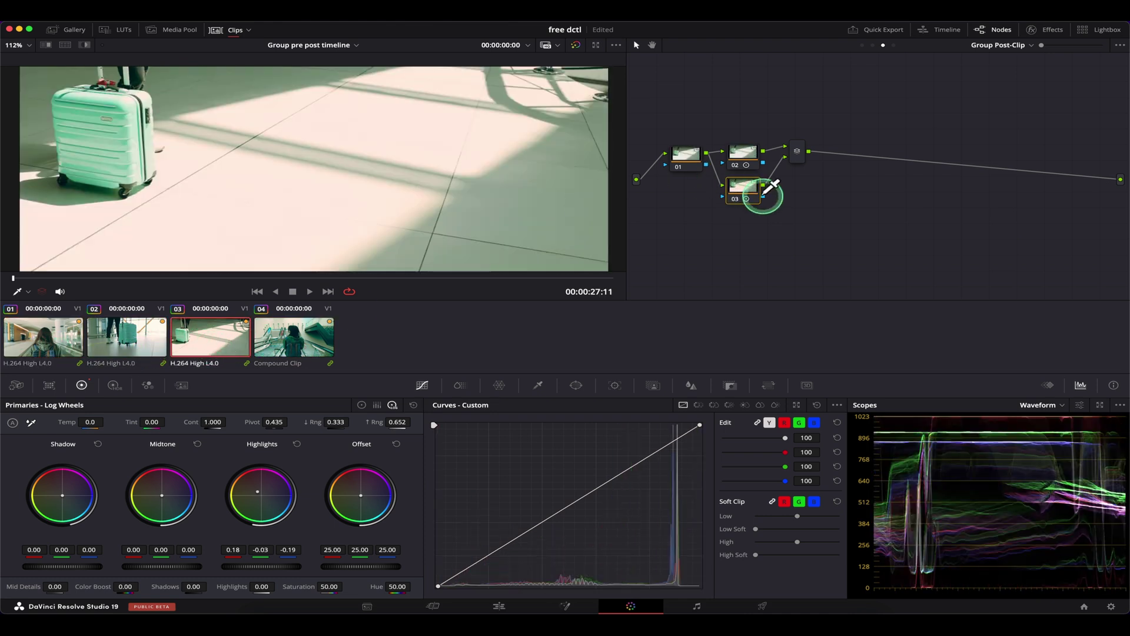
scroll(383, 215, up, 3)
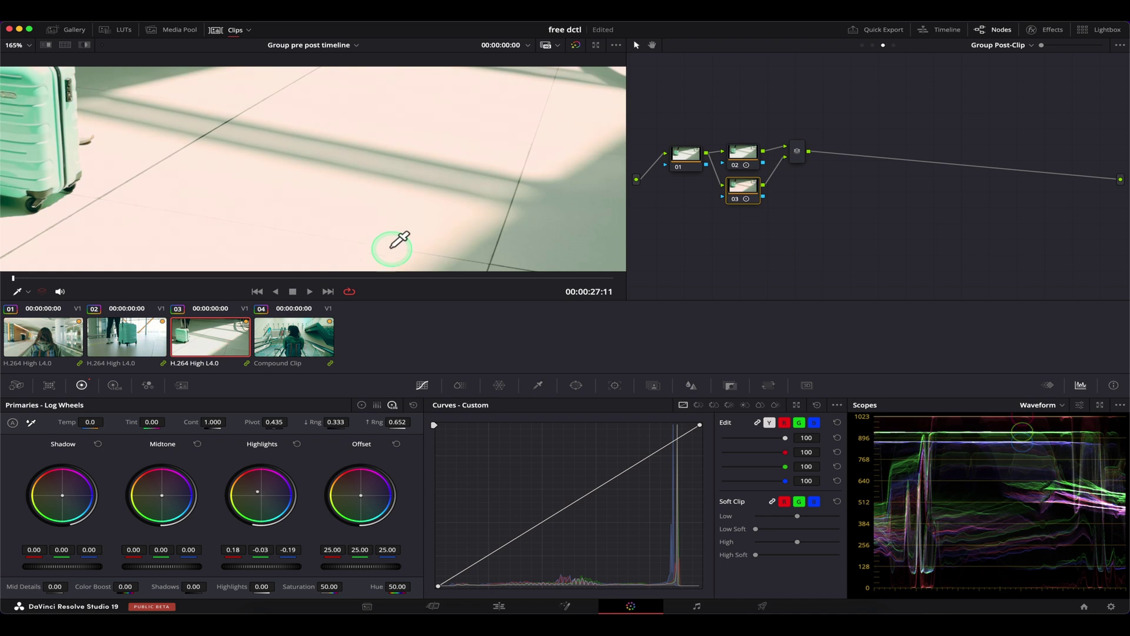
click(318, 340)
mouse_move(340, 260)
mouse_down()
mouse_move(351, 183)
mouse_move(391, 126)
mouse_up()
scroll(383, 169, up, 1)
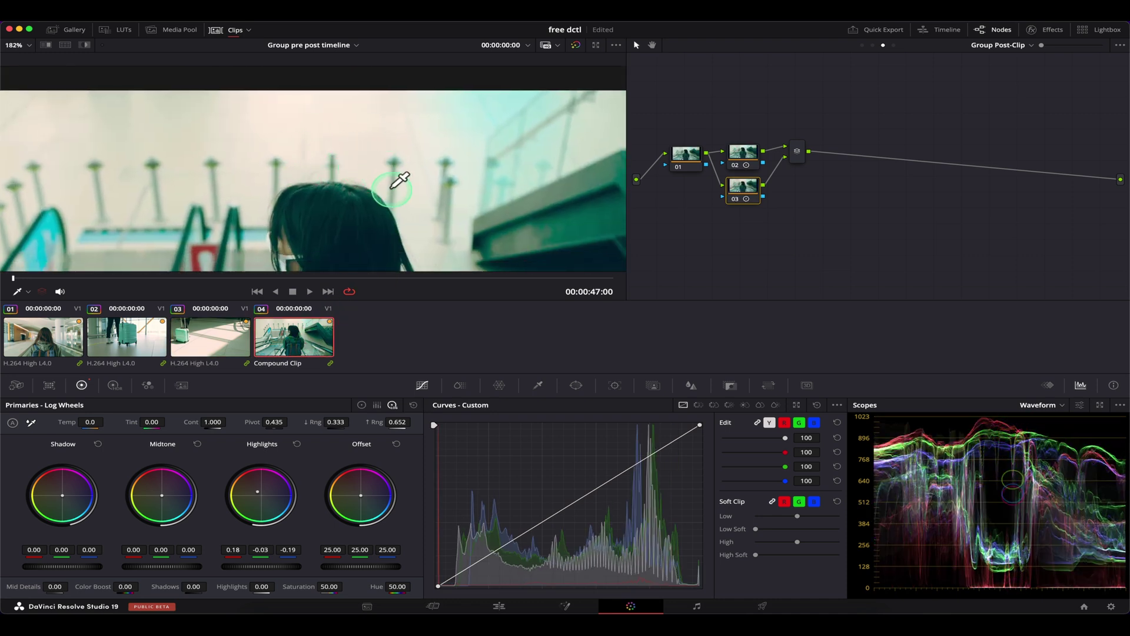
click(157, 337)
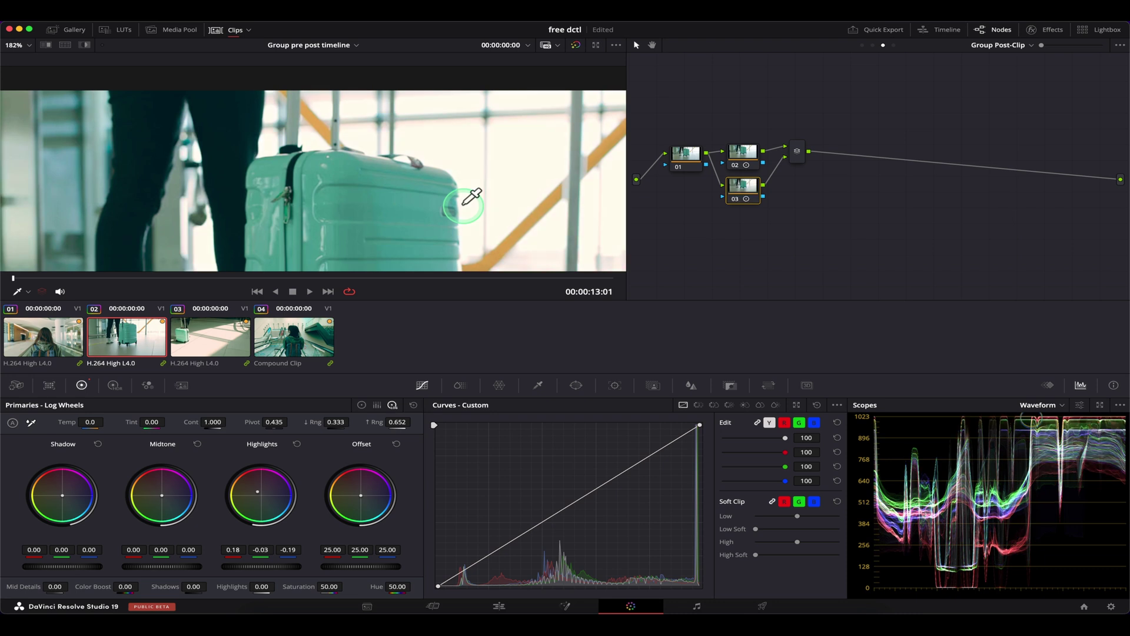
scroll(372, 246, down, 2)
Check clips 01, 02 and 04, return to the first clip, and show all four in Lightbox
click(58, 343)
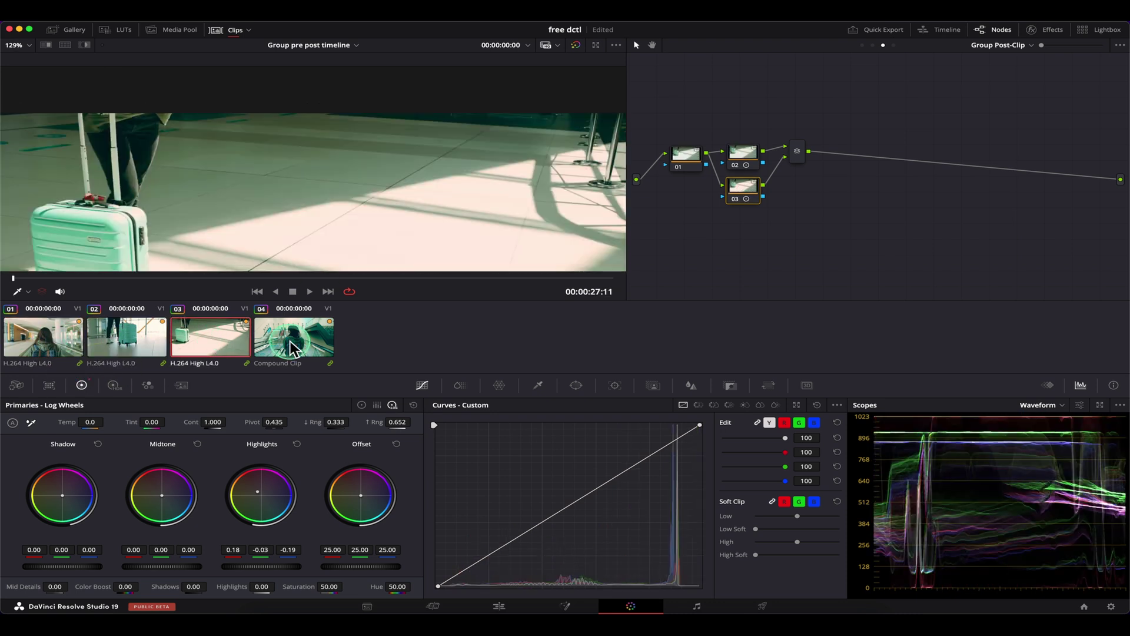
scroll(406, 206, down, 2)
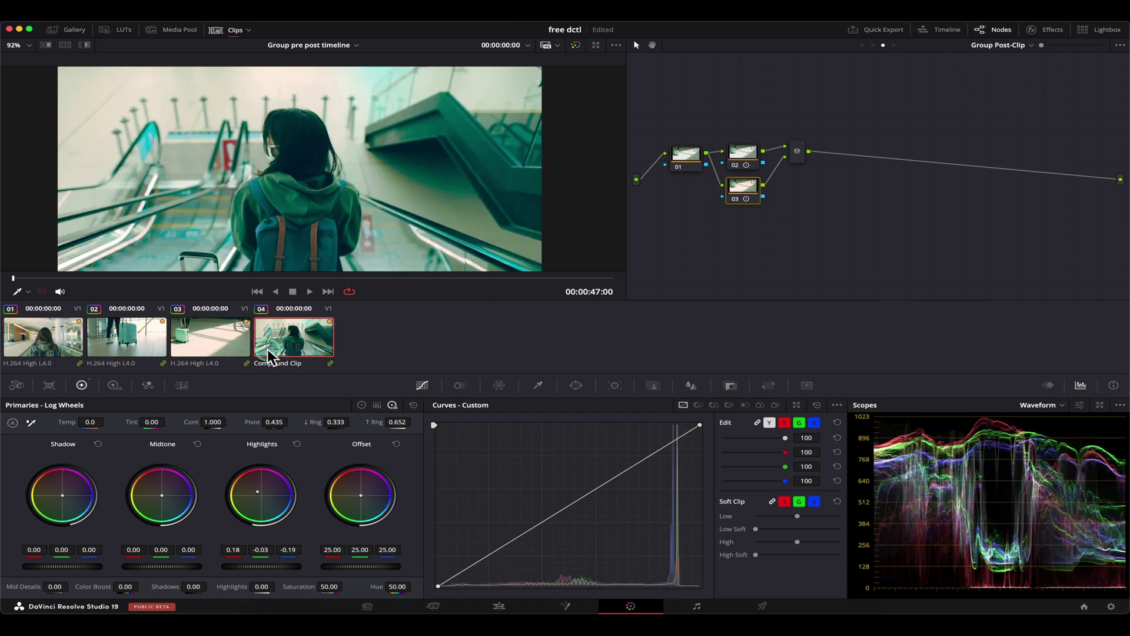
click(94, 349)
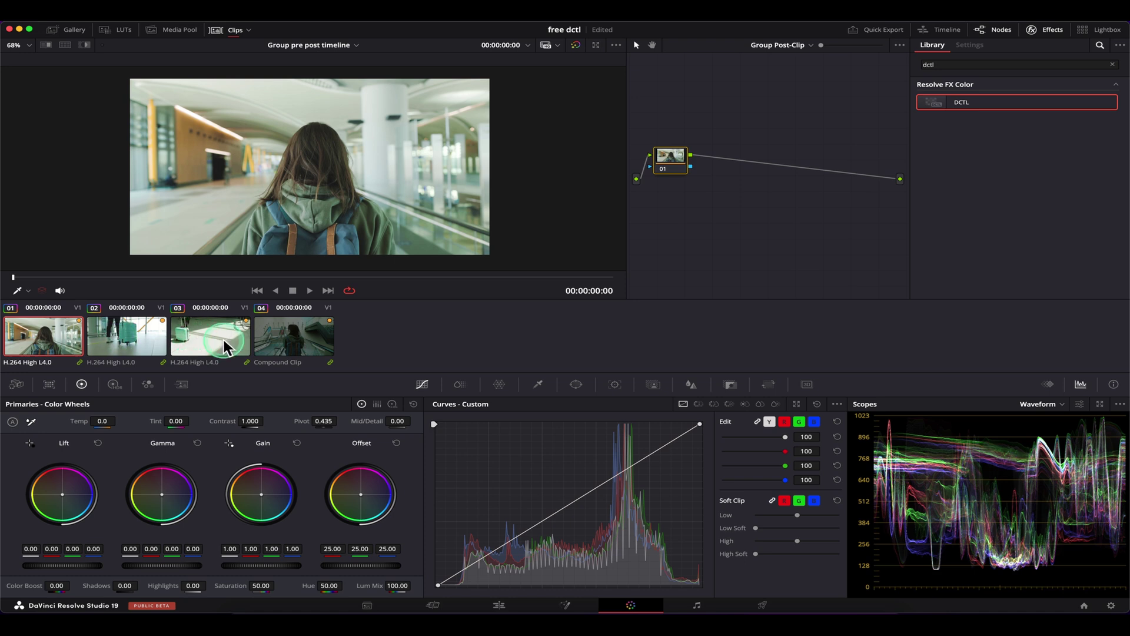
click(294, 345)
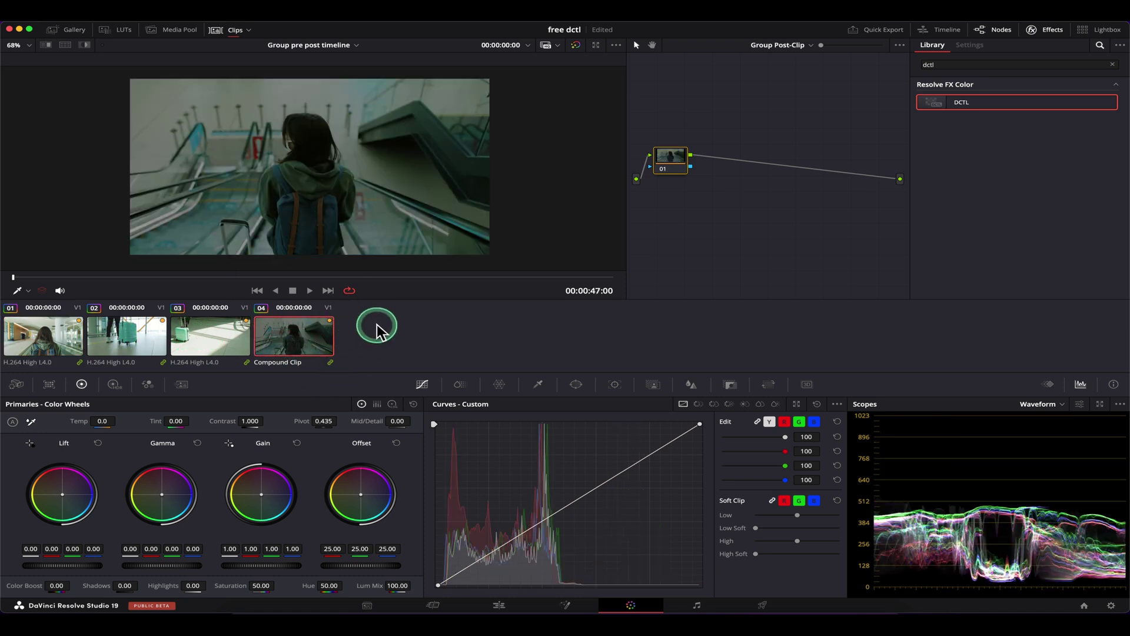
key(Home)
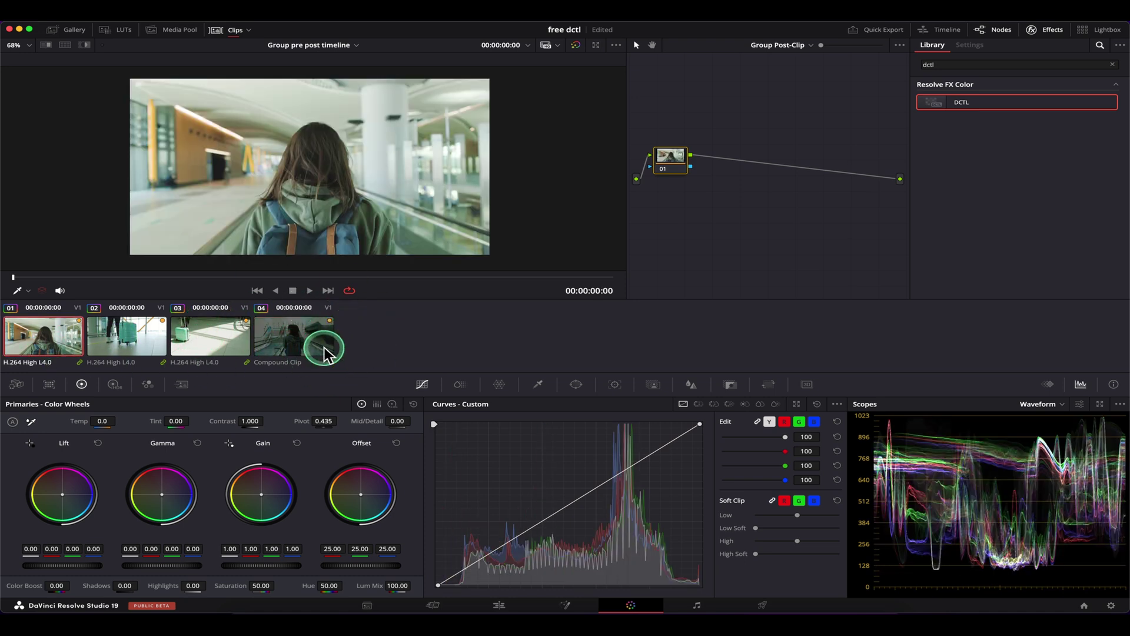
click(1098, 31)
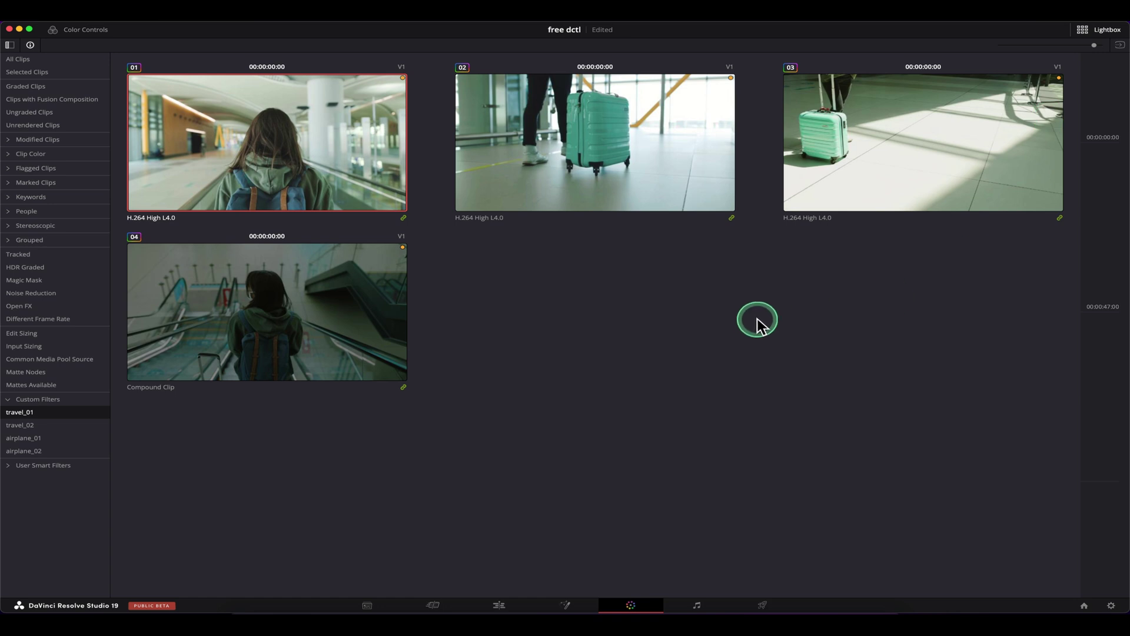
Step through the Lightbox clips to Compound Clip 04 and brighten it with more Gain
click(572, 207)
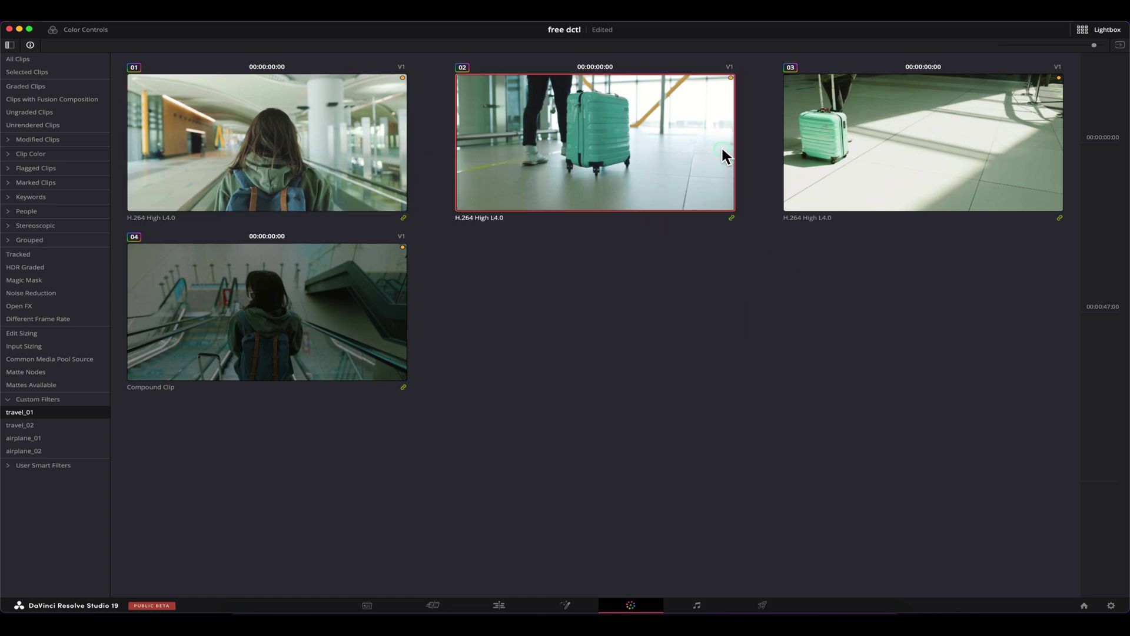
key(Down)
click(573, 167)
click(874, 155)
click(301, 147)
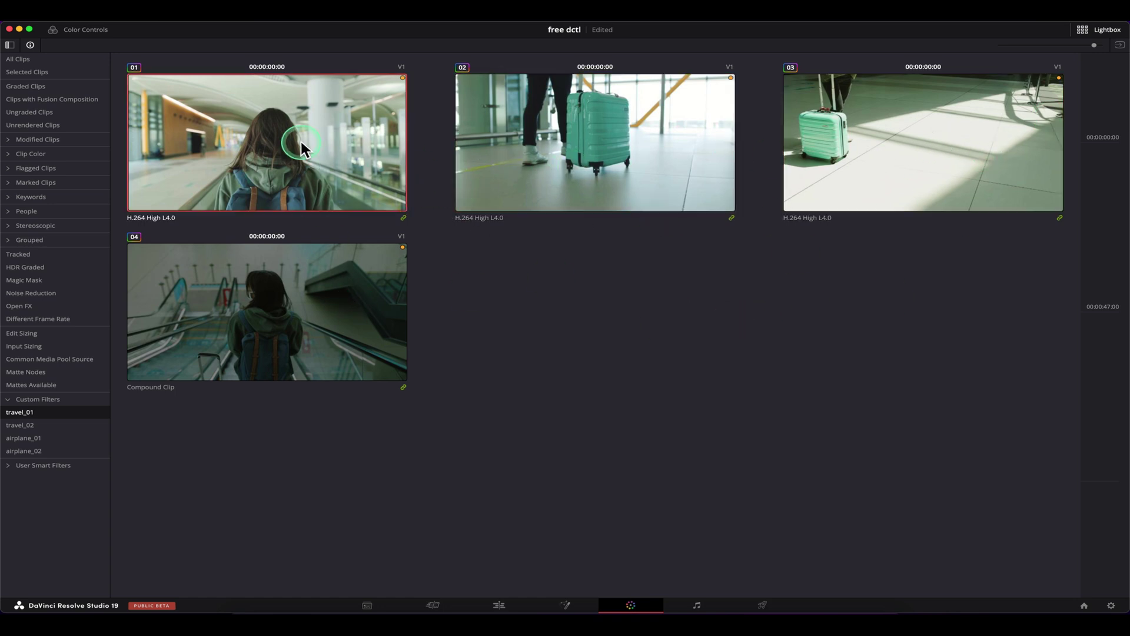
click(867, 136)
click(316, 286)
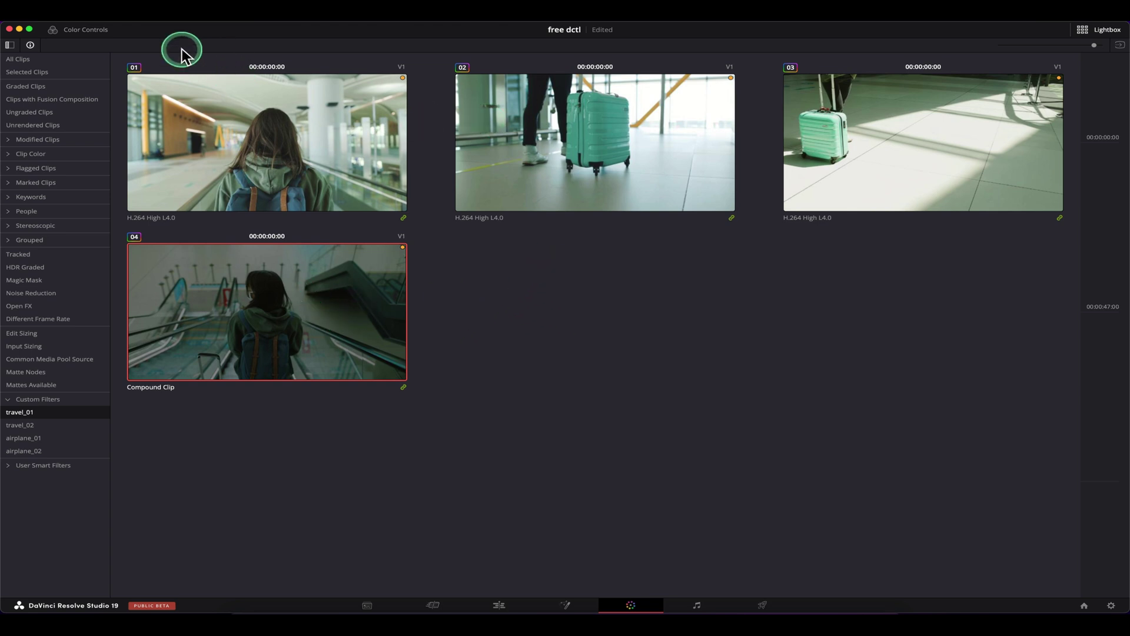
click(83, 37)
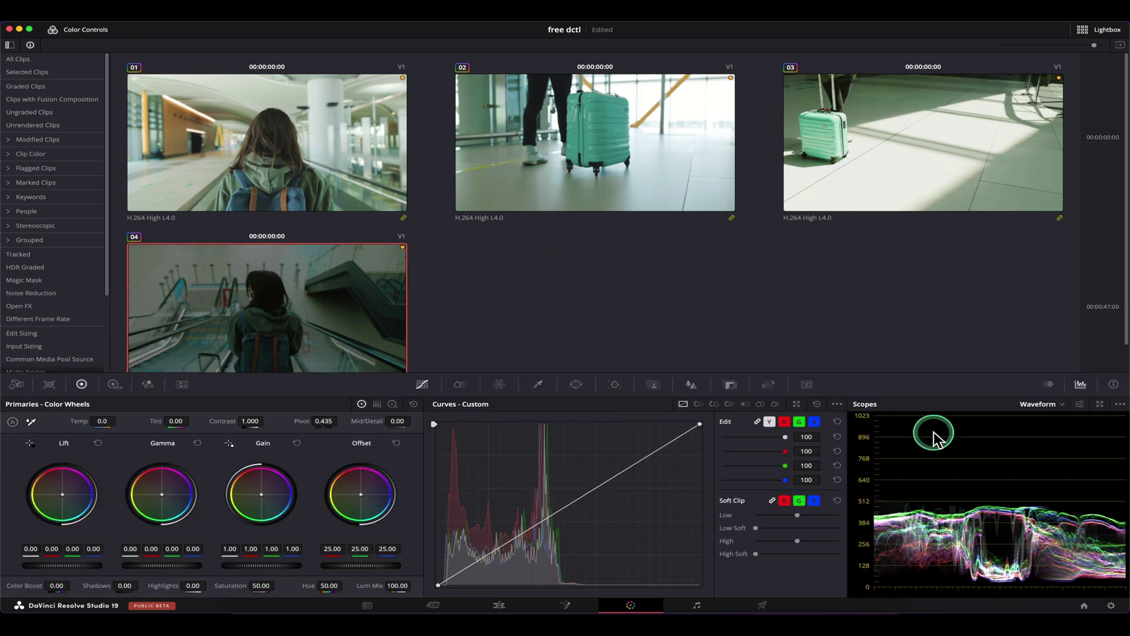
click(207, 583)
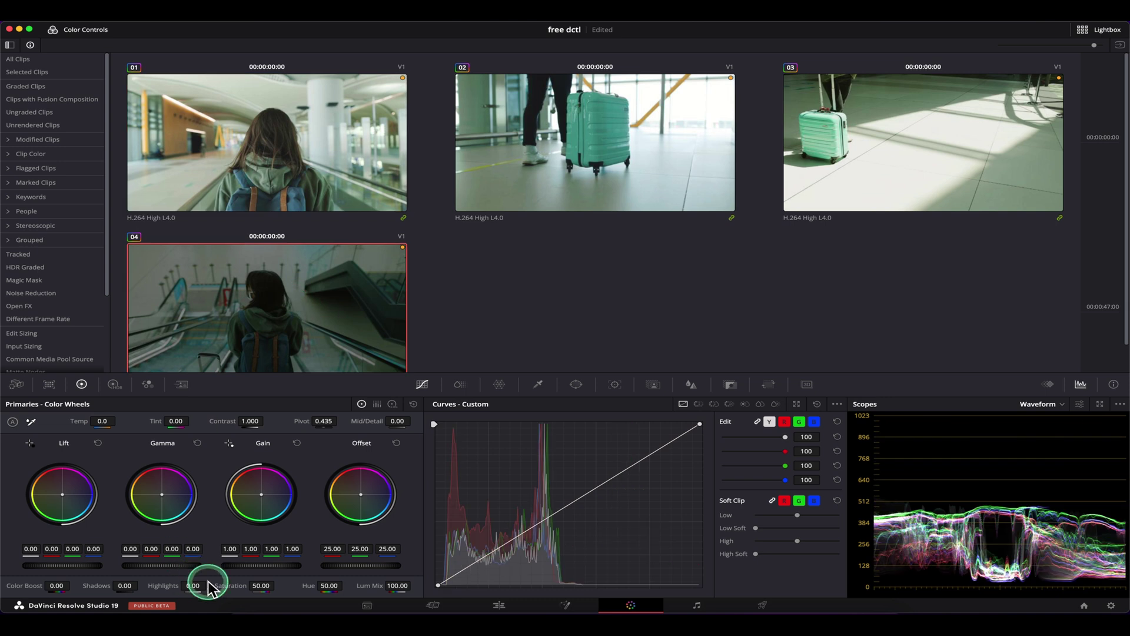
mouse_move(245, 564)
mouse_down()
mouse_move(600, 552)
mouse_move(869, 152)
mouse_up()
Compare the grades of clips 01, 02, 03 and 04 side by side in Lightbox
click(354, 171)
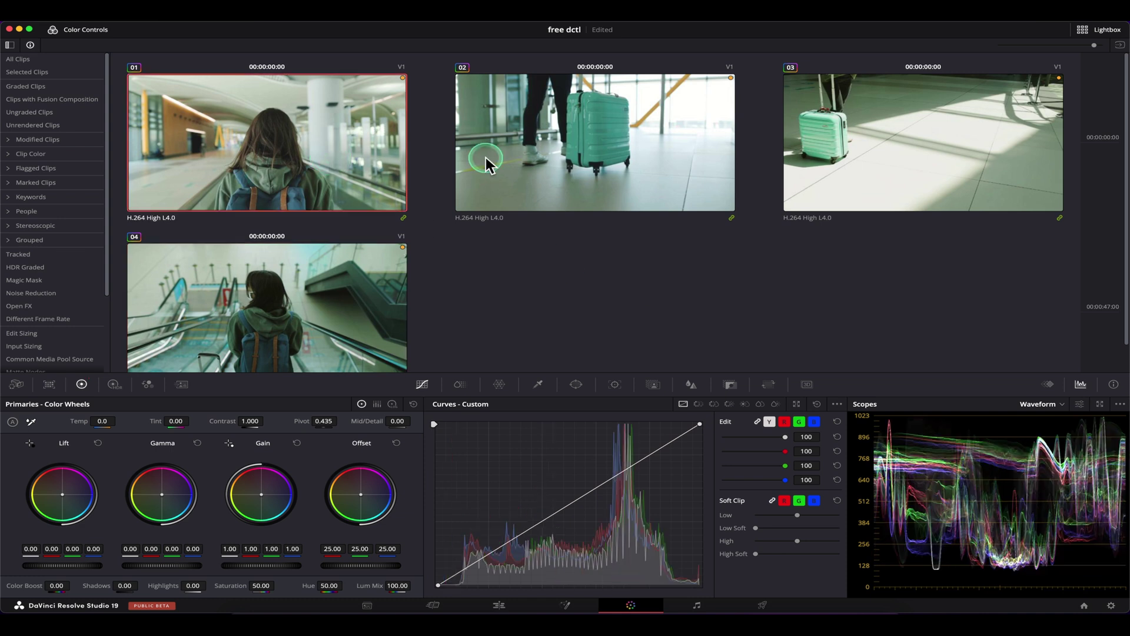
click(901, 147)
click(282, 282)
click(663, 159)
click(883, 147)
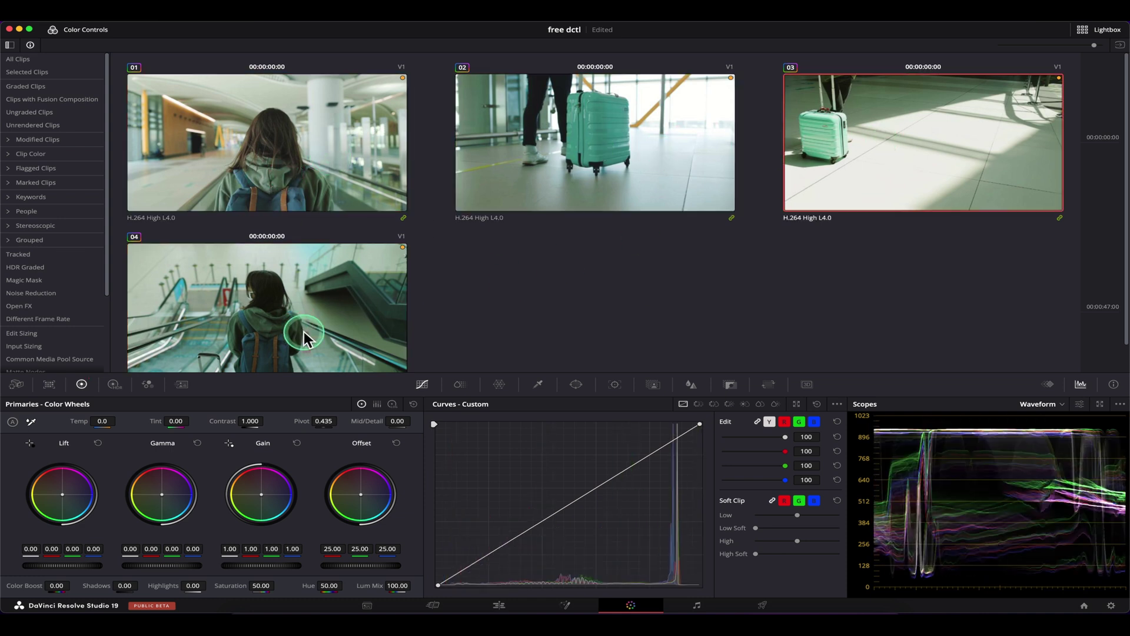
click(288, 189)
click(293, 307)
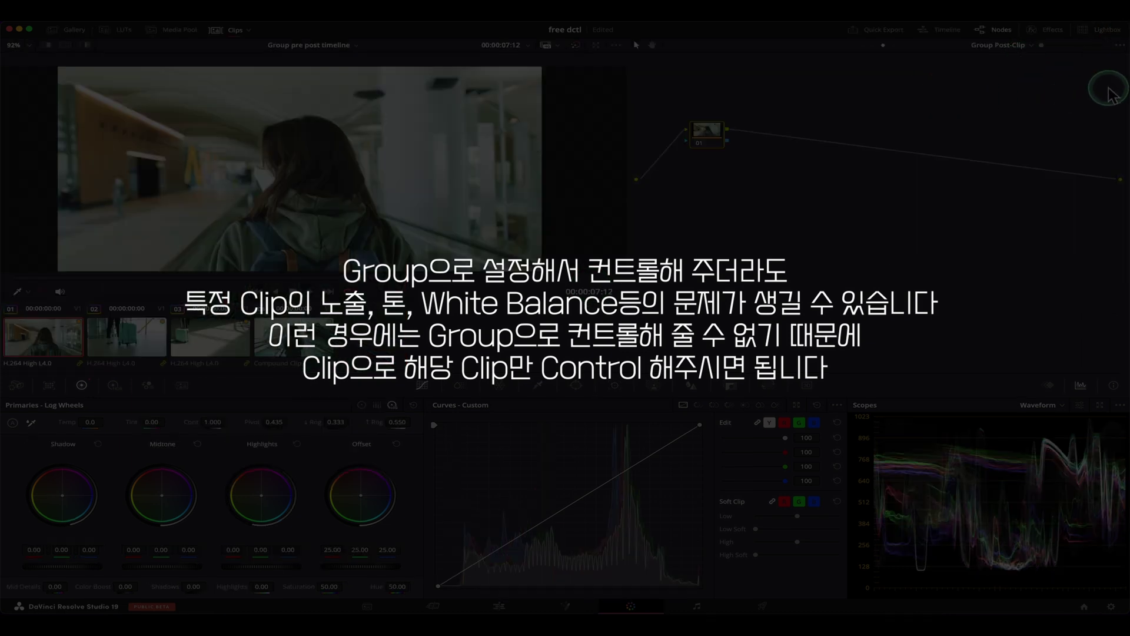
Open the Group Post-Clip level dropdown at the top right of the Node Editor
click(1027, 45)
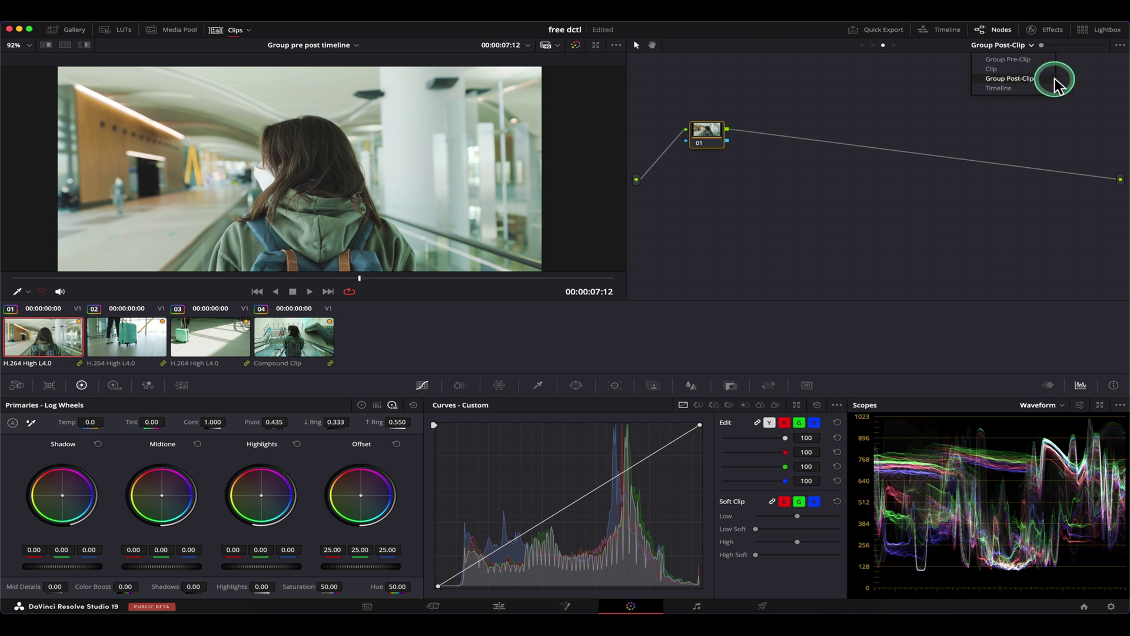
Switch to Clip level, view the own nodes of clips 03 and 02, then open the Clips filter
click(992, 69)
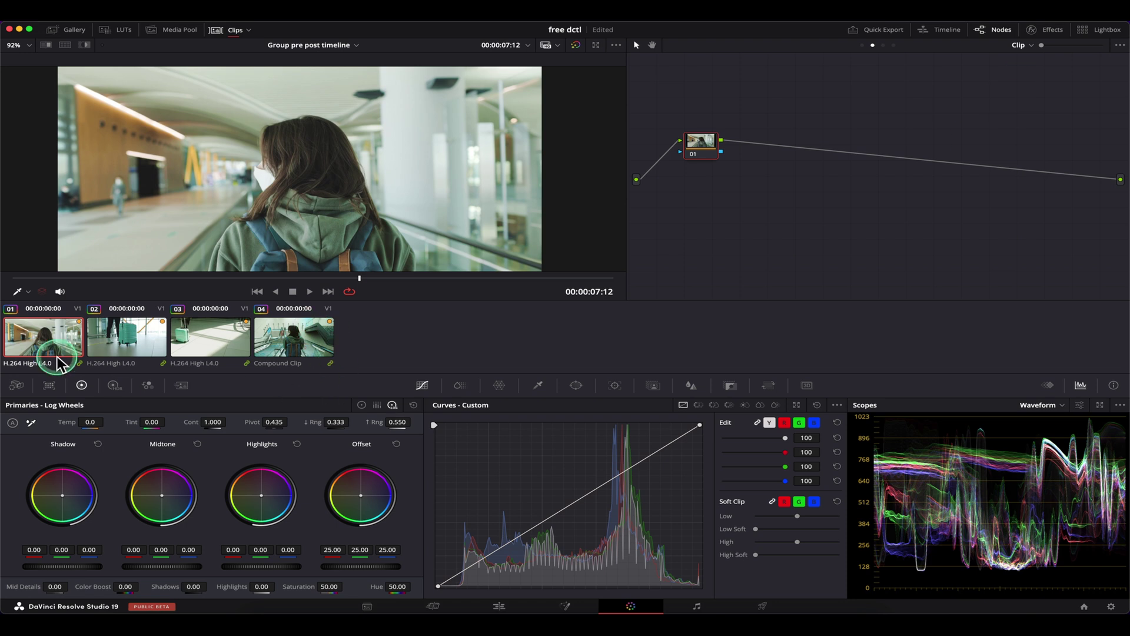
click(203, 349)
click(141, 352)
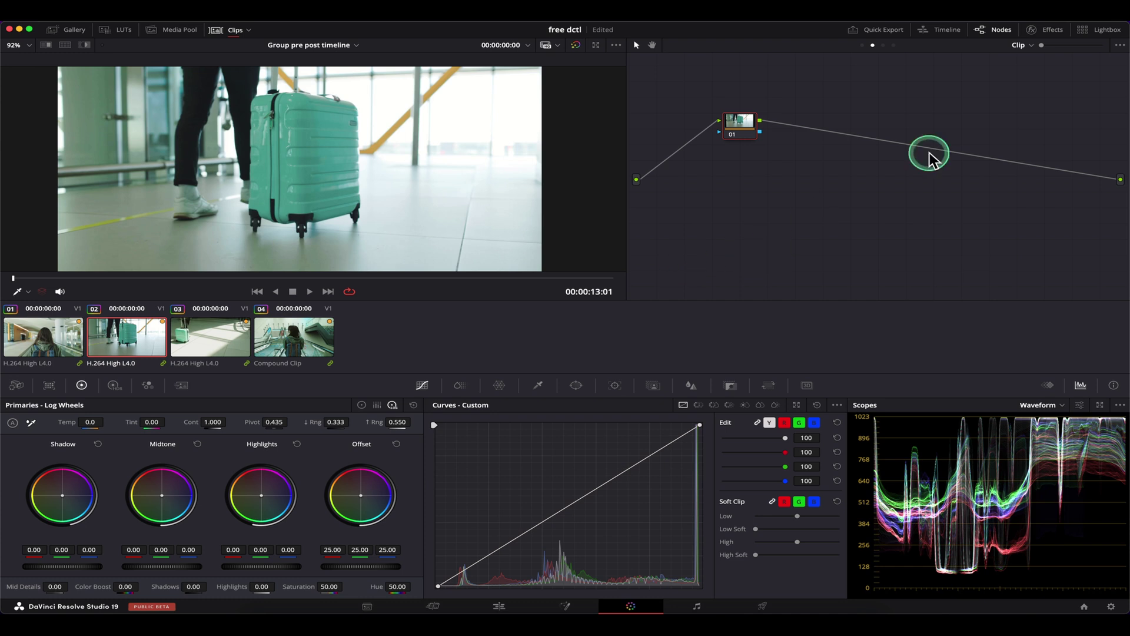
click(1022, 46)
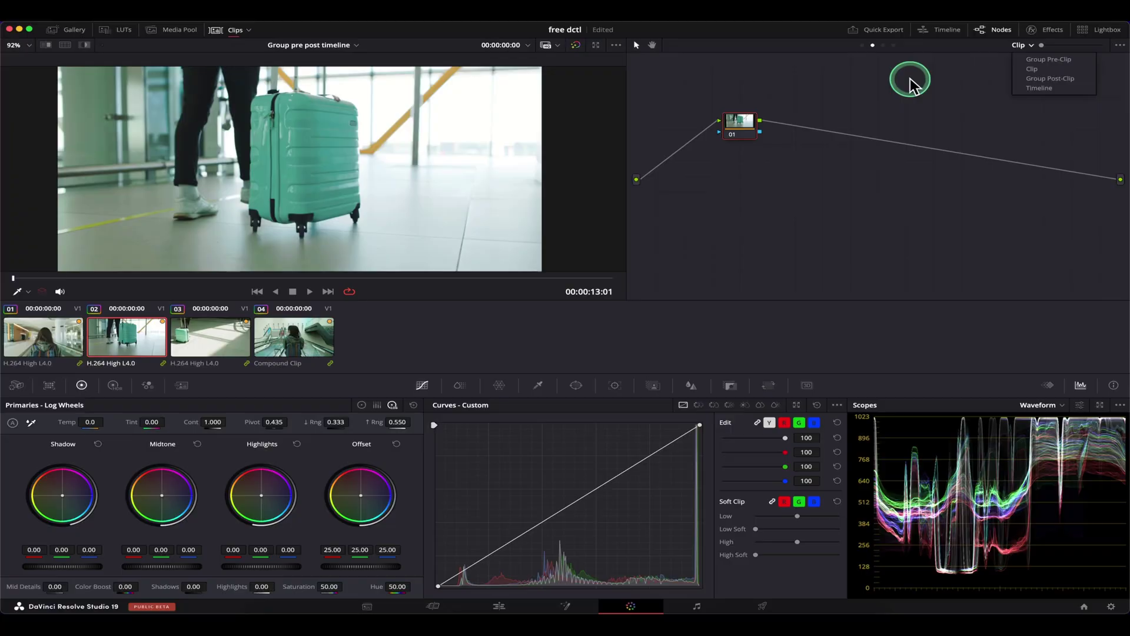
click(909, 82)
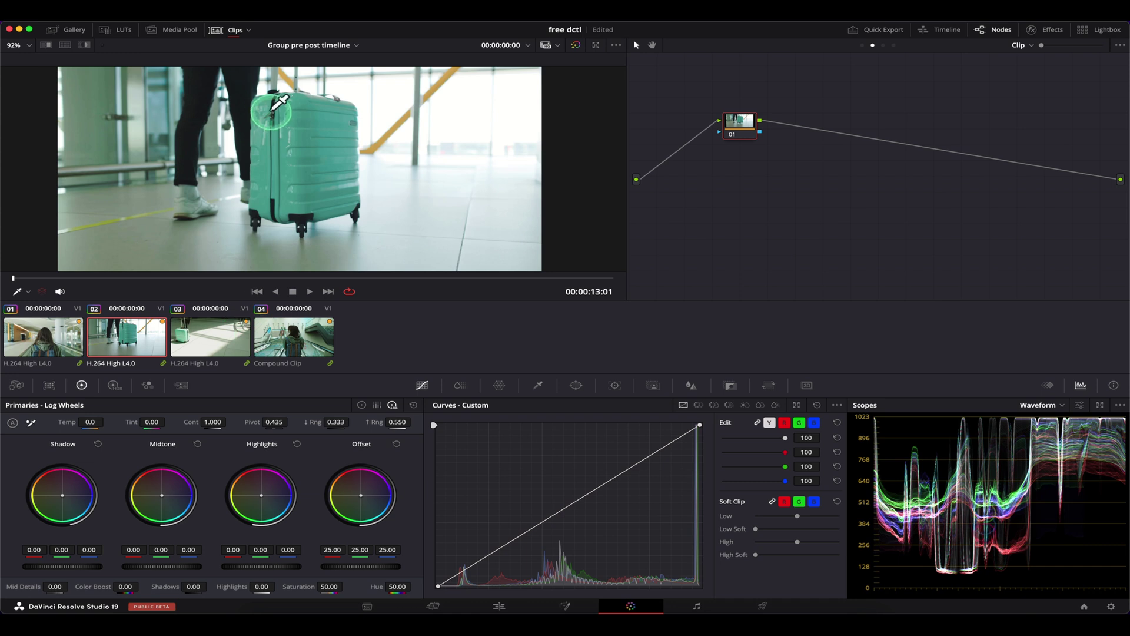
click(251, 28)
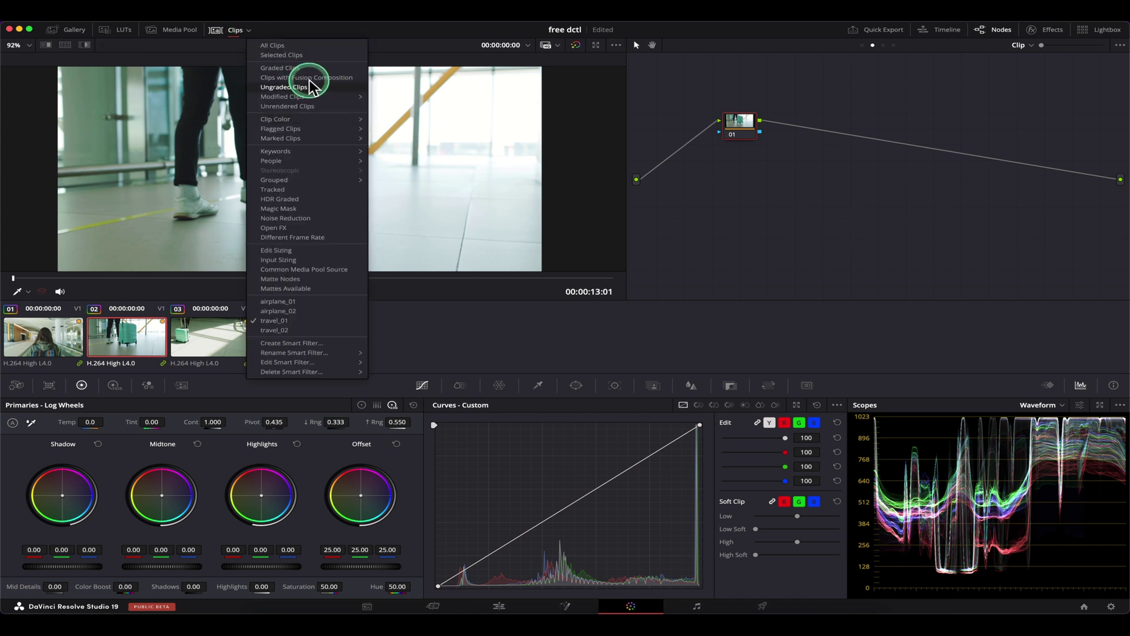
Clear the filter to show all eight clips and switch the node graph to Timeline level
click(289, 45)
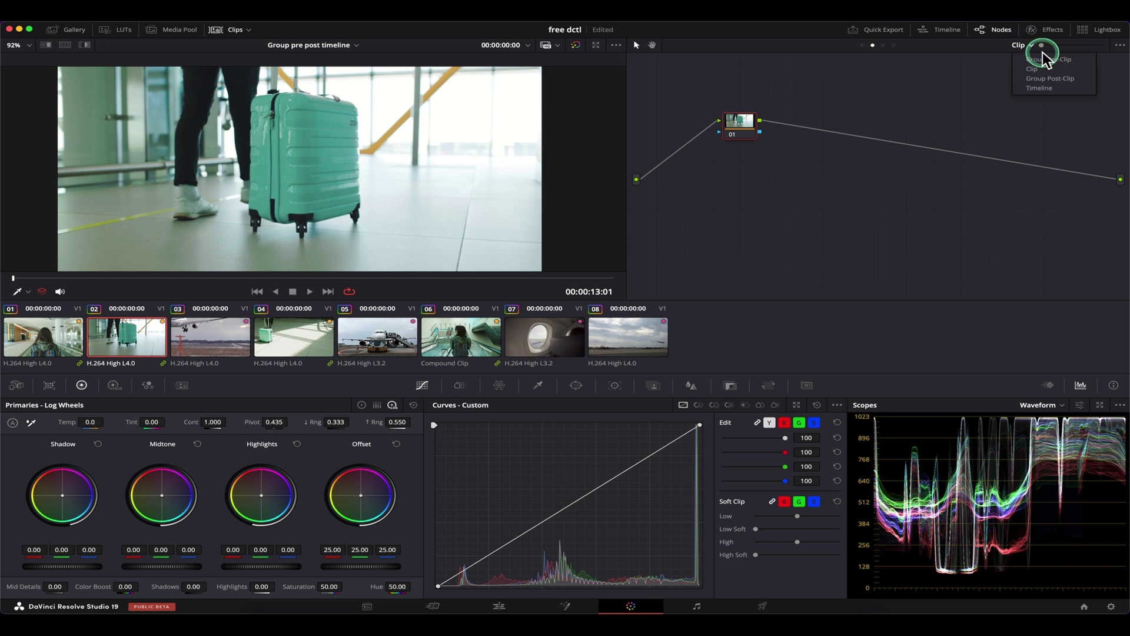
click(1039, 88)
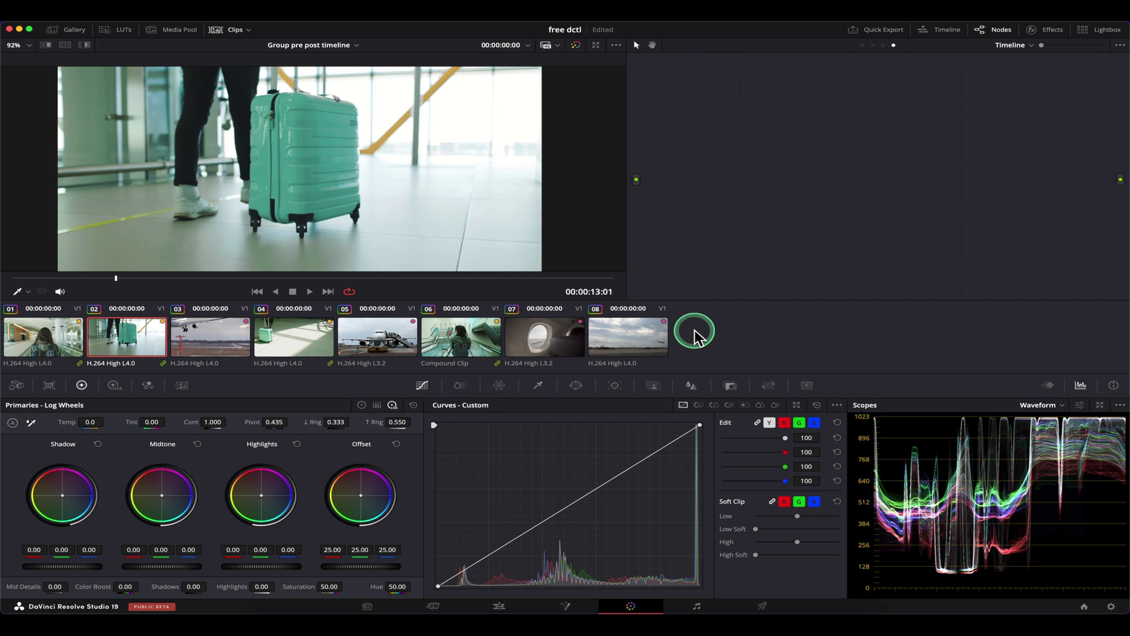
Add a corrector node 01 to the Timeline graph and connect it to the output
right_click(726, 203)
mouse_move(765, 215)
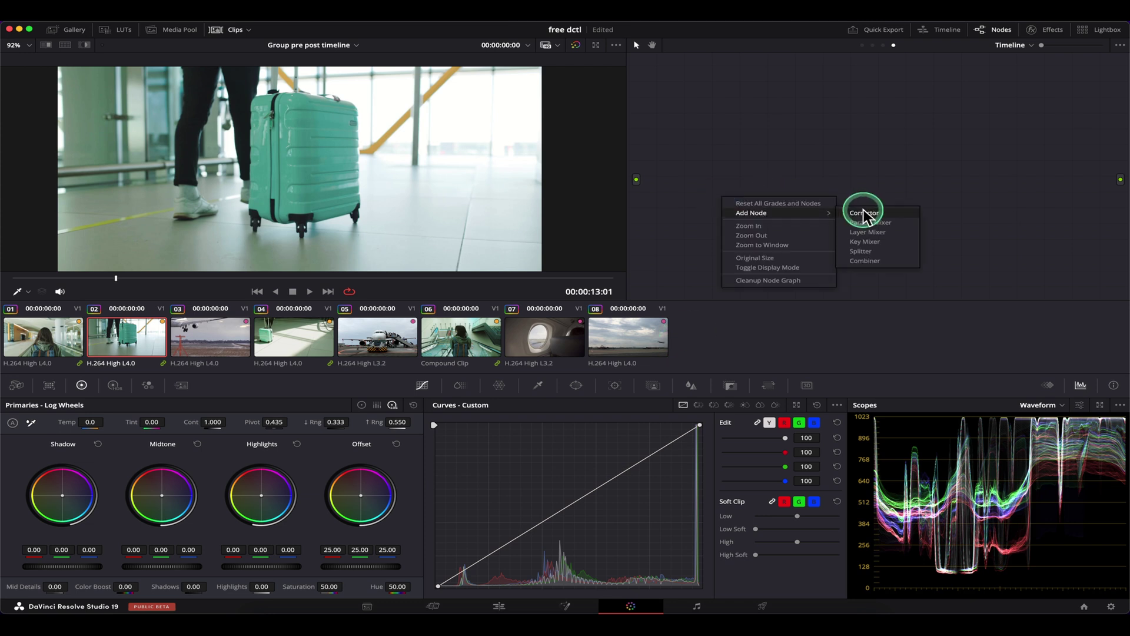
click(860, 216)
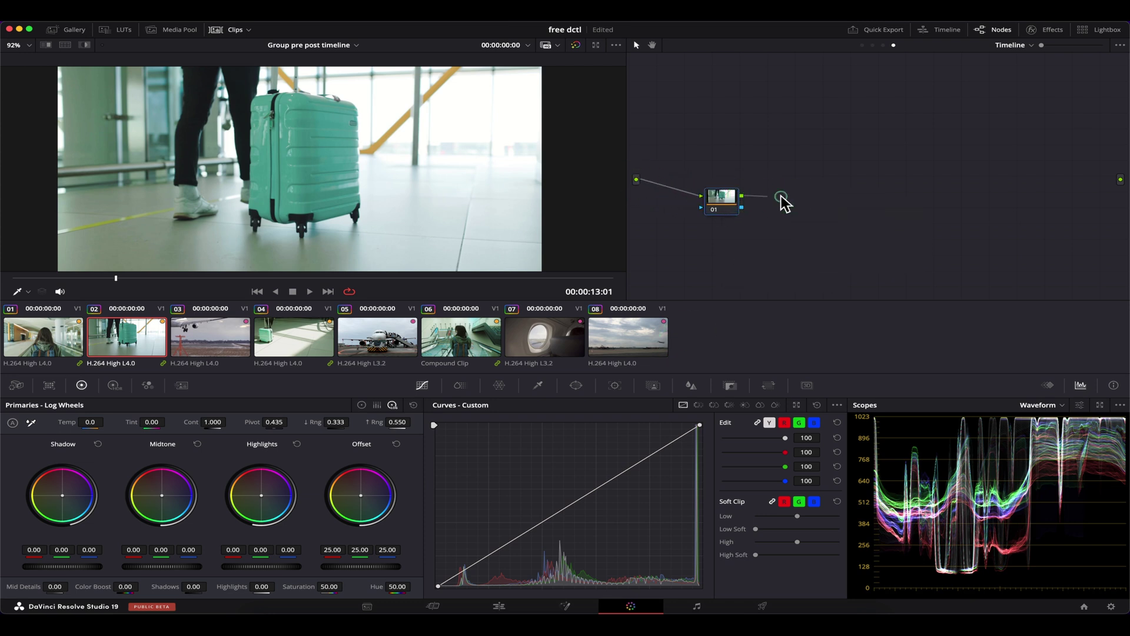
drag(781, 203, 1120, 179)
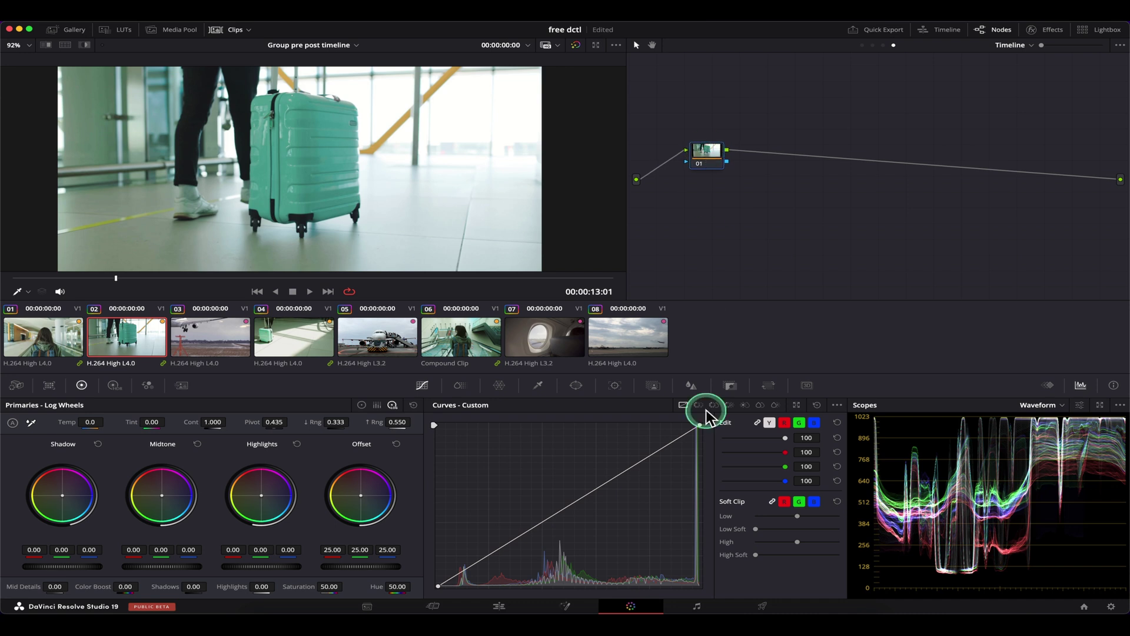
Give node 01 an inverted, soft, wide elliptical Circle window: size 64.44, aspect 68.39, softness 8.98
click(573, 386)
click(475, 473)
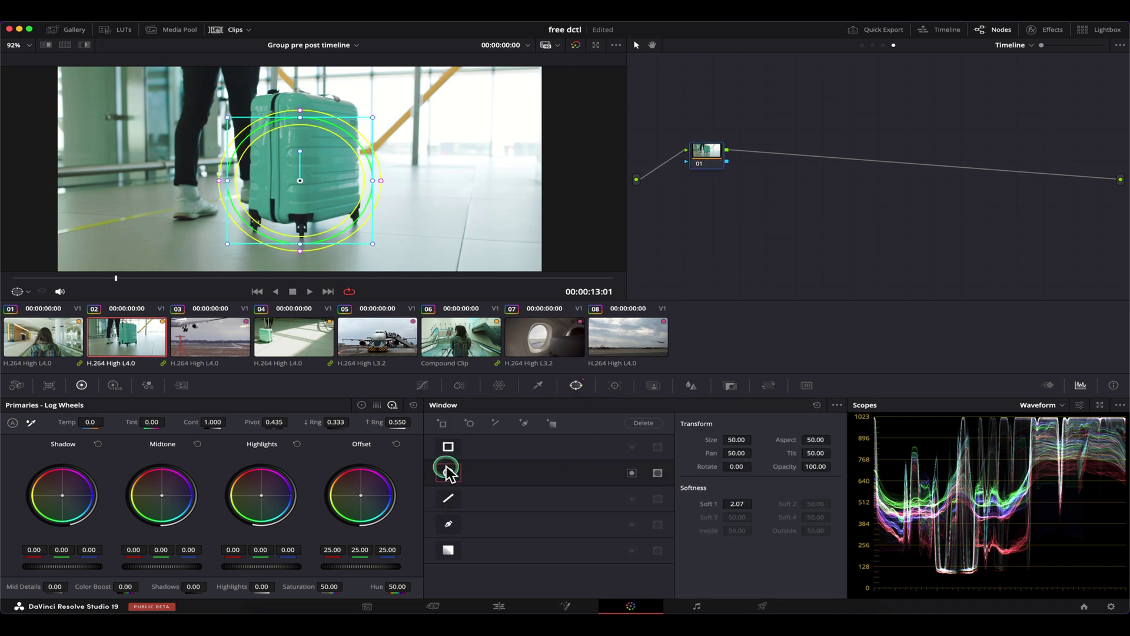
drag(372, 185, 542, 182)
scroll(411, 191, down, 3)
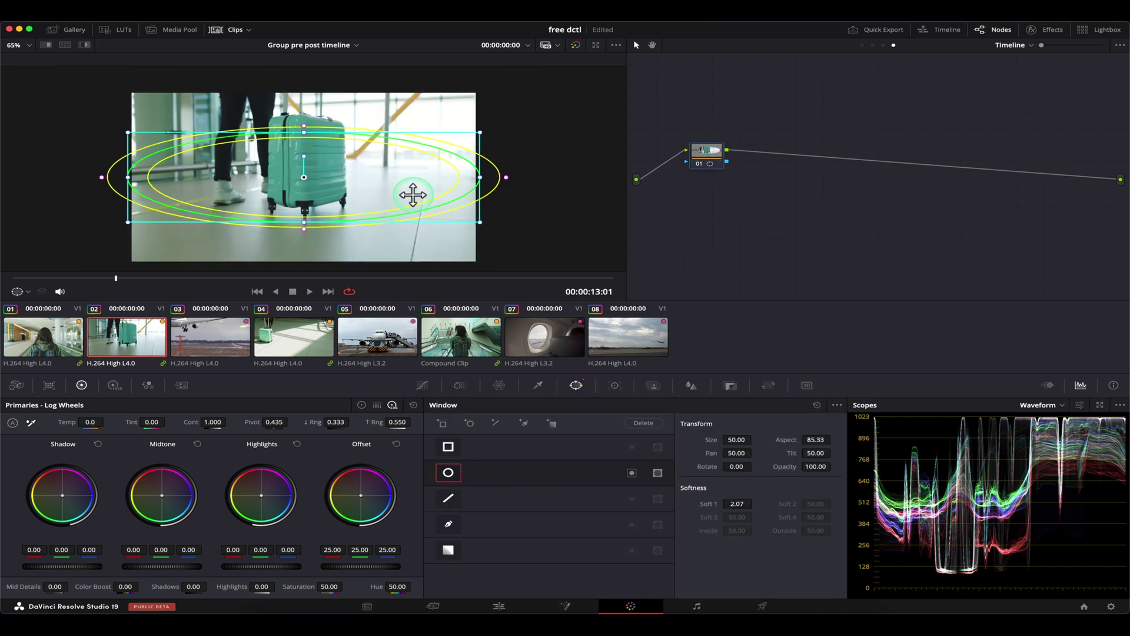
key(shift+h)
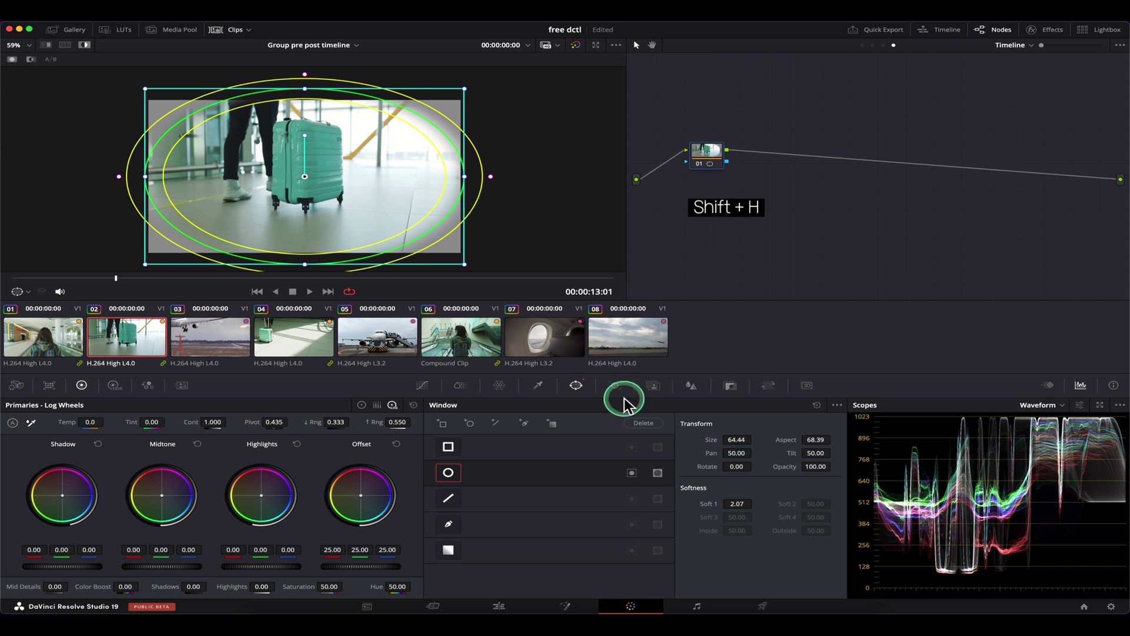
click(631, 472)
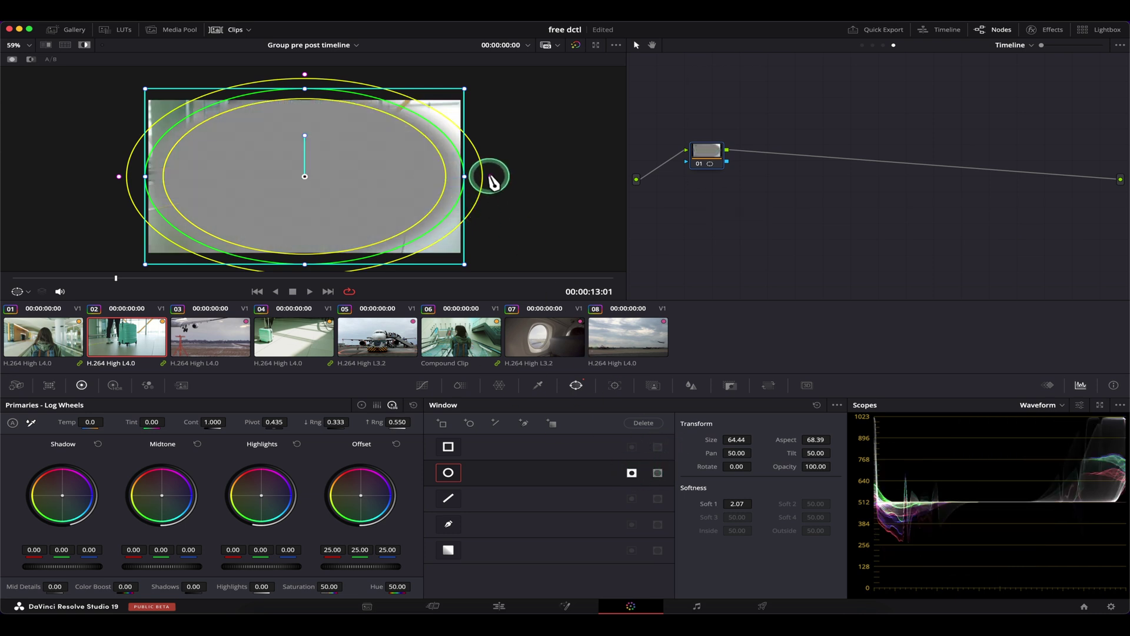
mouse_move(491, 177)
mouse_down()
mouse_move(556, 177)
mouse_move(542, 179)
mouse_up()
Hide the window outlines in the viewer and turn off the Shift+H highlight preview
scroll(364, 232, down, 1)
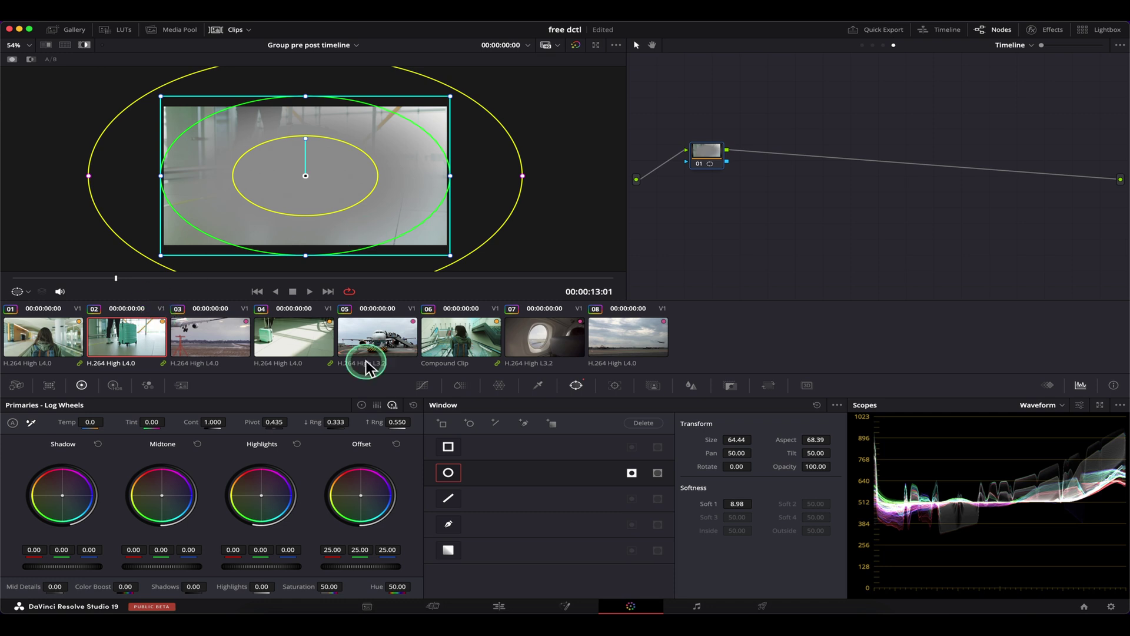
click(24, 291)
click(42, 322)
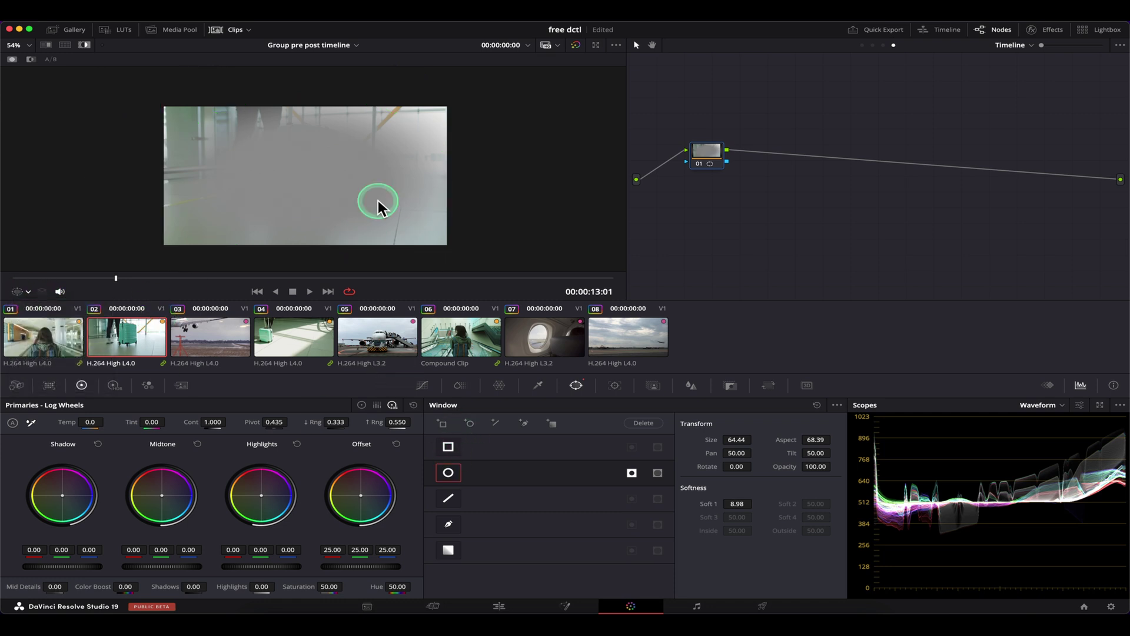
scroll(423, 177, up, 2)
key(shift+h)
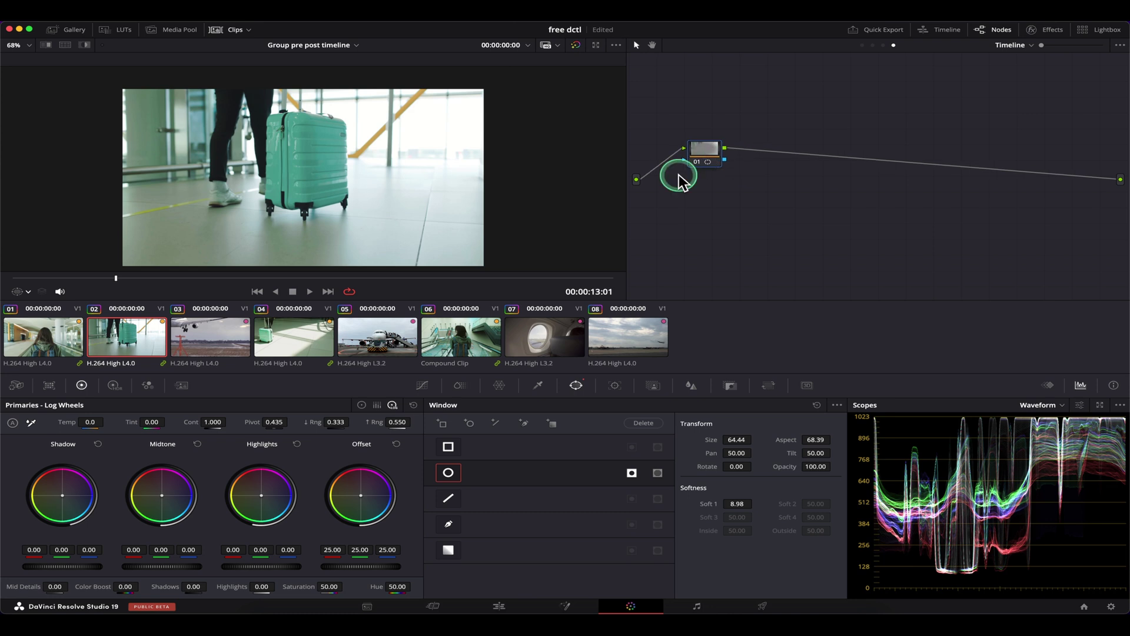
Pull a curve point down on node 01, then step through the clips to check the vignette
click(422, 385)
click(564, 516)
drag(564, 517, 569, 533)
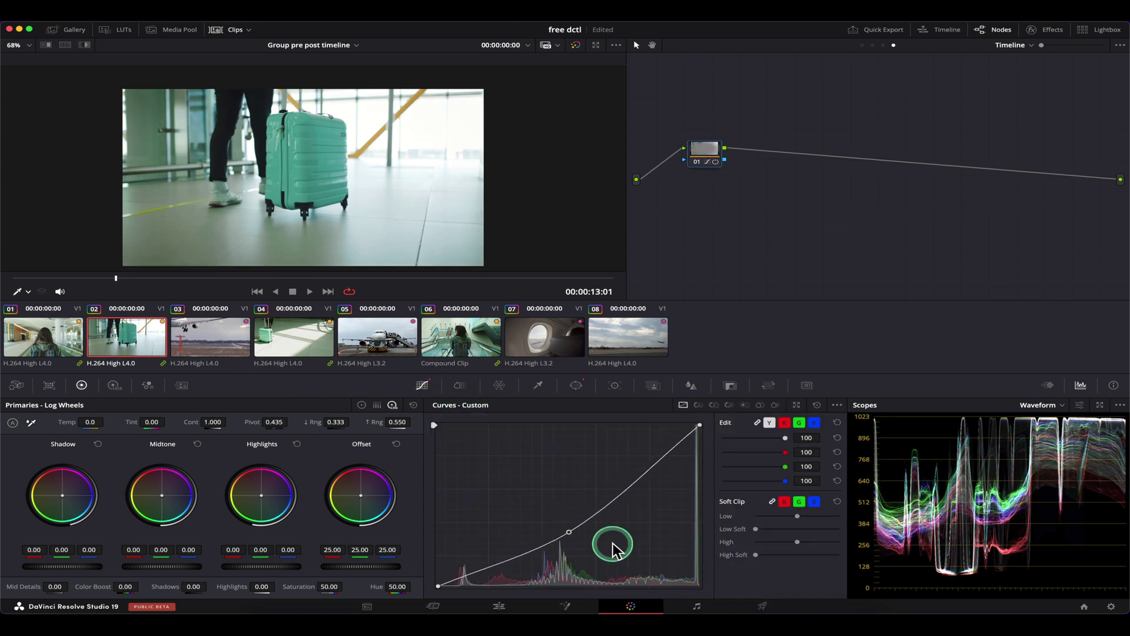
key(Down)
key(Down)
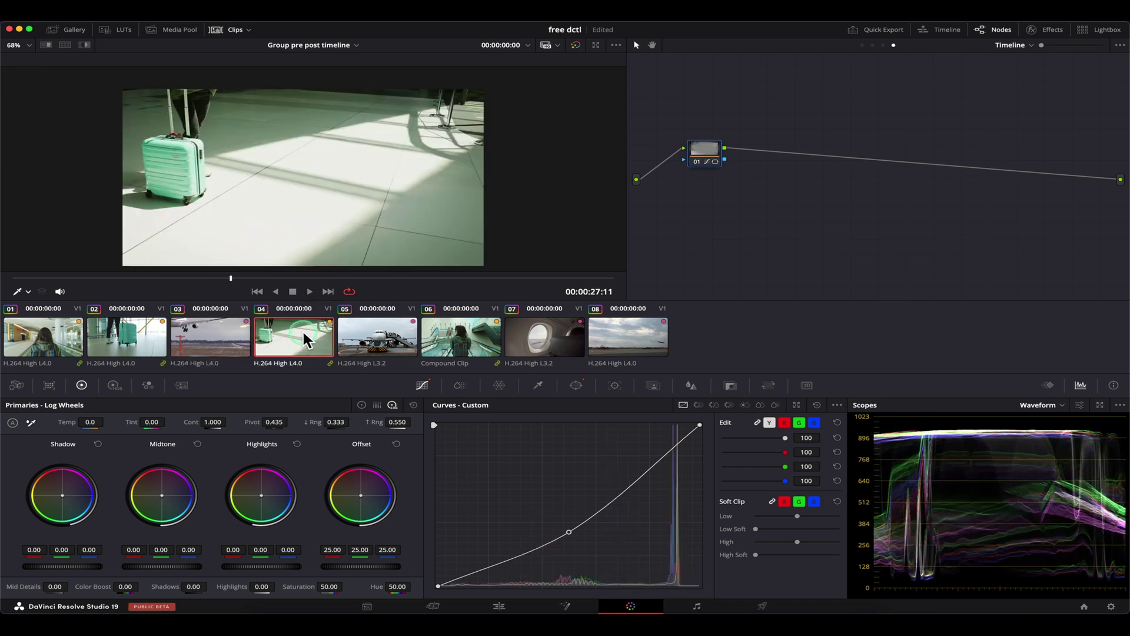
key(Down)
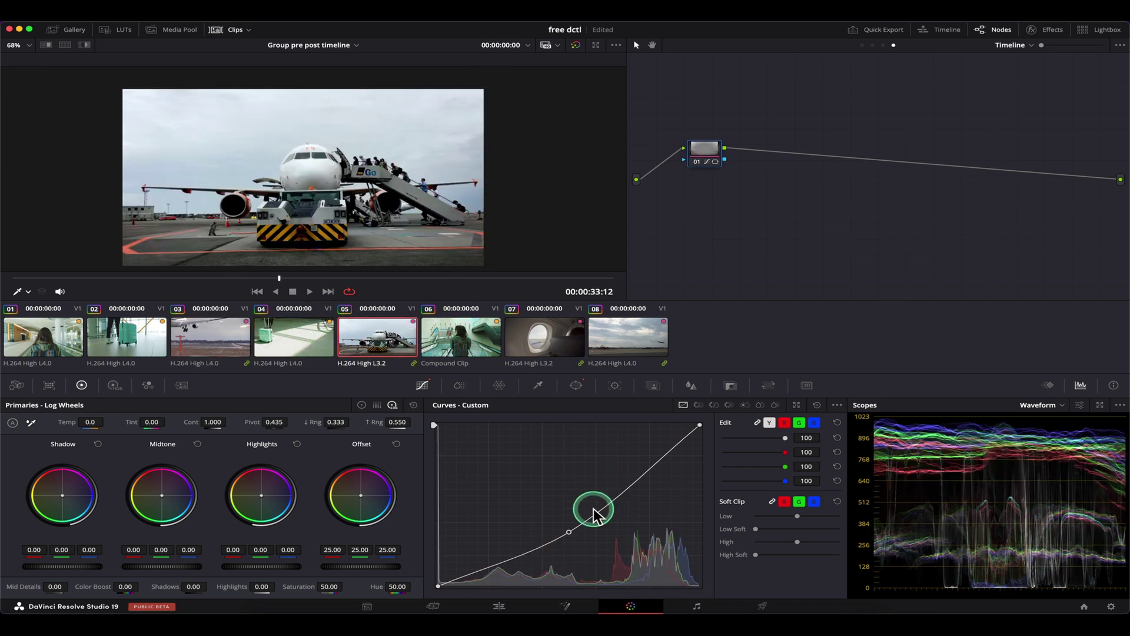
key(Home)
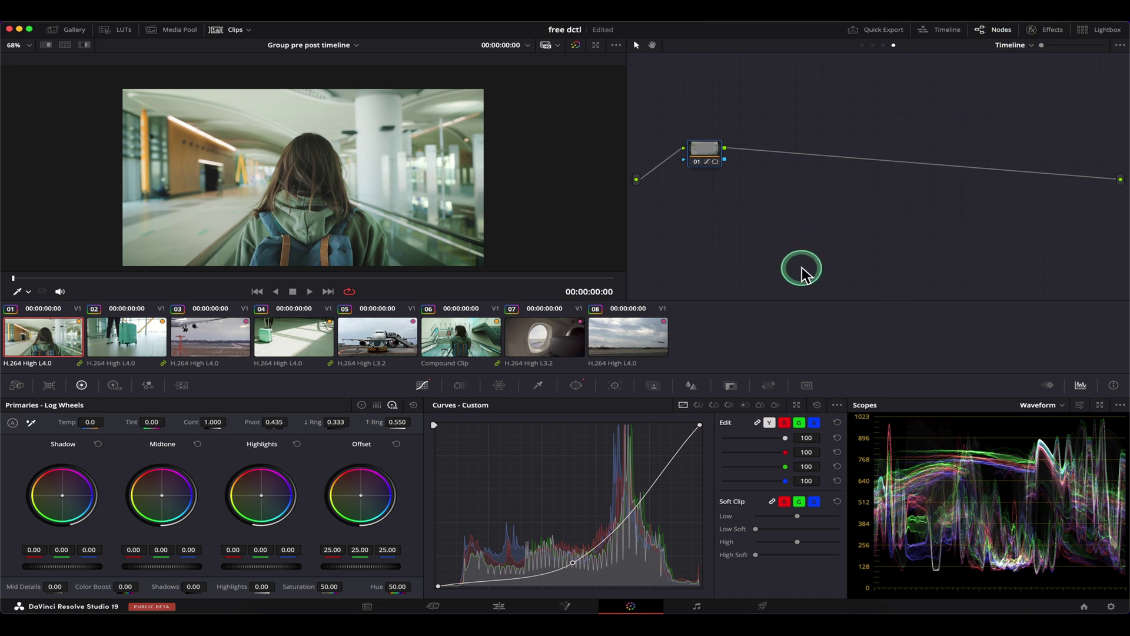
Glance at the node-level list and the Lightbox grid, then open the Clips filter list
click(1010, 45)
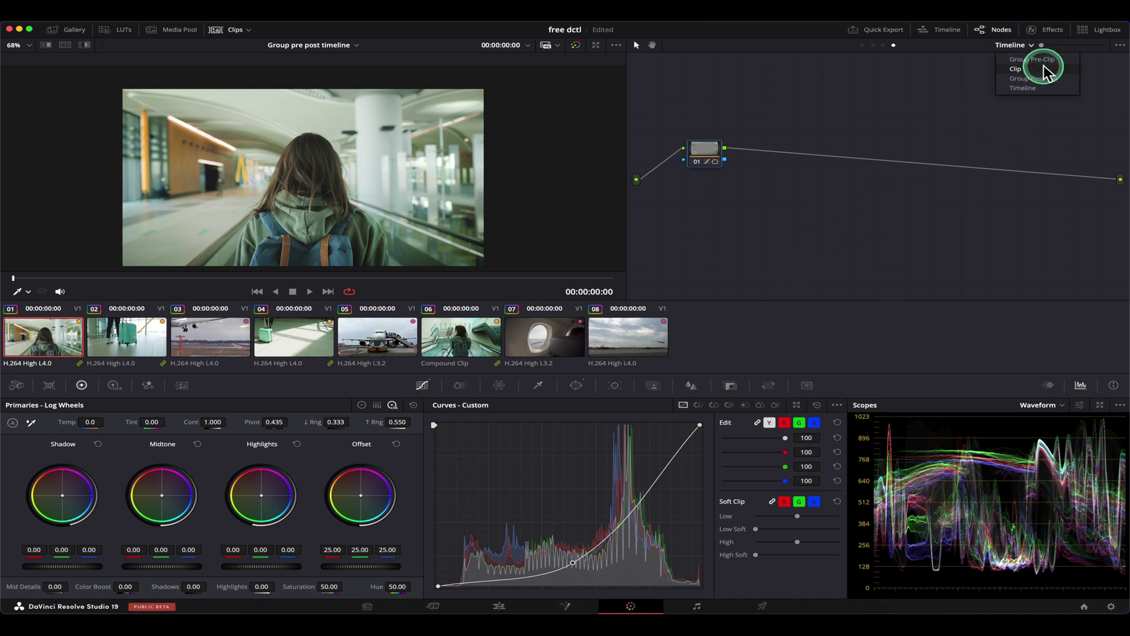
click(1038, 88)
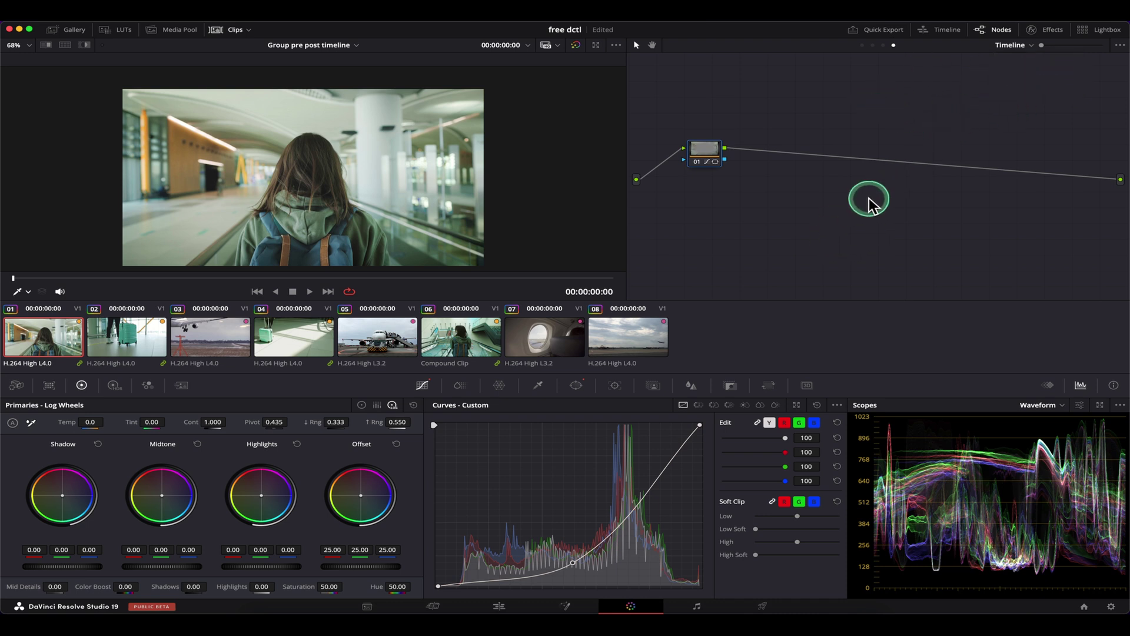
click(1099, 30)
scroll(88, 350, down, 5)
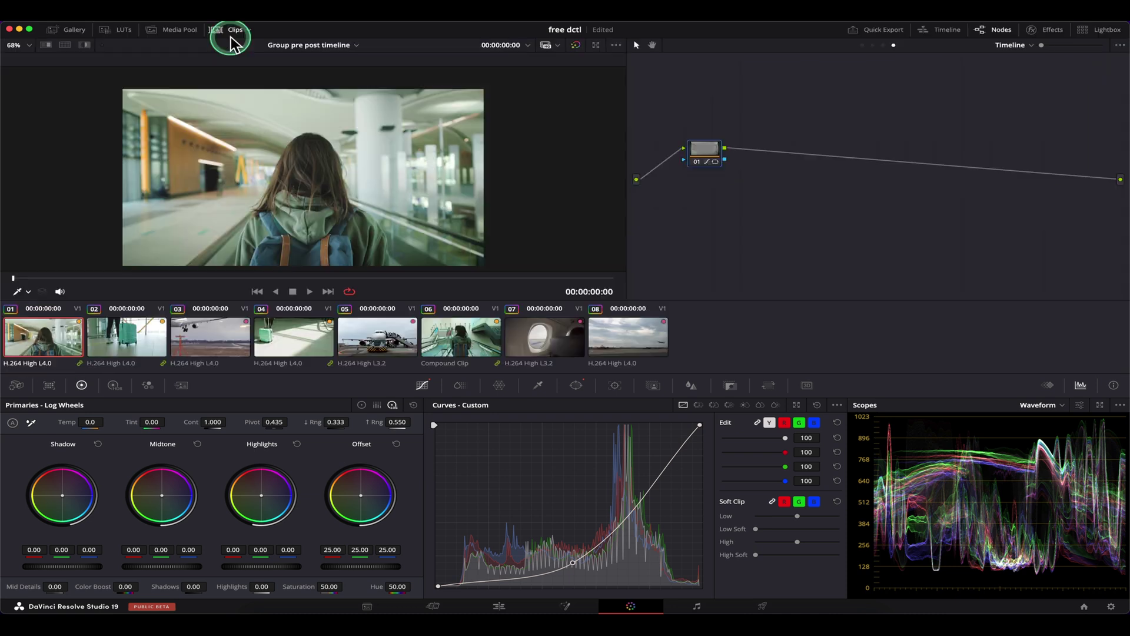
click(232, 29)
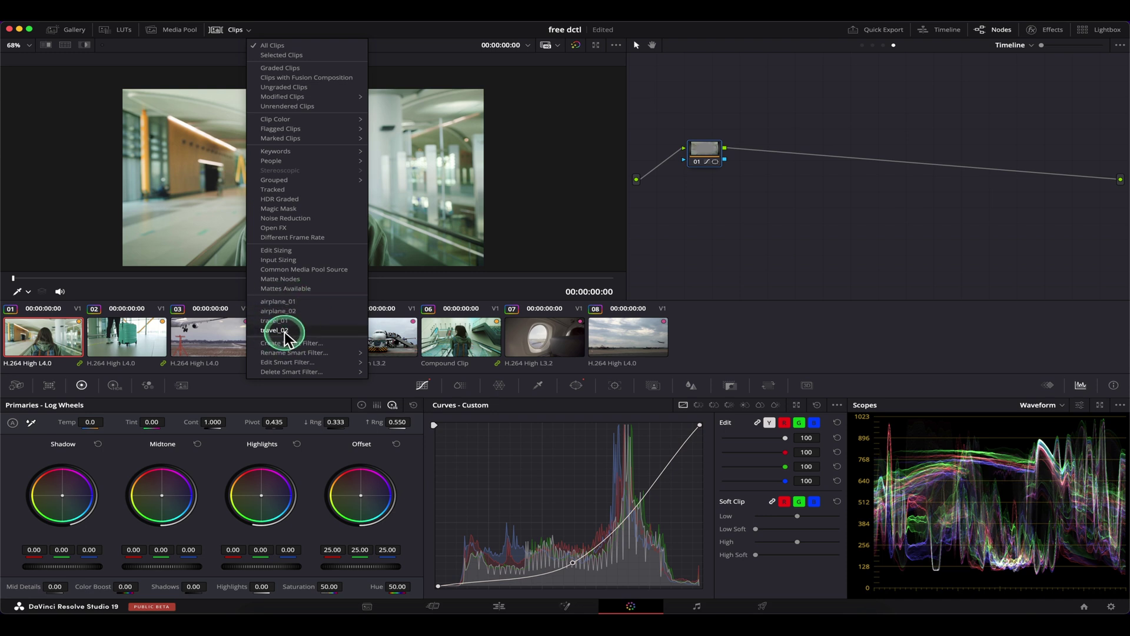
Filter the clip strip to airplane_01, then travel_01, then travel_02 in turn
click(312, 307)
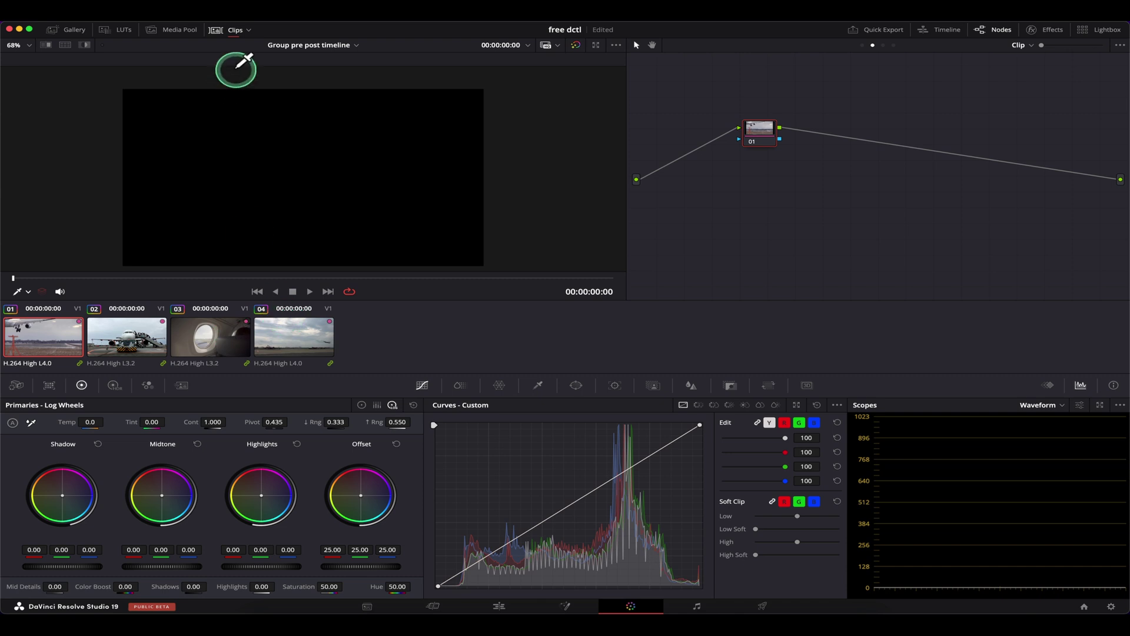
click(238, 30)
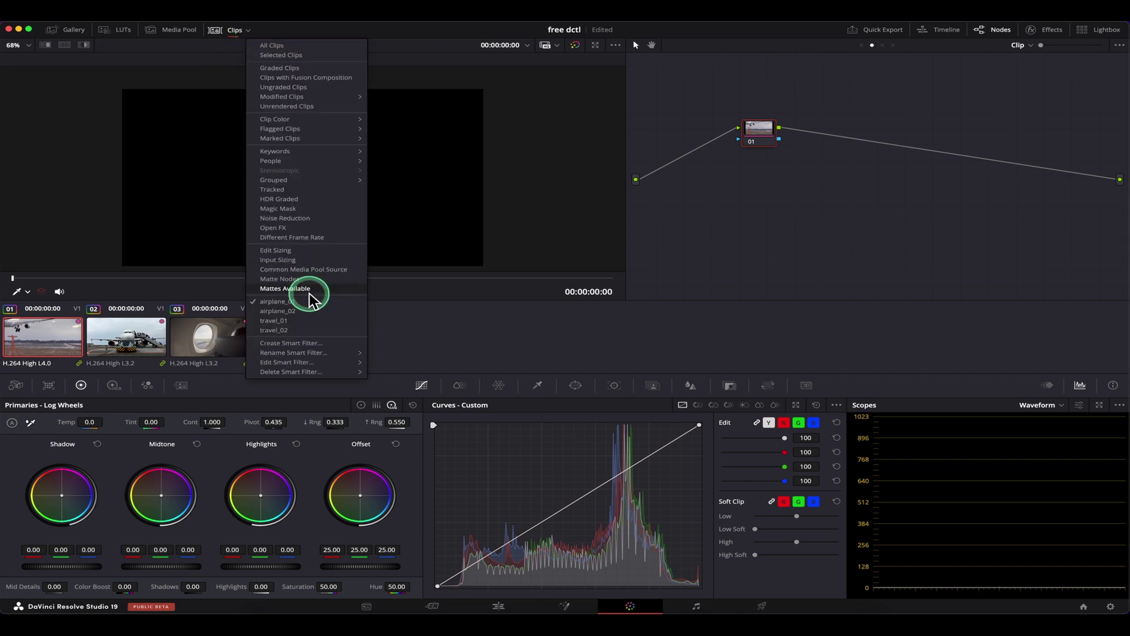
click(298, 320)
click(246, 31)
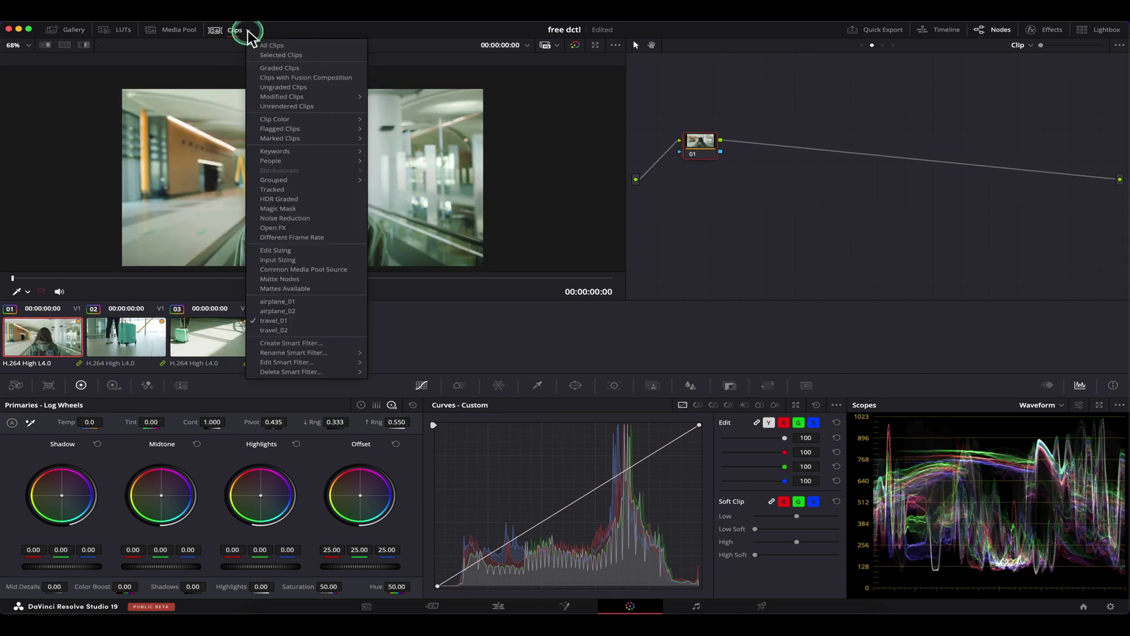
click(295, 329)
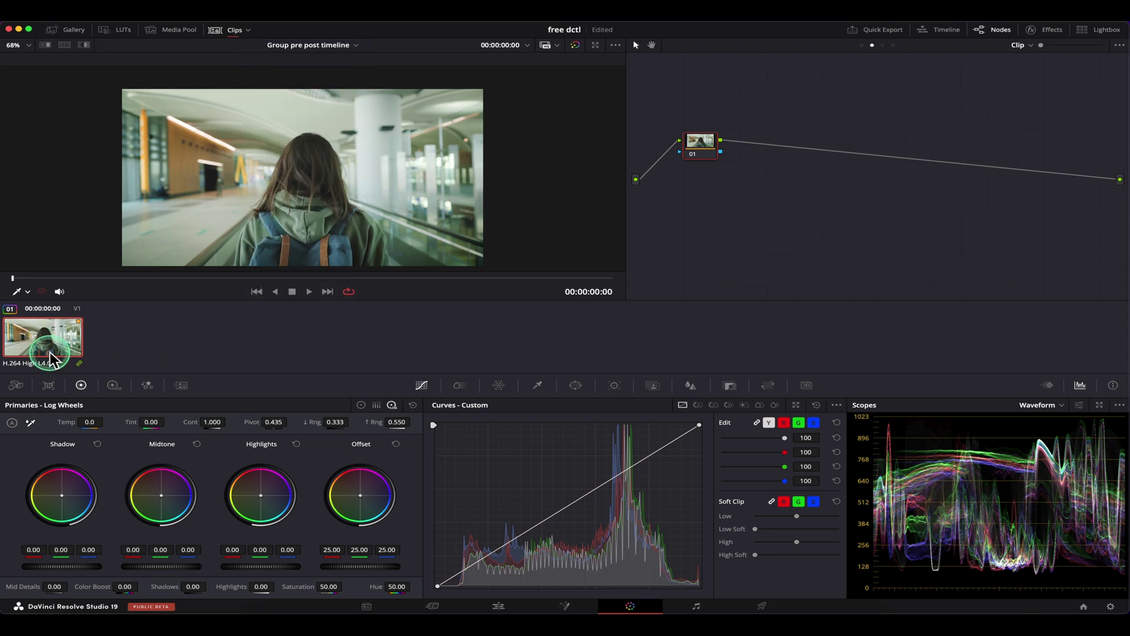
click(235, 30)
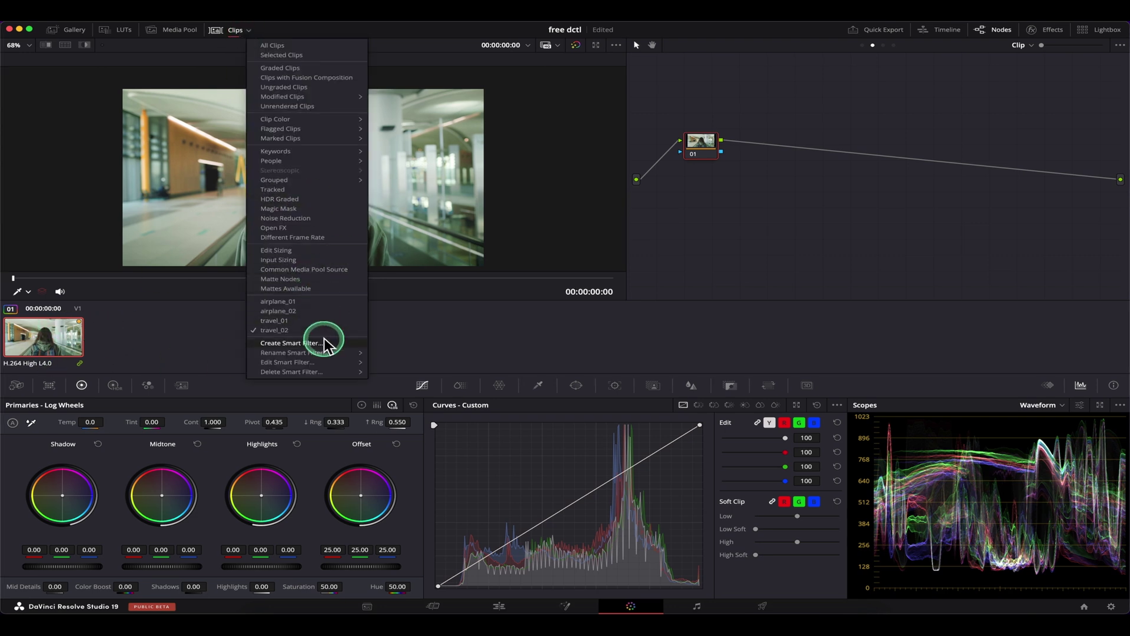
Briefly view the filtered clips in Lightbox, then filter back to the airplane clips
click(1106, 32)
click(1106, 32)
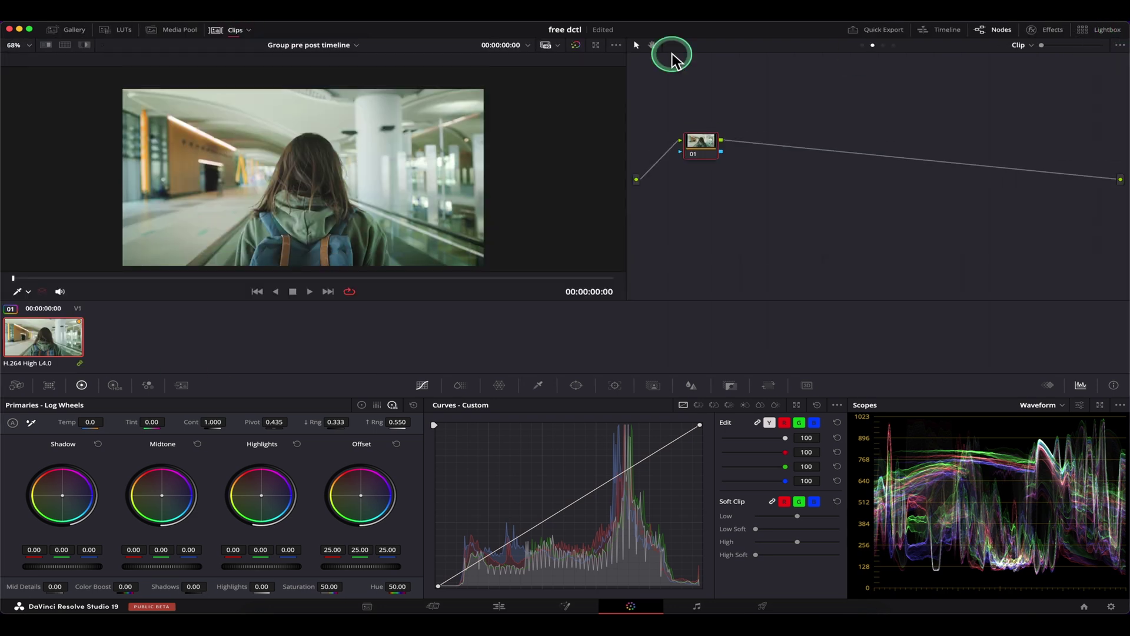
click(246, 26)
click(291, 242)
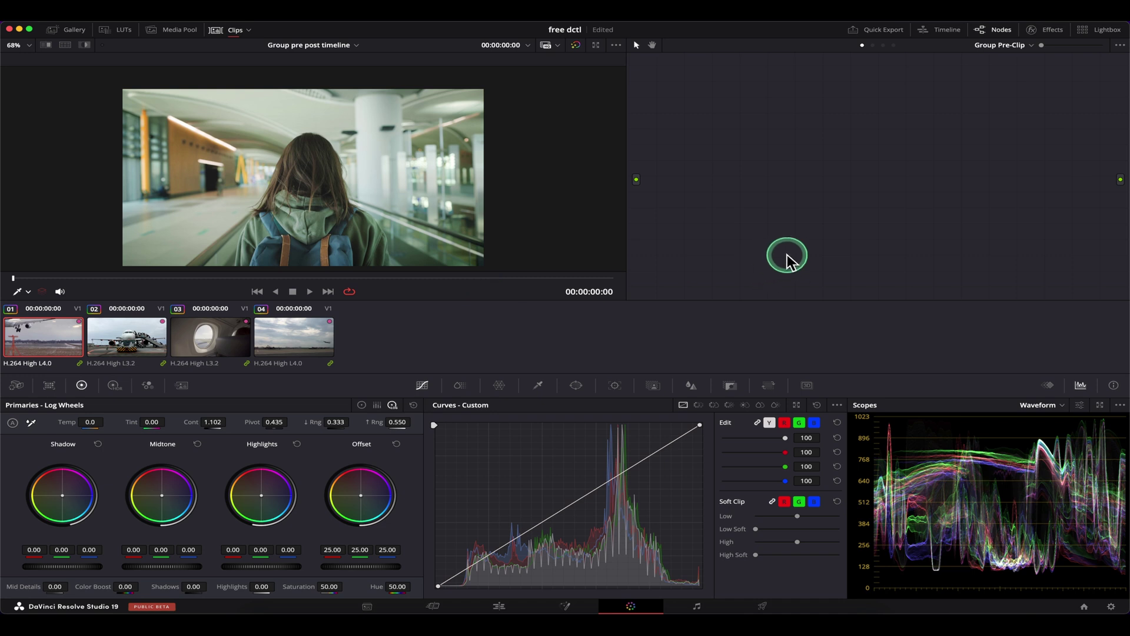
click(1008, 45)
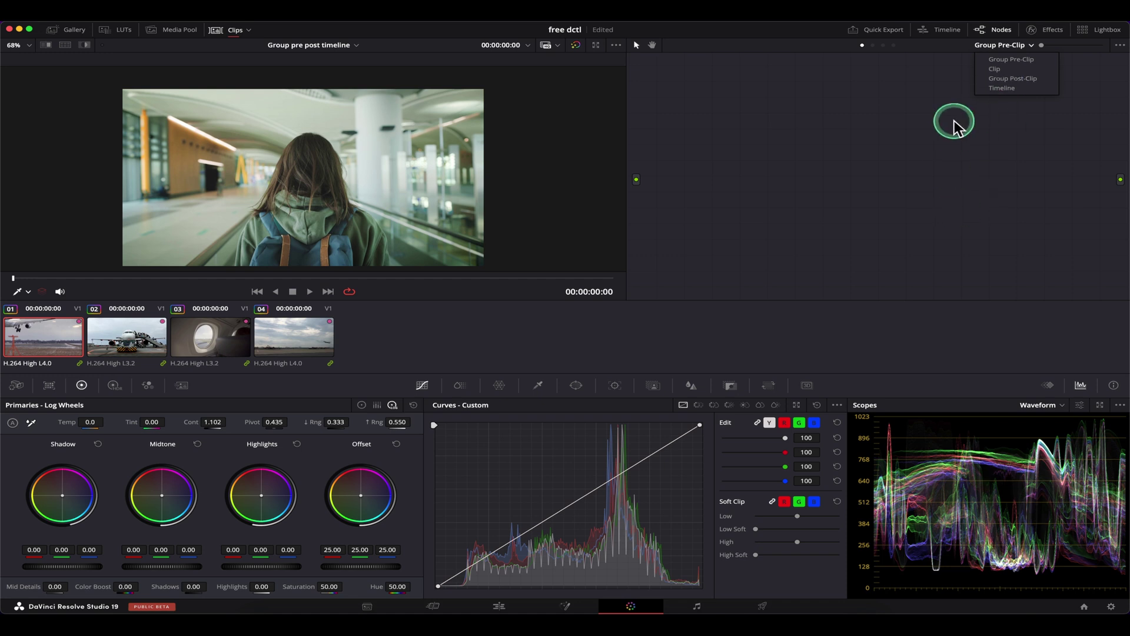
click(780, 211)
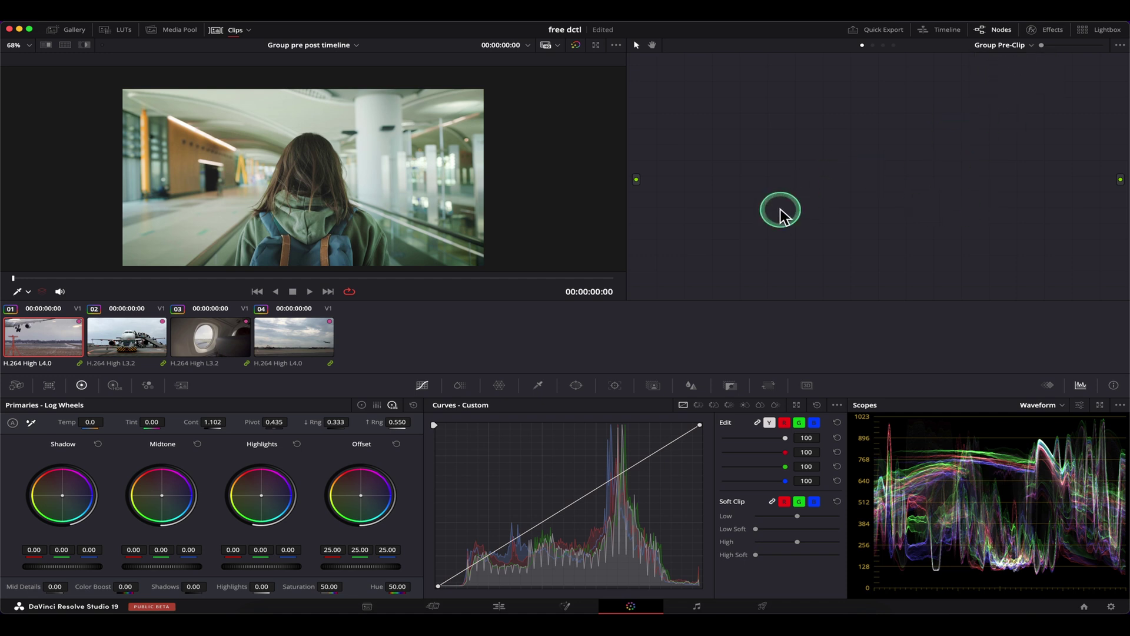